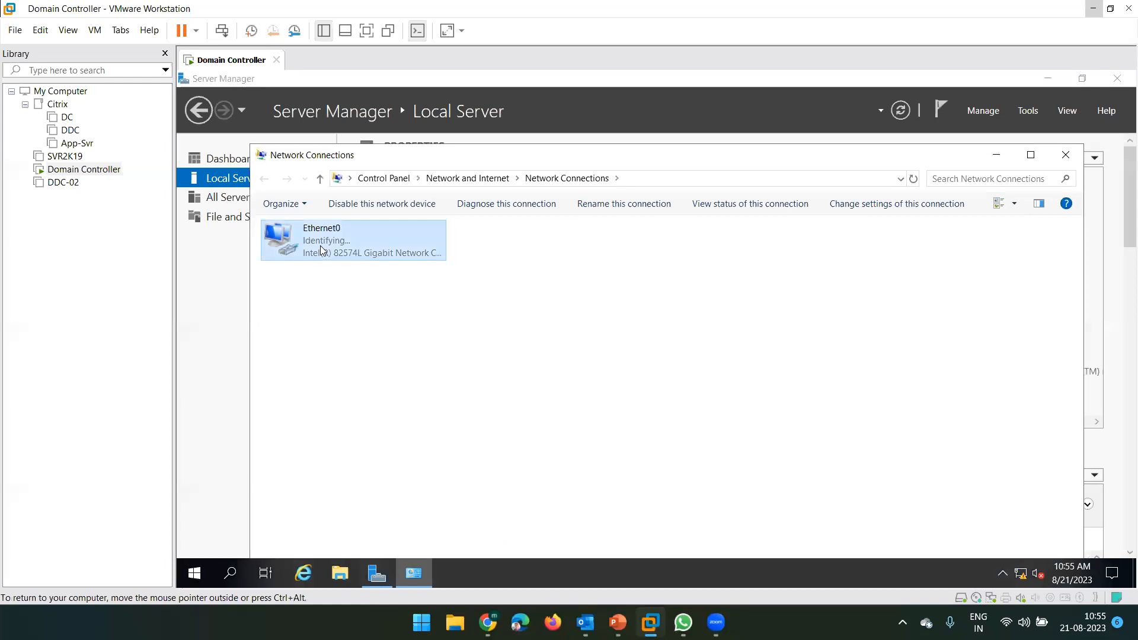
- Open Ethernet0's Internet Protocol Version 4 (TCP/IPv4) properties and select 'Use the following IP address'
left_click(572, 442)
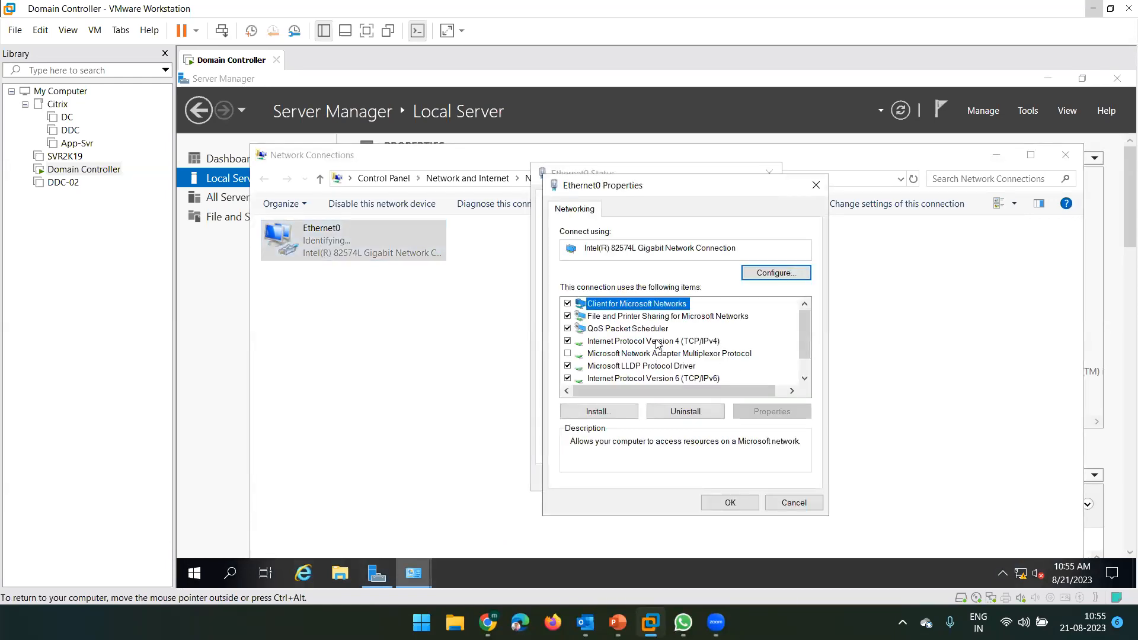
left_click(657, 342)
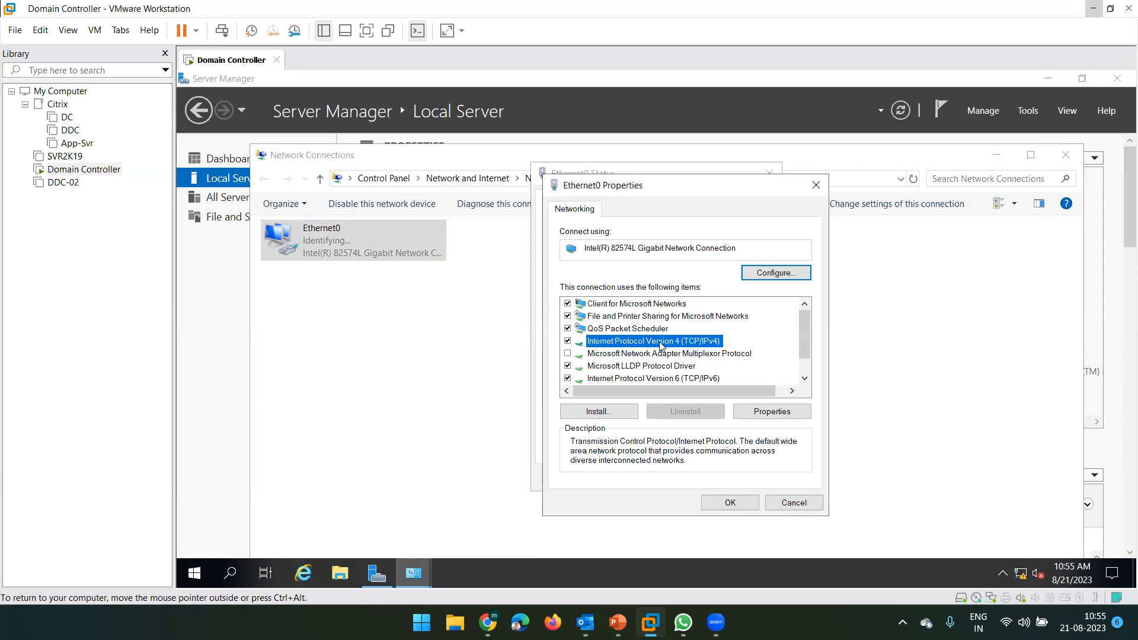
double_click(657, 344)
left_click(619, 339)
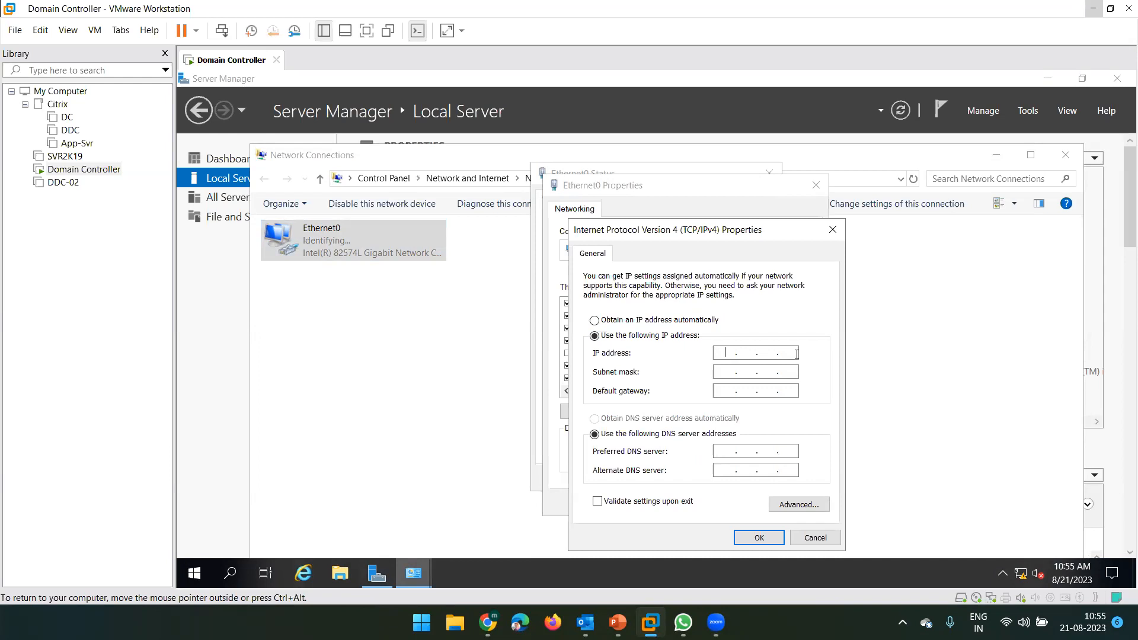
- Enter IP 192.168.10.150, gateway 192.168.10.2 and preferred DNS 192.168.10.150, with mask 255.255.255.0
type("192 . 168 . 10 . 150")
key("Tab")
key("Tab")
type("192 . 168 . 10 . 2")
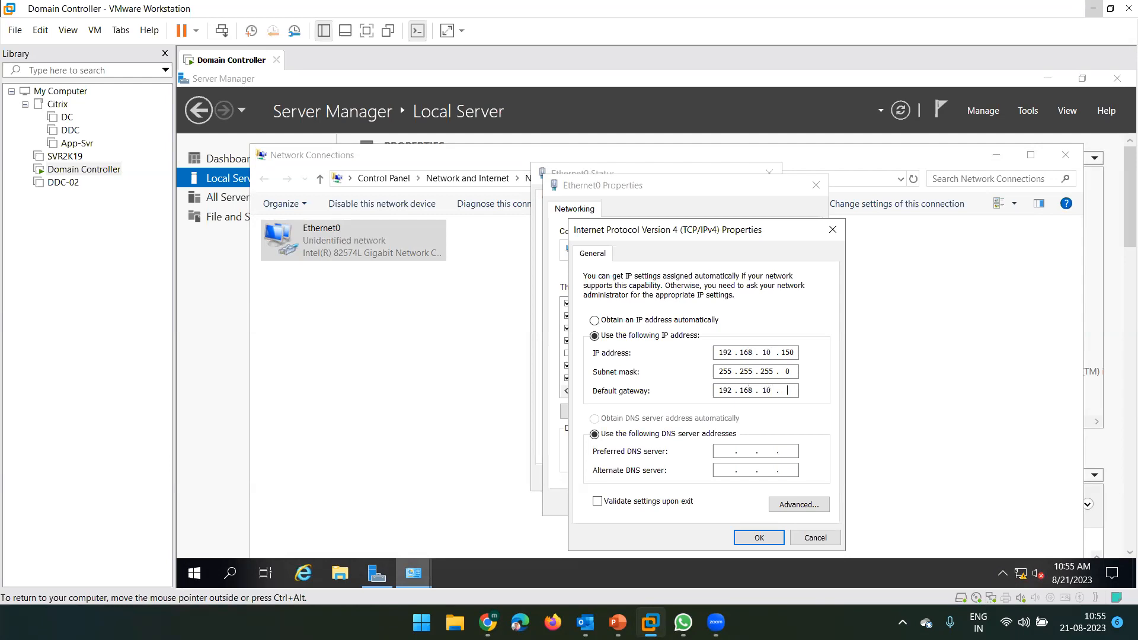
key("Tab")
key("Tab")
type("192 . 168 . 10 . 150")
- Review the IP address and subnet mask octets, then confirm the IPv4 settings with OK
double_click(791, 354)
double_click(766, 353)
double_click(765, 371)
double_click(748, 352)
left_click(759, 538)
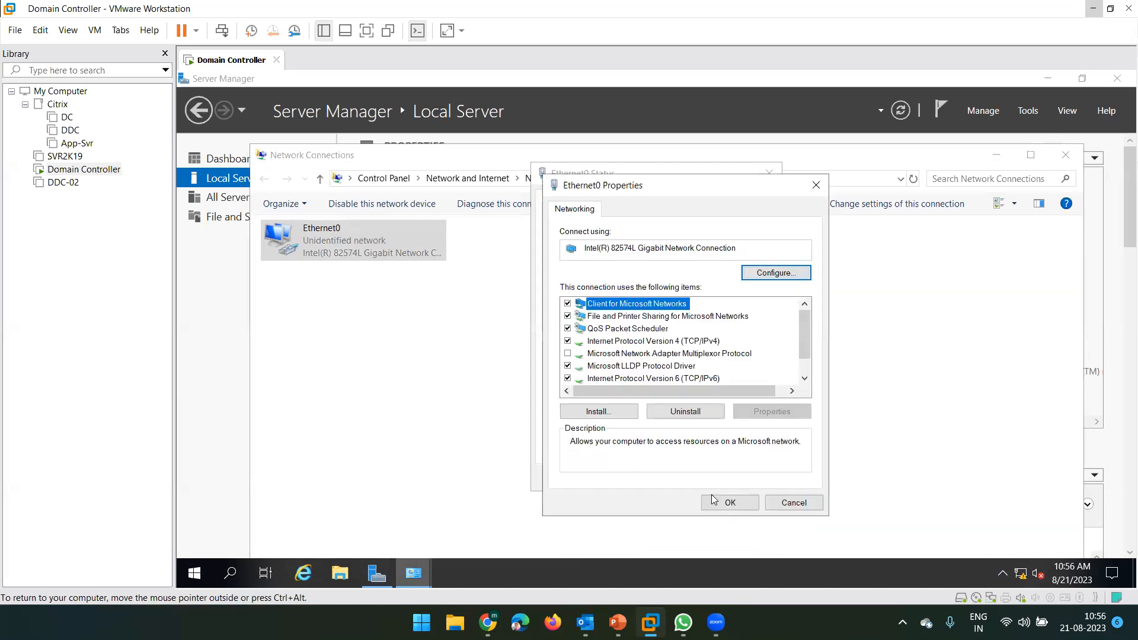
- Apply the Ethernet0 adapter settings, allow network discovery, and close the status window
left_click(729, 503)
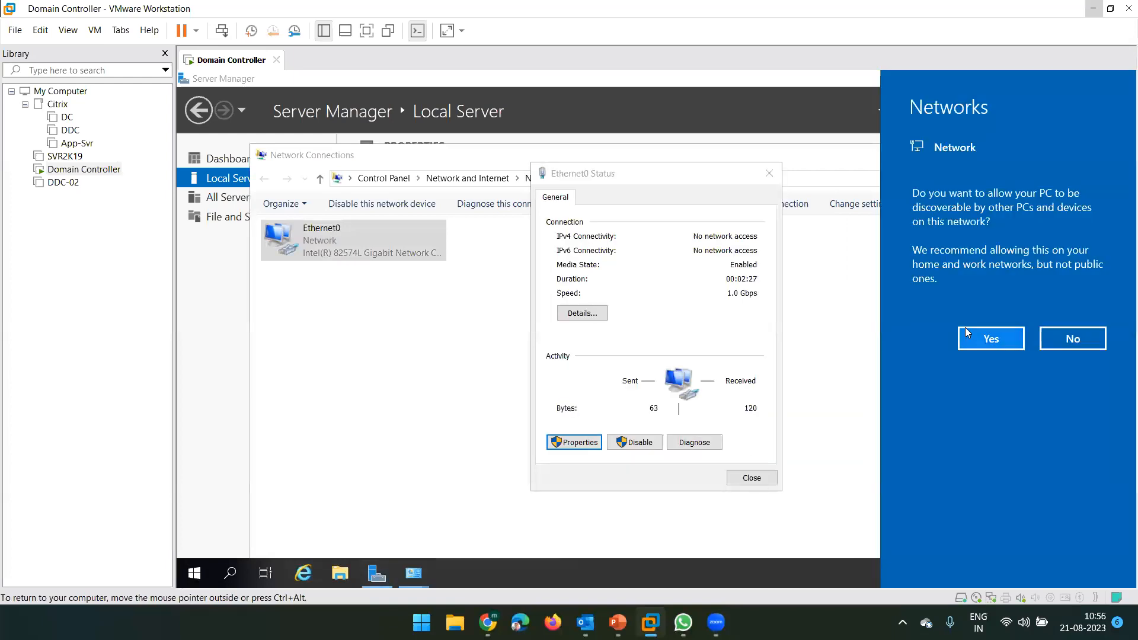
left_click(975, 338)
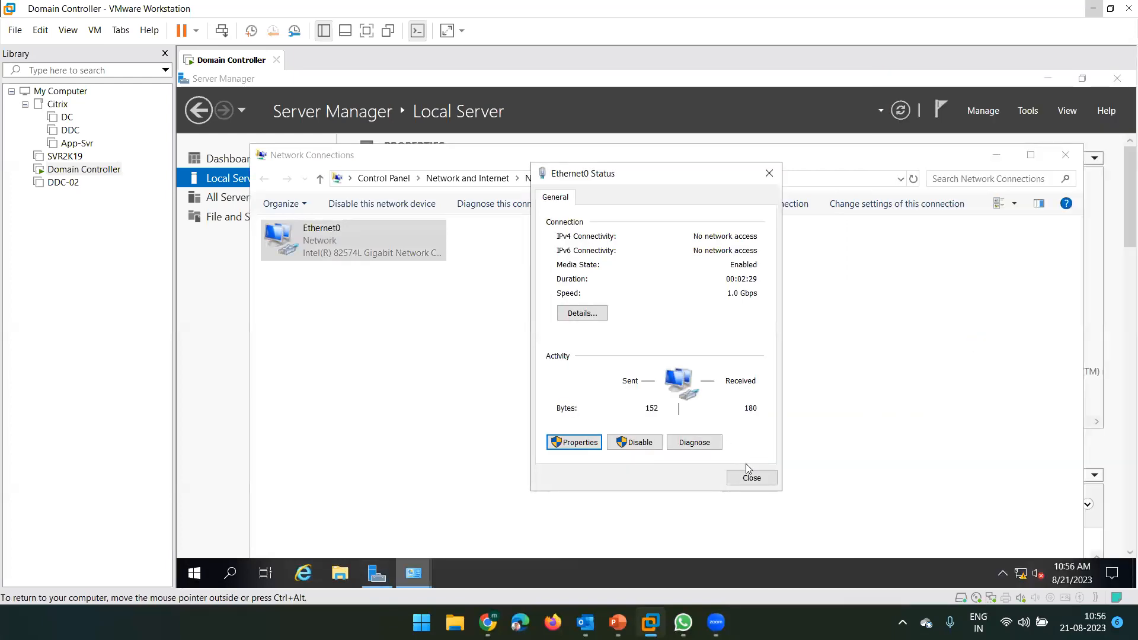
left_click(750, 477)
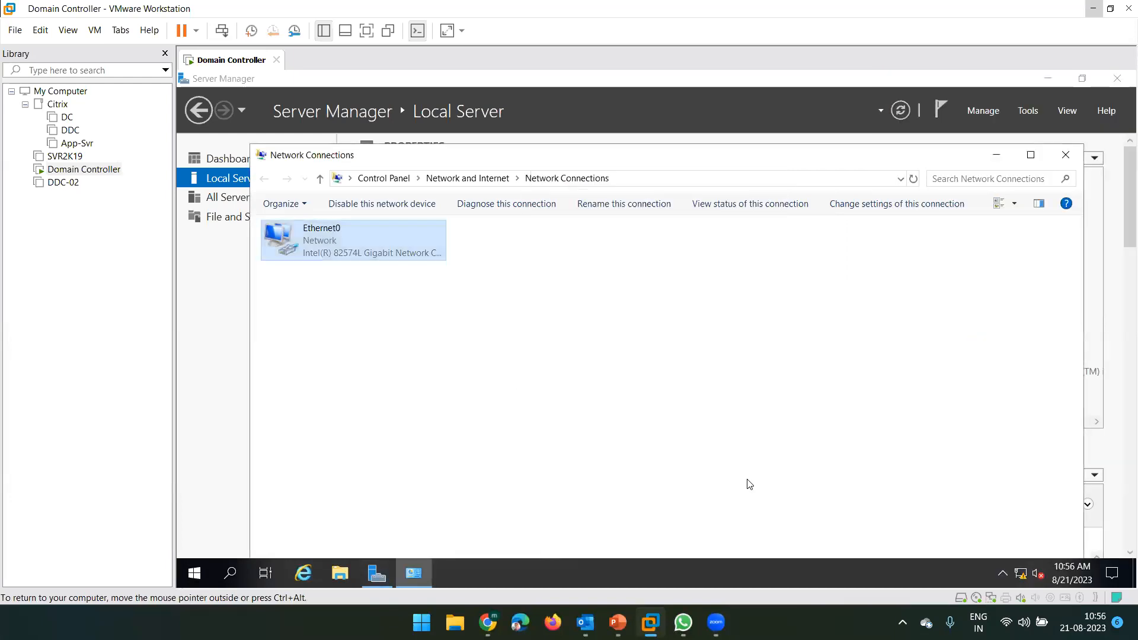
- Check Ethernet0's connection details to verify IPv4 address 192.168.10.150, then close them
double_click(319, 241)
left_click(597, 314)
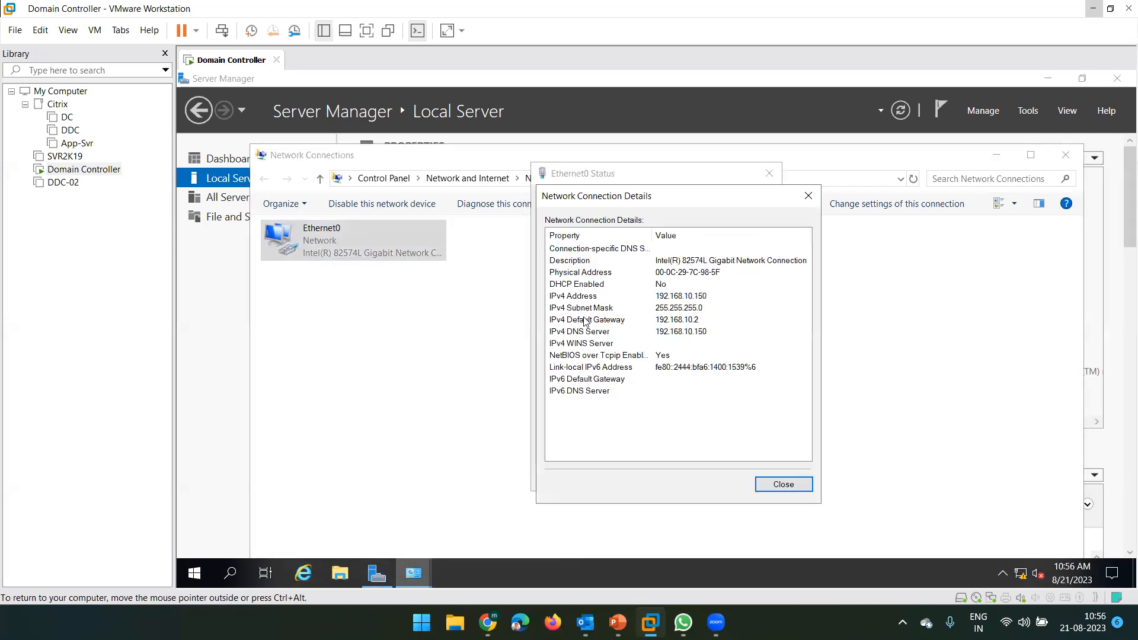
left_click(605, 298)
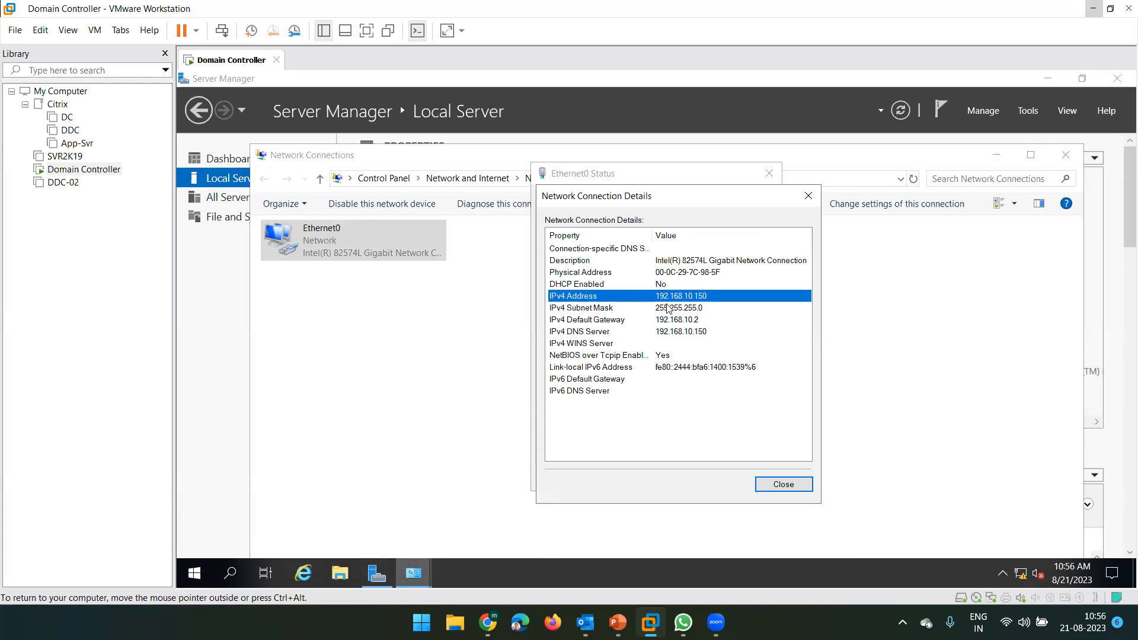
left_click(783, 484)
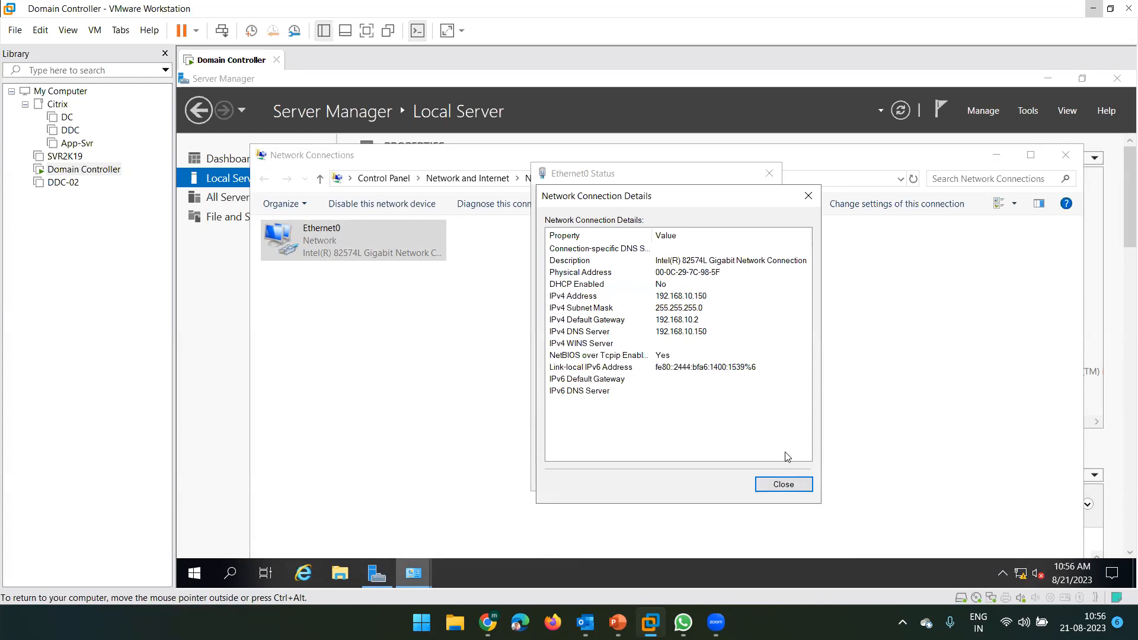
left_click(751, 478)
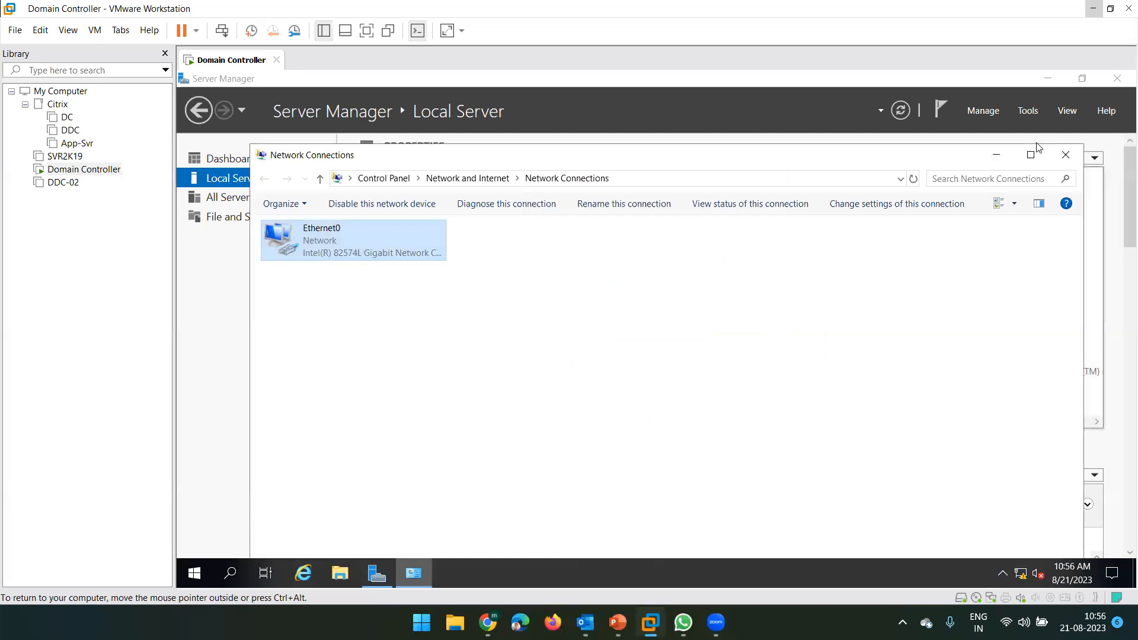
- Close Network Connections, cancel a started Add Roles and Features wizard, and refresh Local Server
left_click(1065, 157)
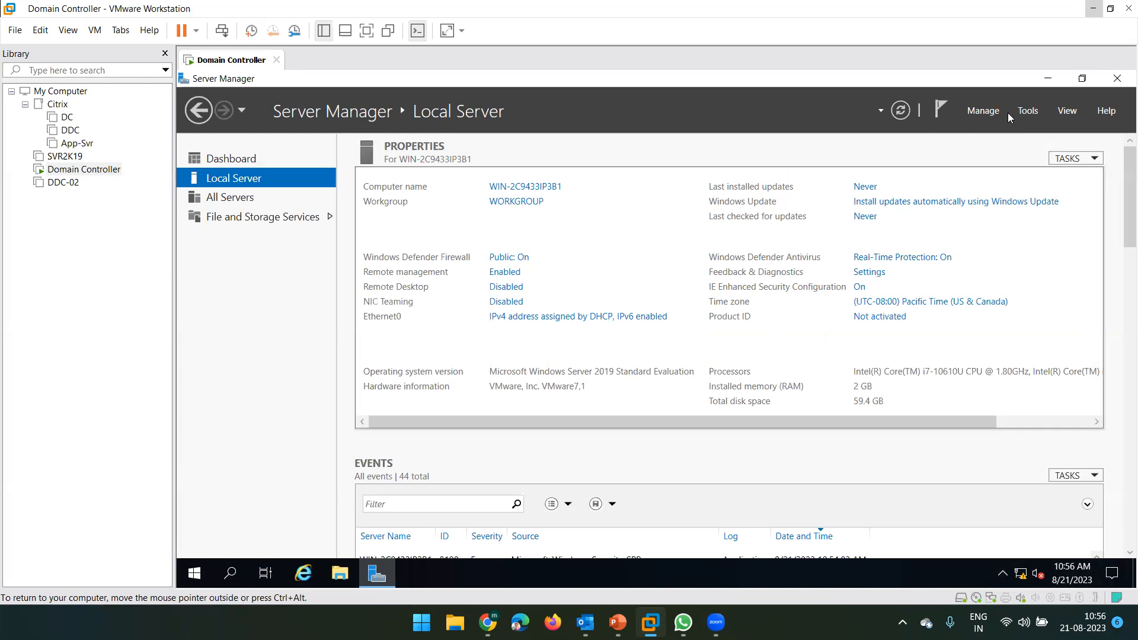
left_click(988, 113)
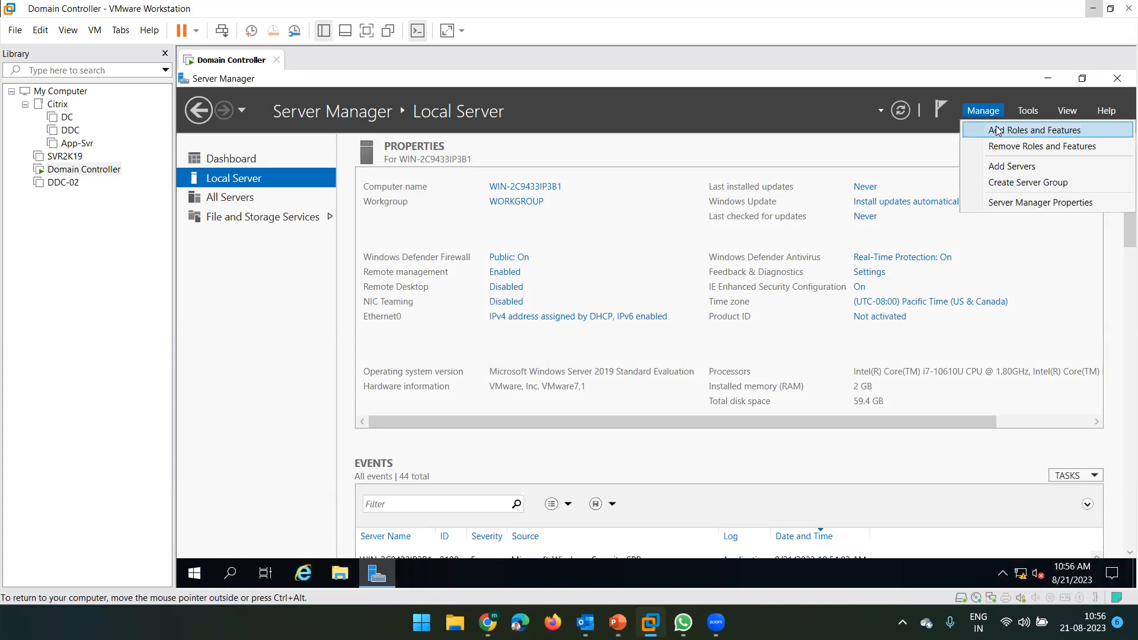
left_click(1039, 133)
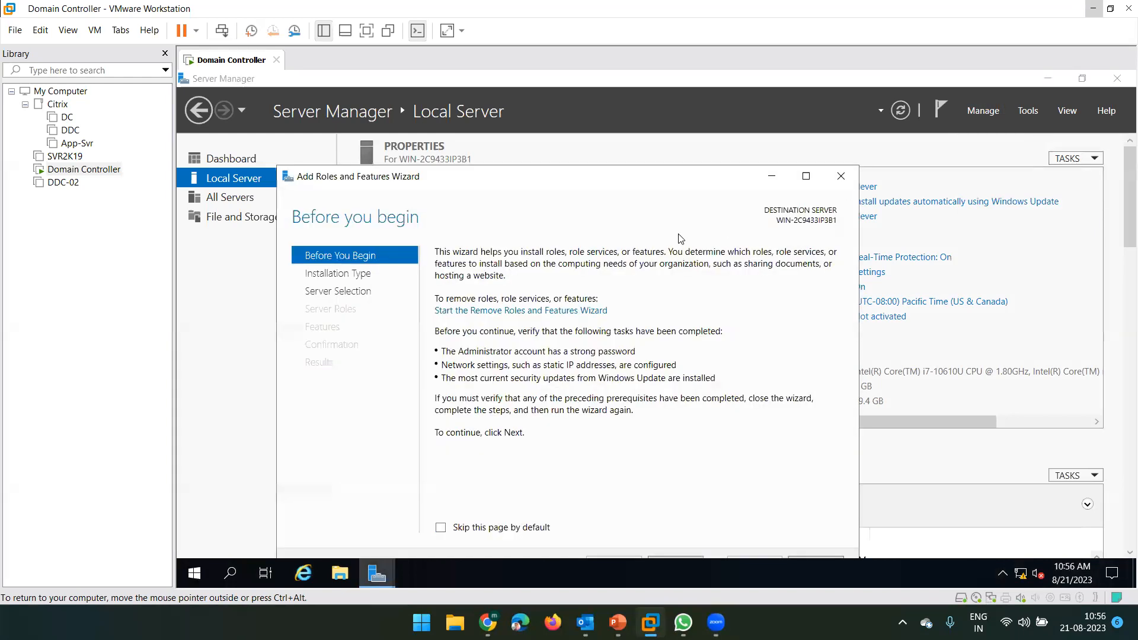
left_click(807, 177)
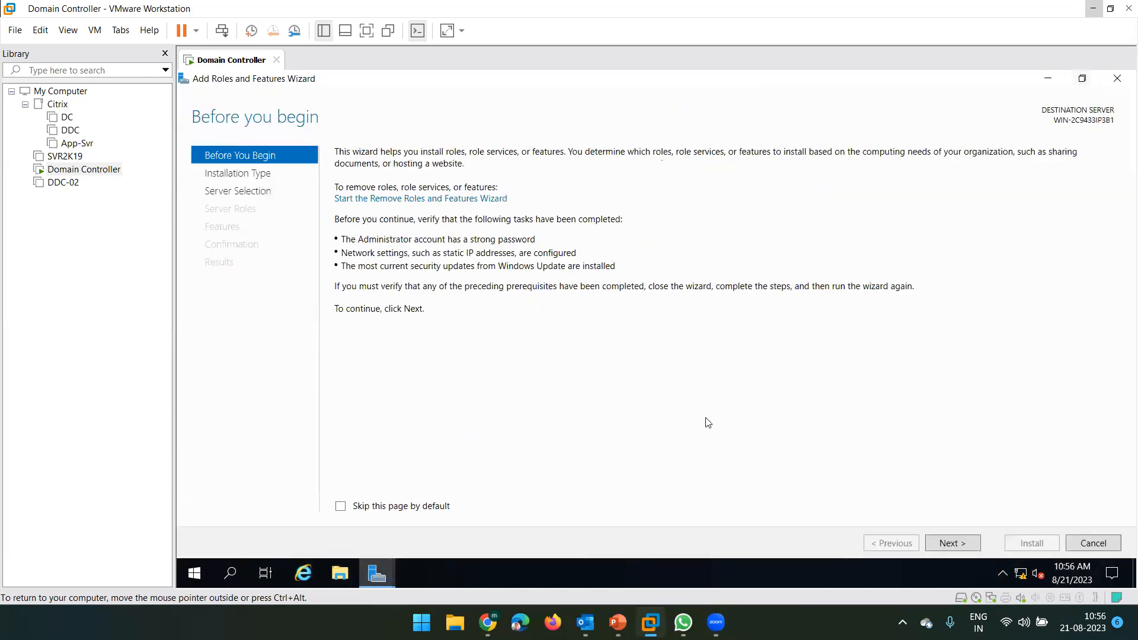
left_click(951, 543)
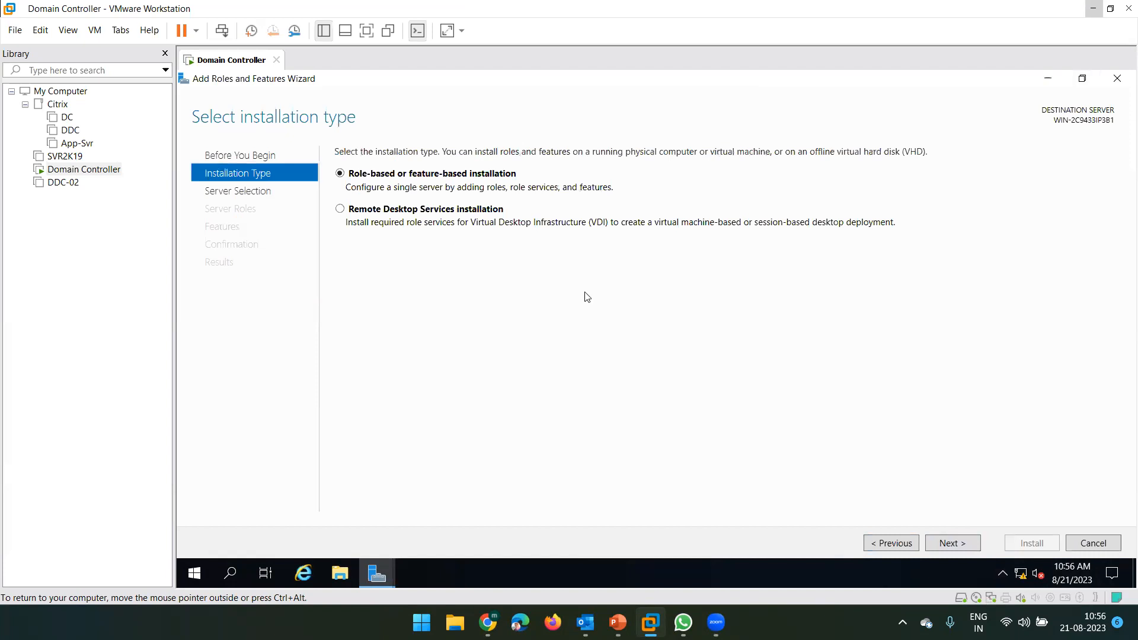
left_click(949, 543)
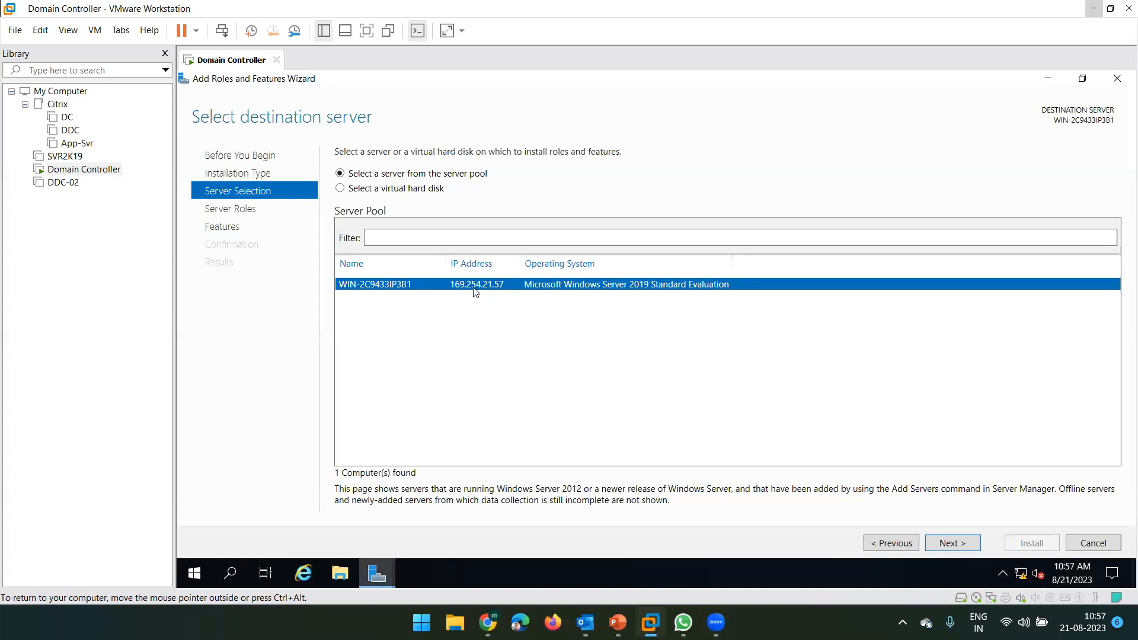
left_click(1092, 543)
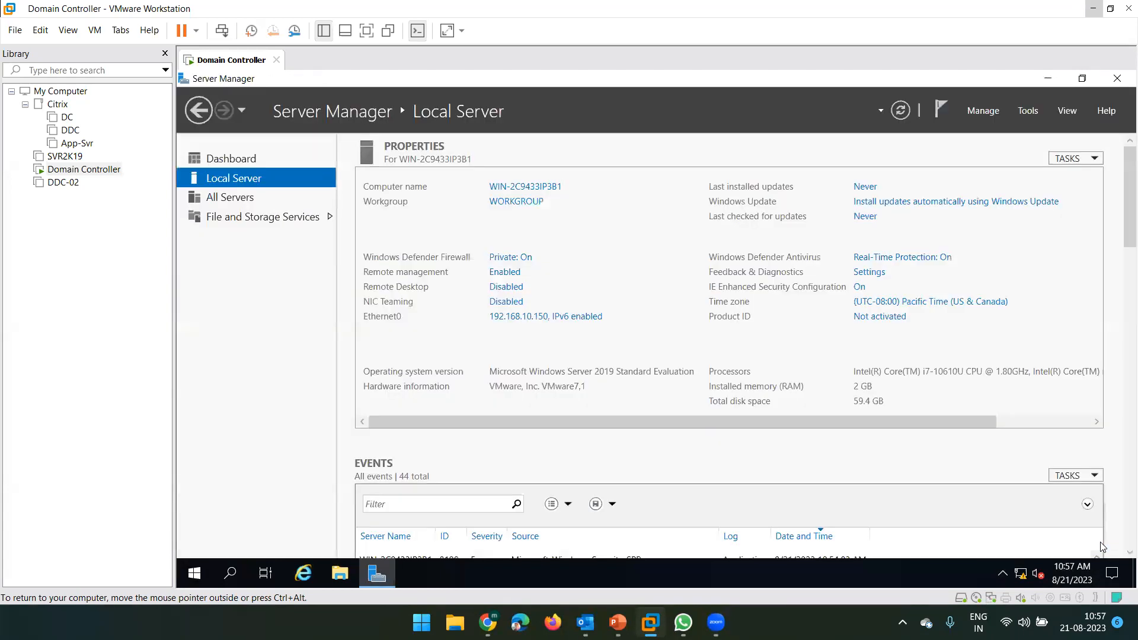
left_click(897, 113)
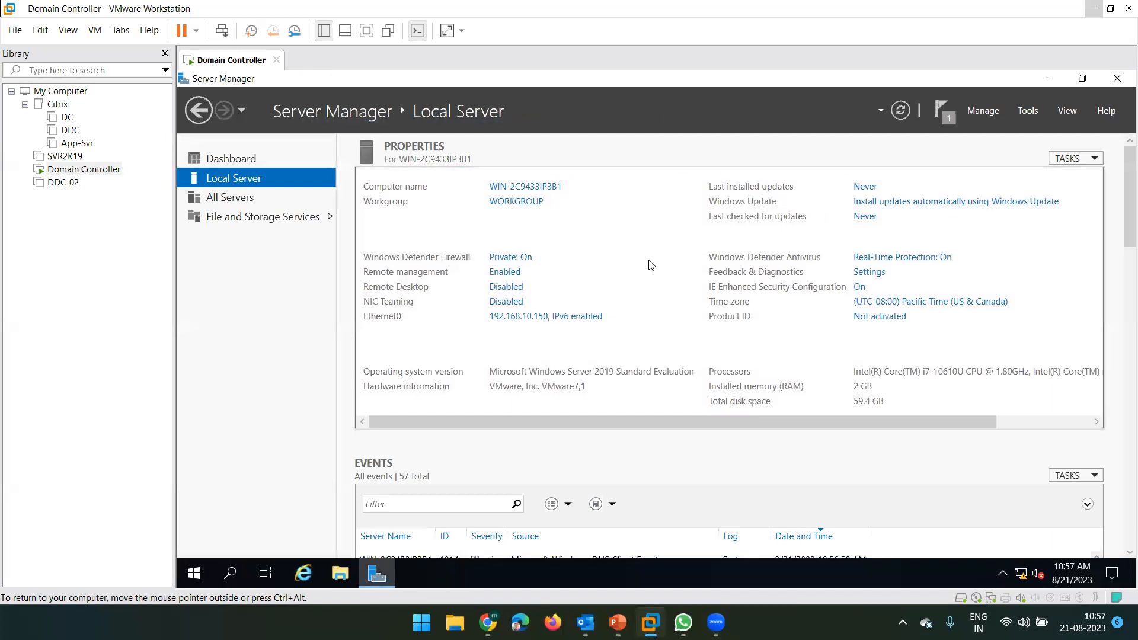
- Launch Add Roles and Features maximized and advance to Server Roles for WIN-2C9433IP3B1
left_click(990, 111)
left_click(978, 130)
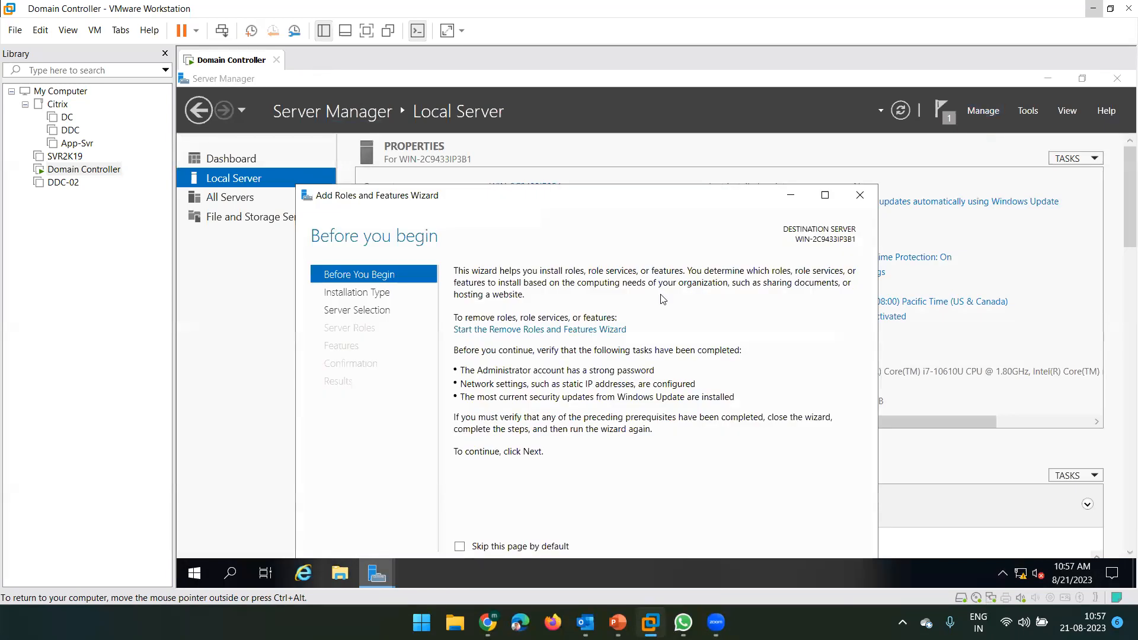
left_click(826, 194)
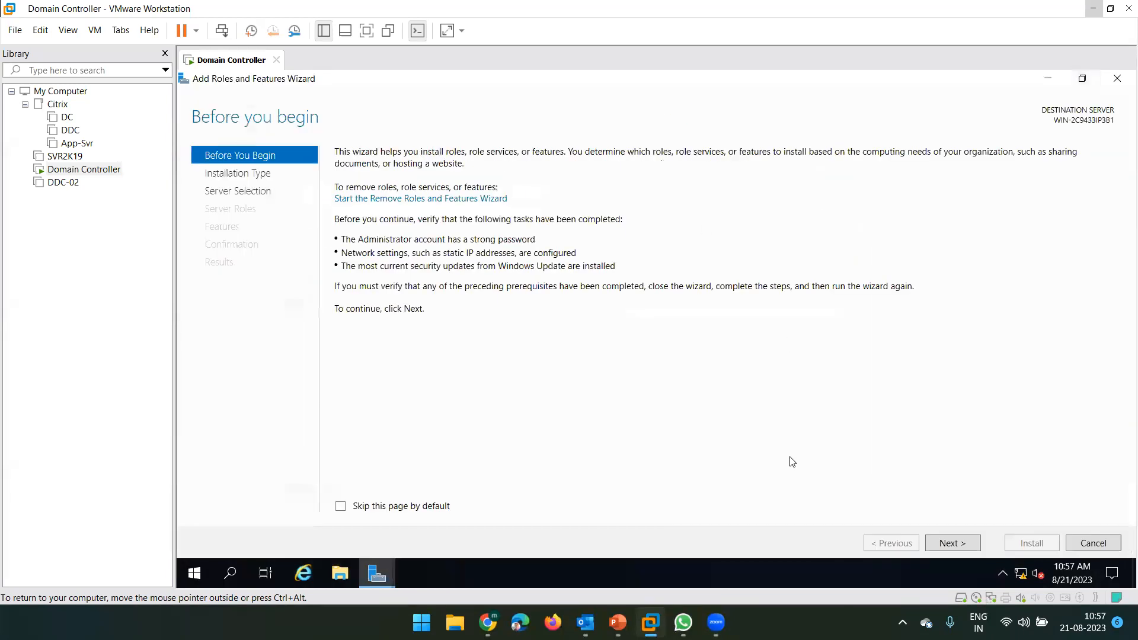
left_click(950, 545)
left_click(950, 544)
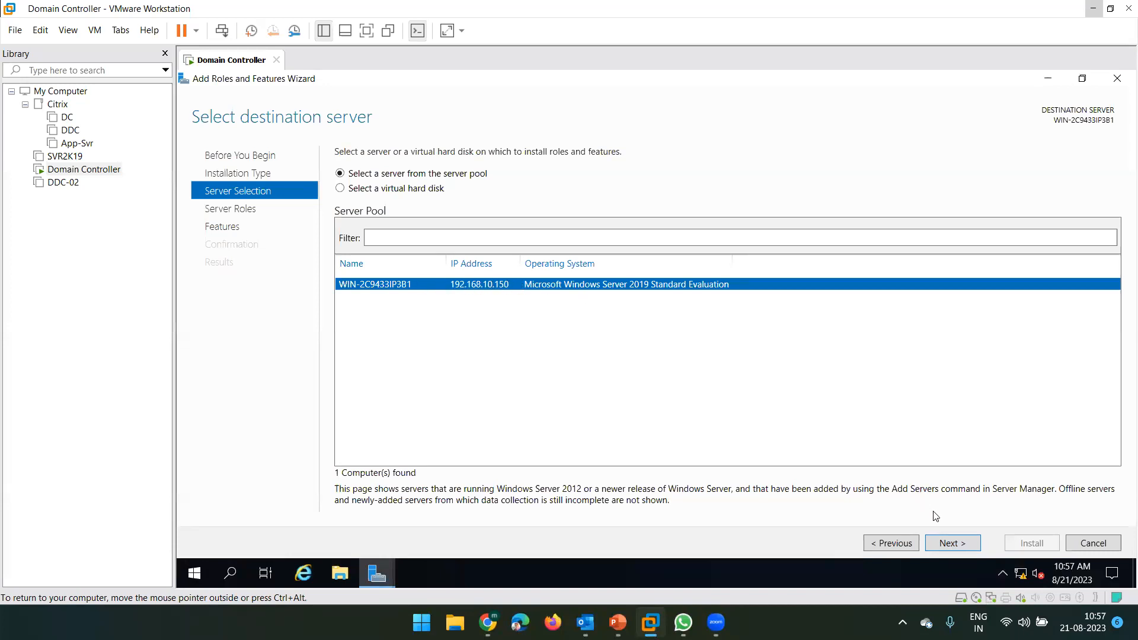
left_click(949, 544)
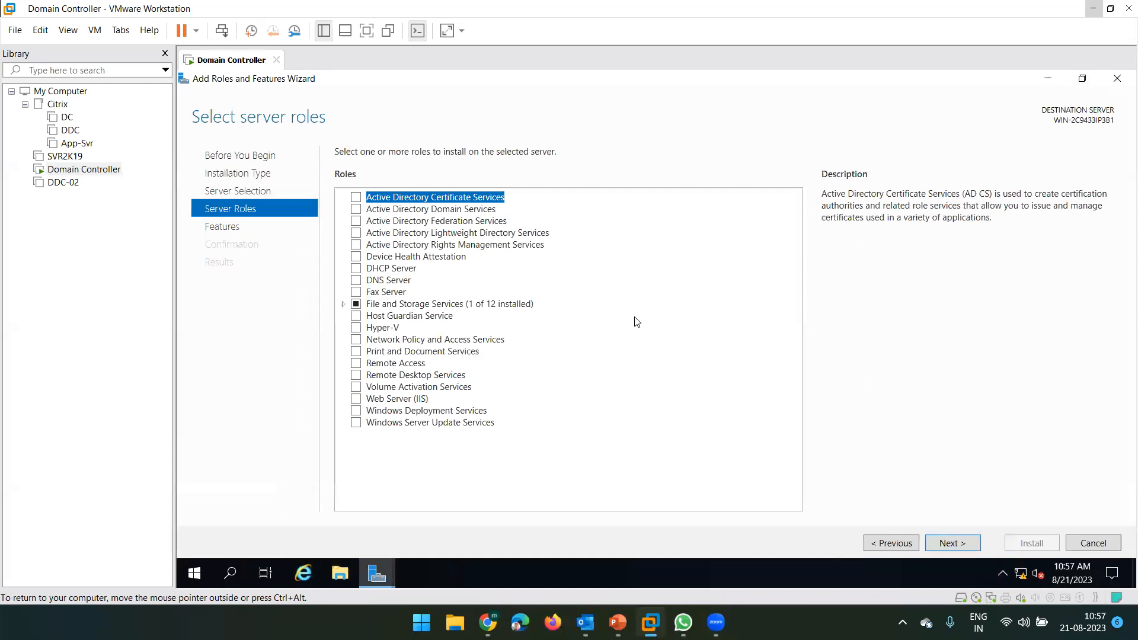
left_click(879, 536)
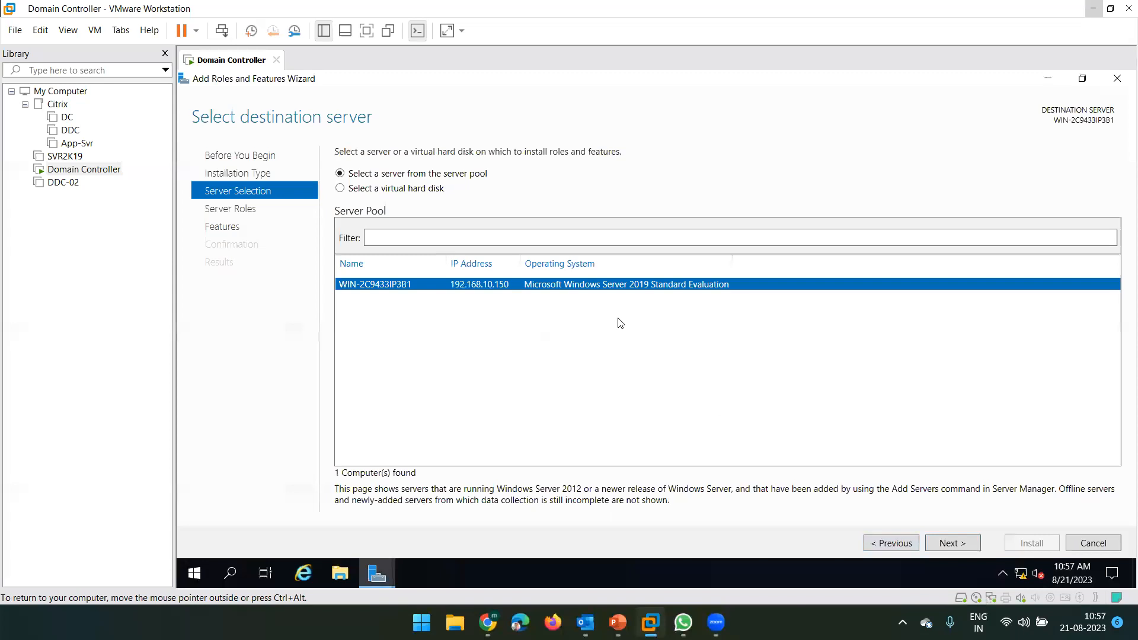
left_click(949, 544)
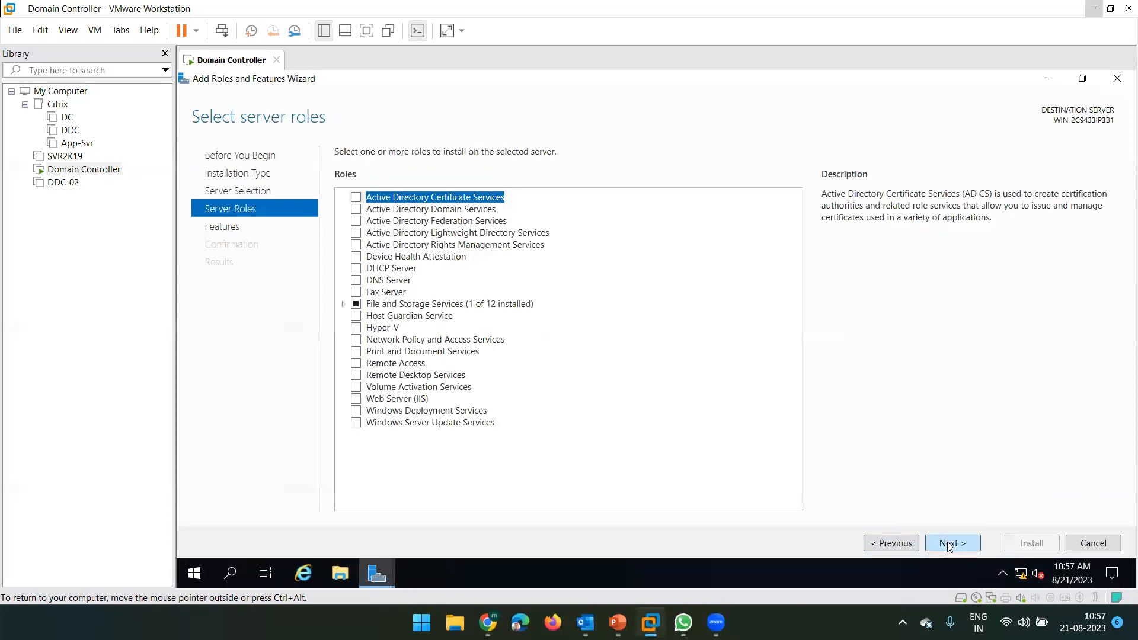
- Select Active Directory Domain Services with its management features and advance past the Features page
left_click(356, 210)
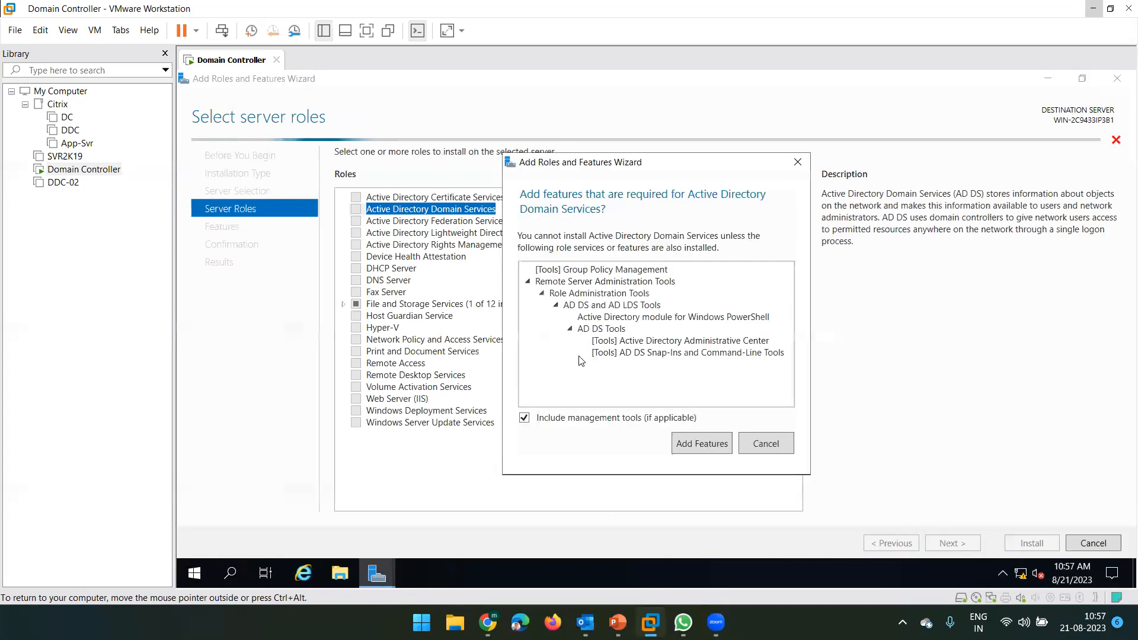
left_click(691, 445)
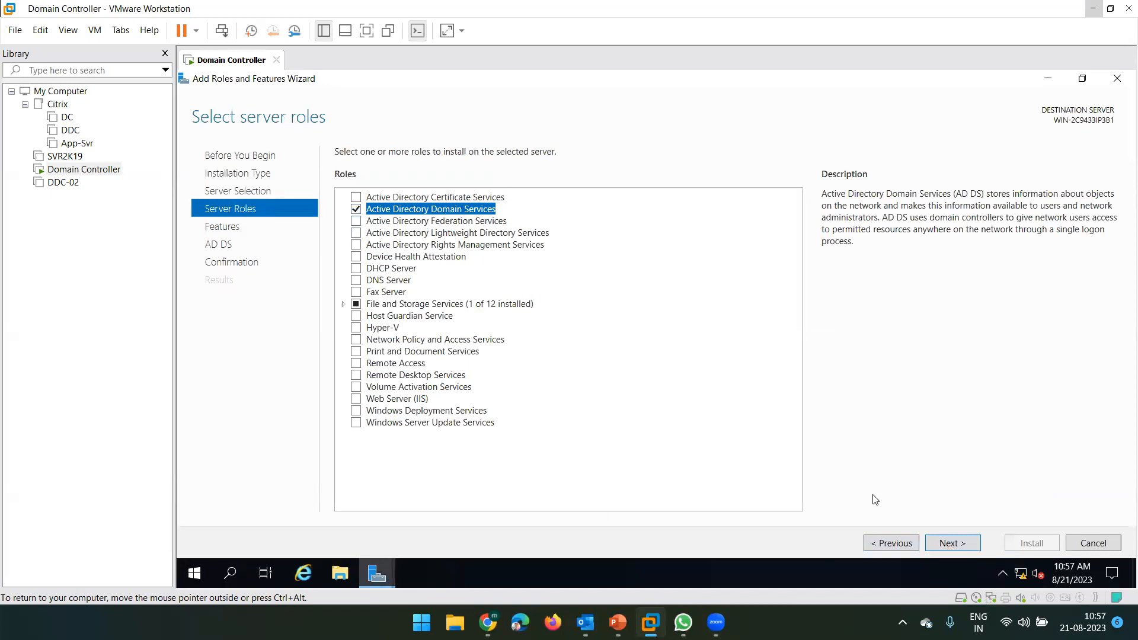
left_click(955, 544)
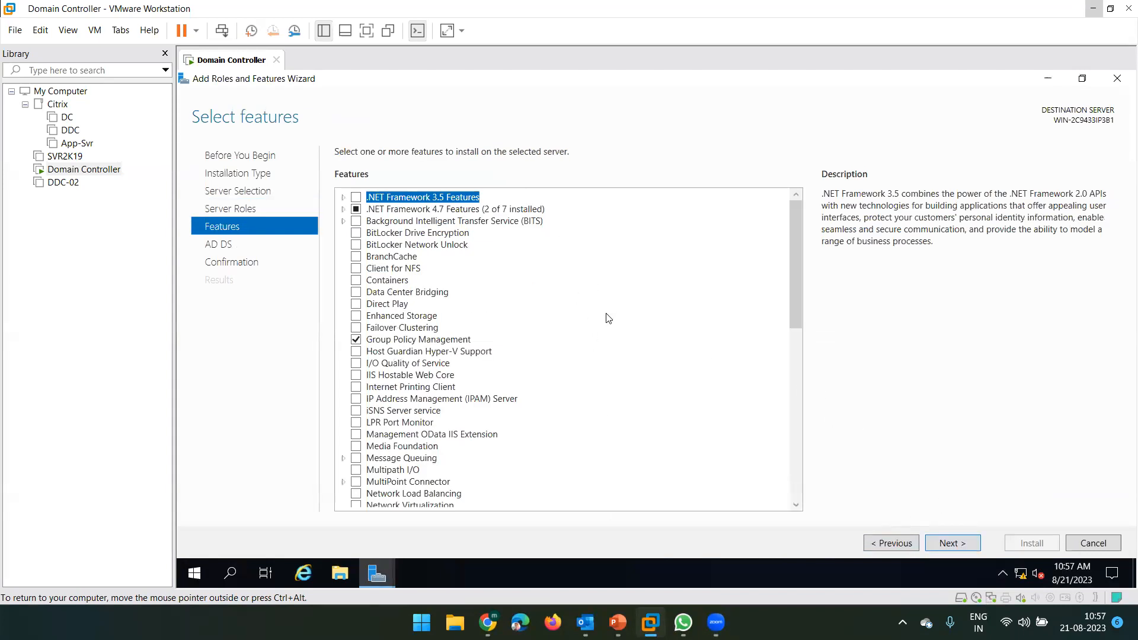
left_click(951, 542)
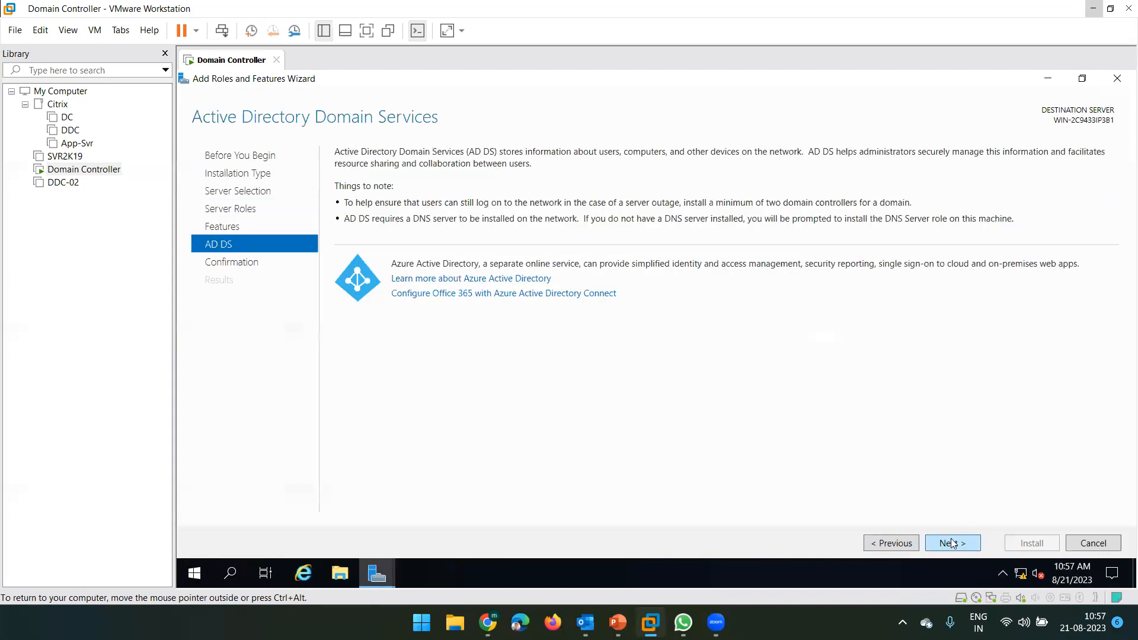
- On the confirmation page, allow automatic restarts and start the installation
left_click(958, 544)
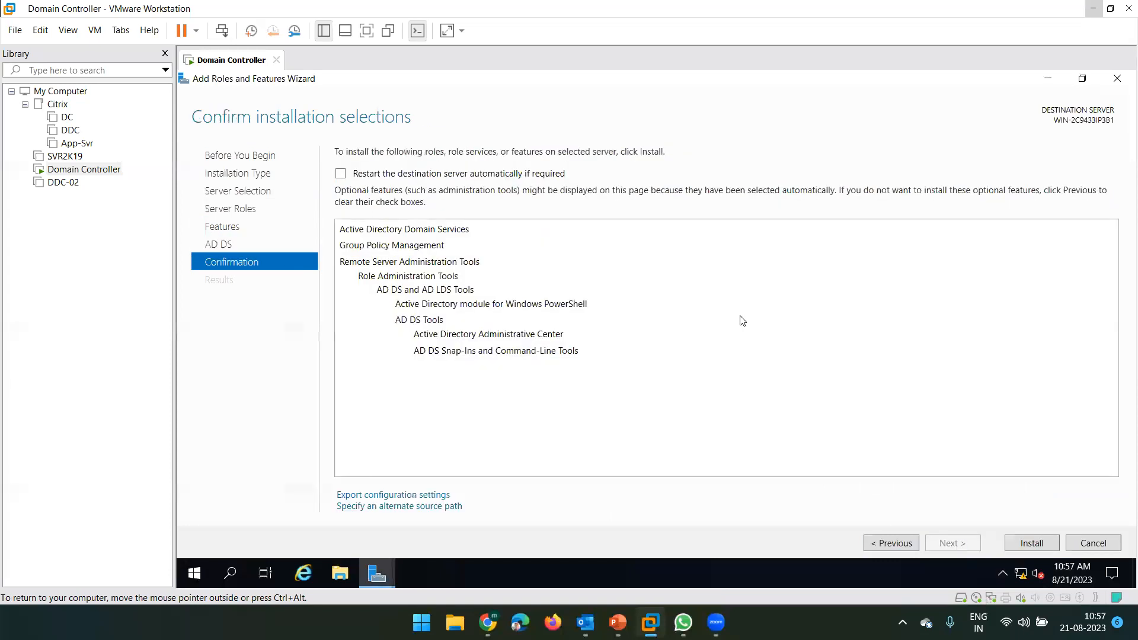
left_click(379, 176)
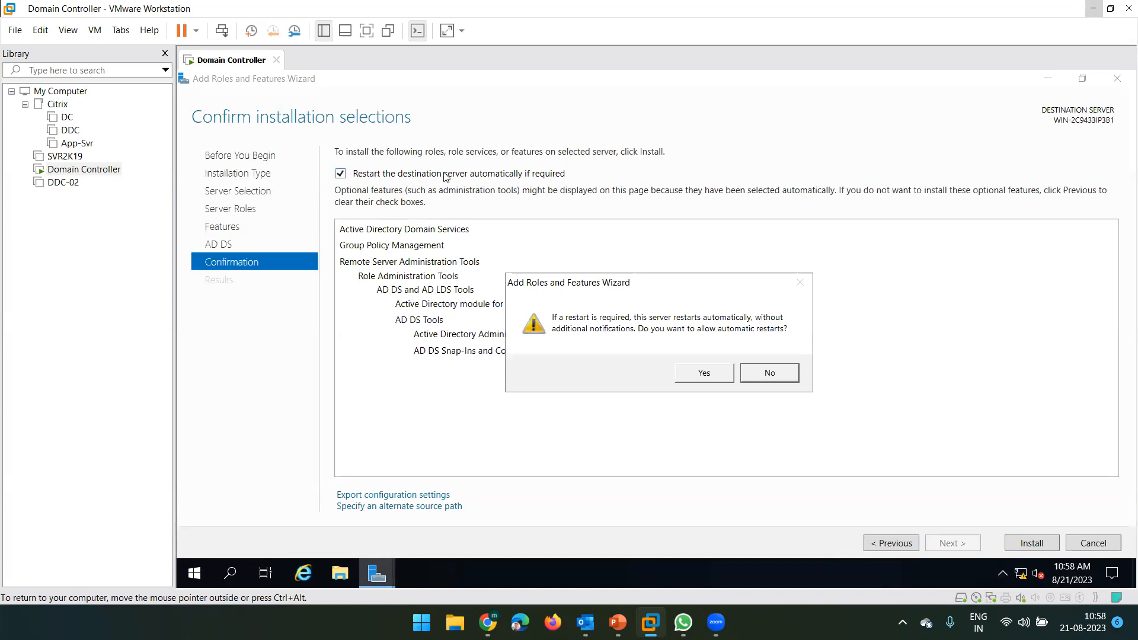
left_click(705, 373)
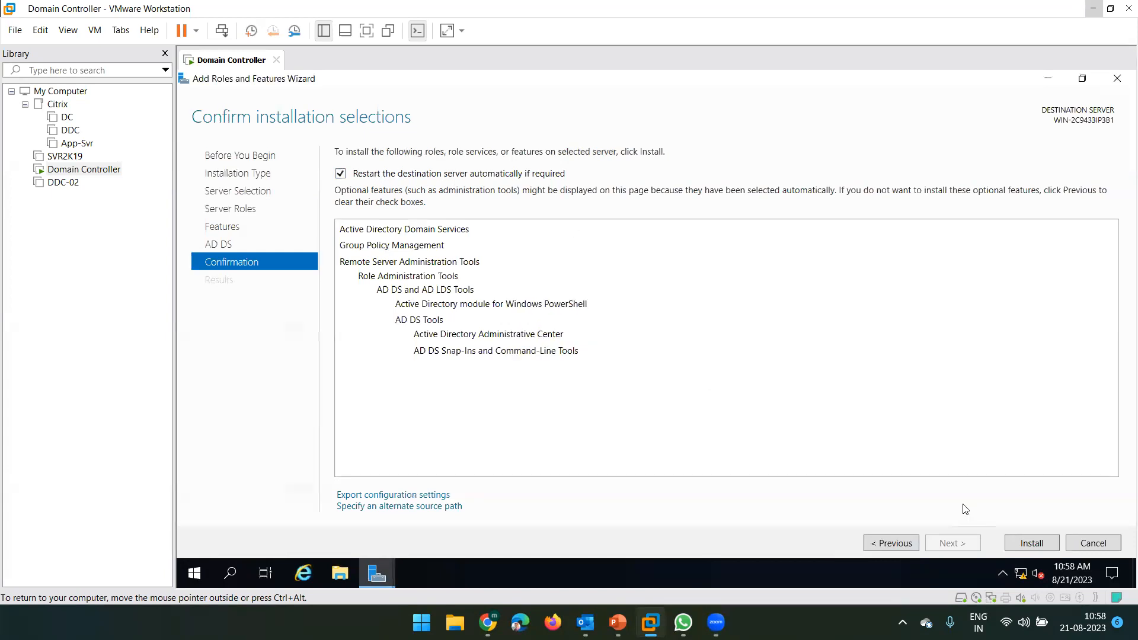
left_click(1031, 543)
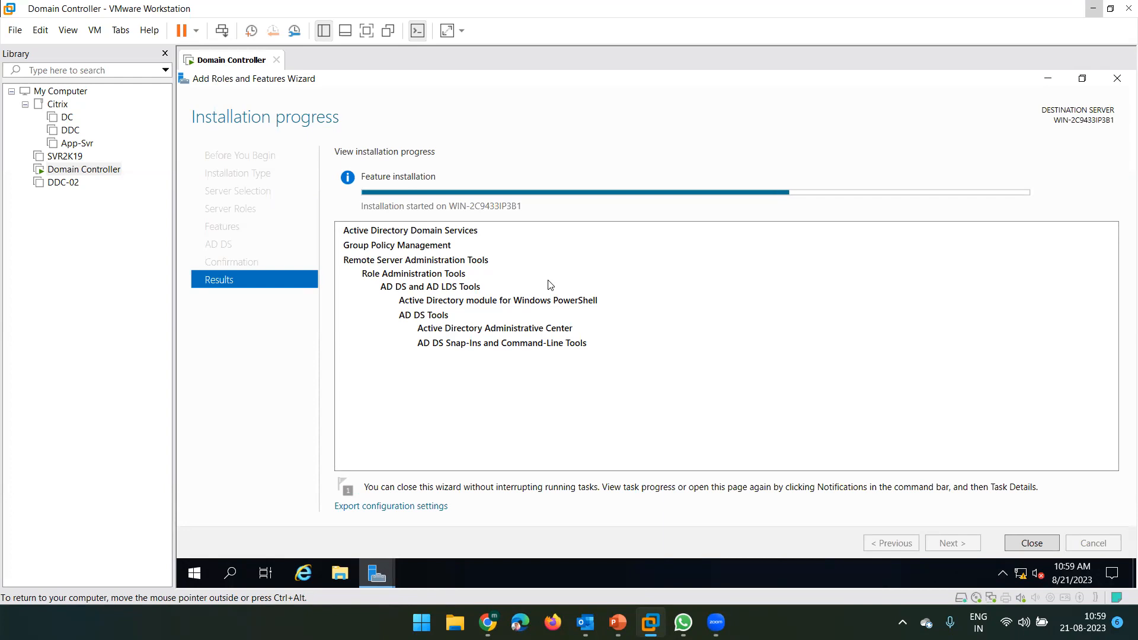
- Use the host taskbar's WhatsApp window options while the AD DS installation completes
left_click(683, 622)
right_click(683, 622)
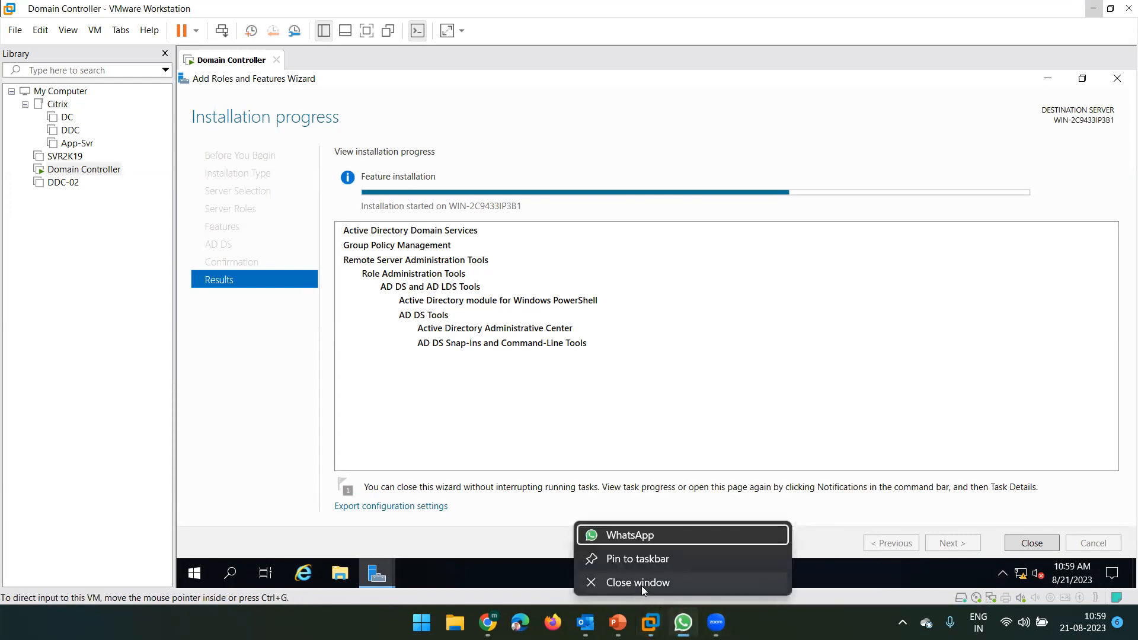
left_click(641, 586)
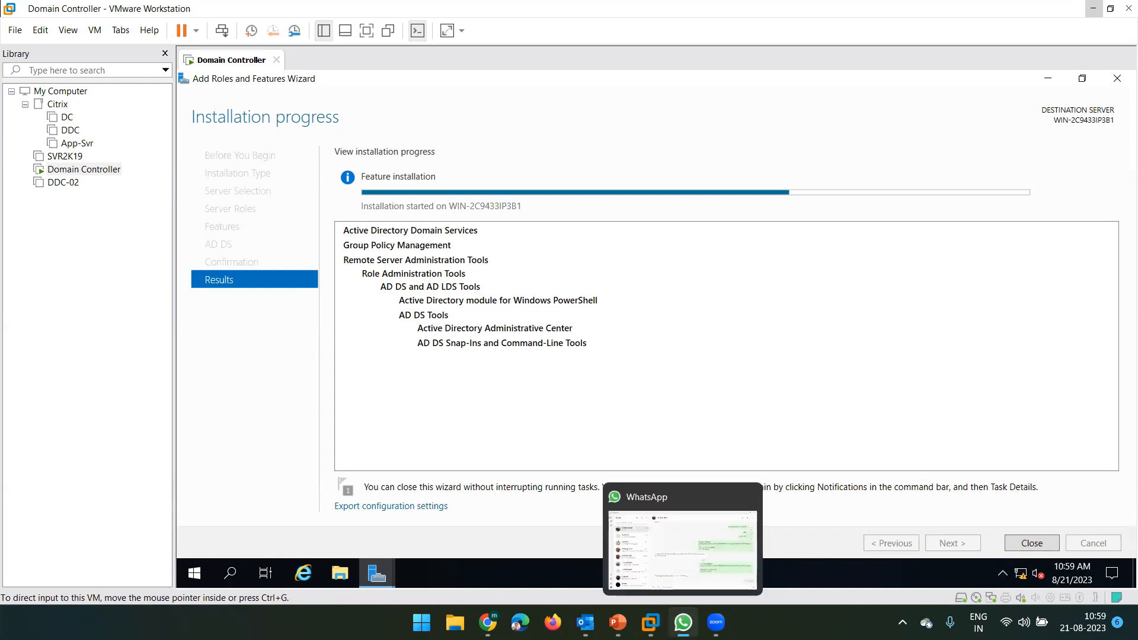
right_click(683, 621)
left_click(655, 586)
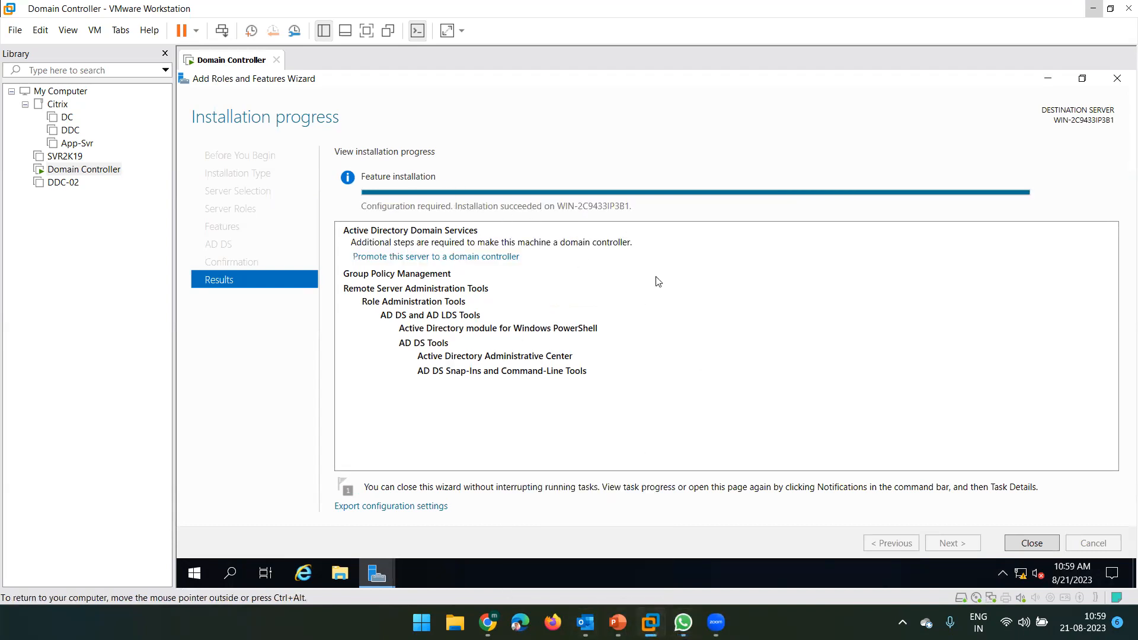
- Close the finished installation and pick 'Promote this server to a domain controller' from notifications
left_click(1017, 543)
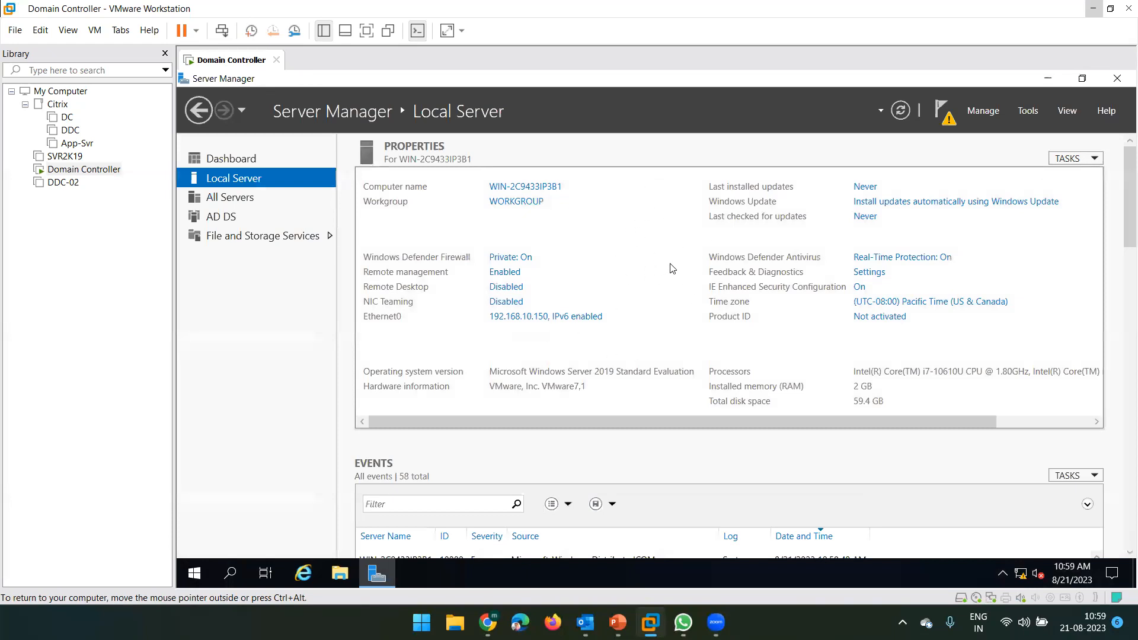
left_click(945, 121)
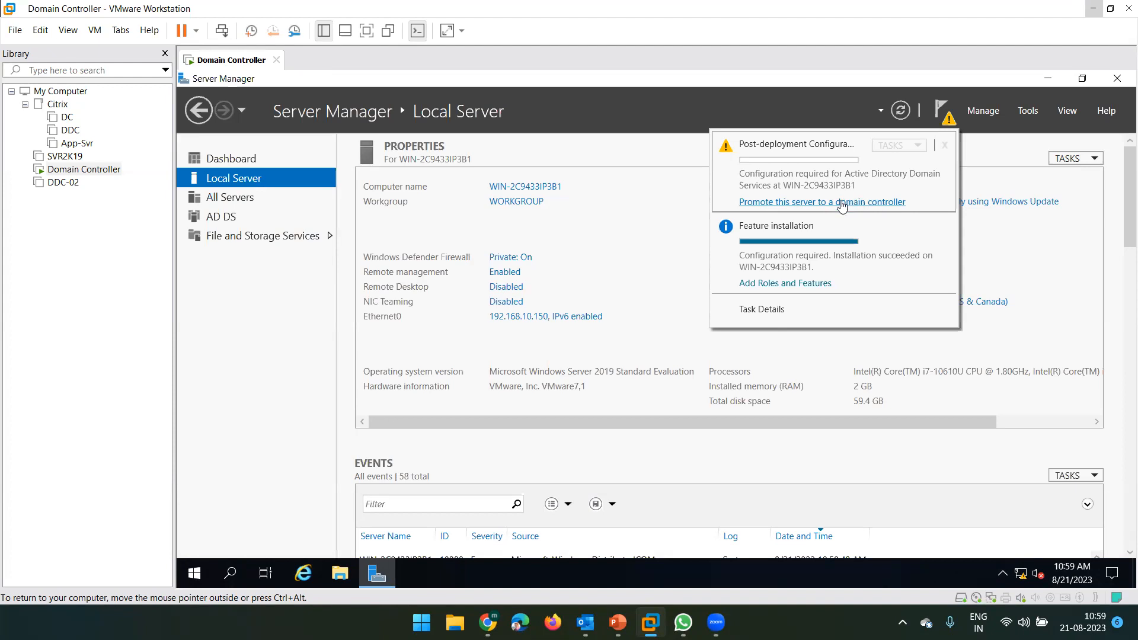
left_click(841, 203)
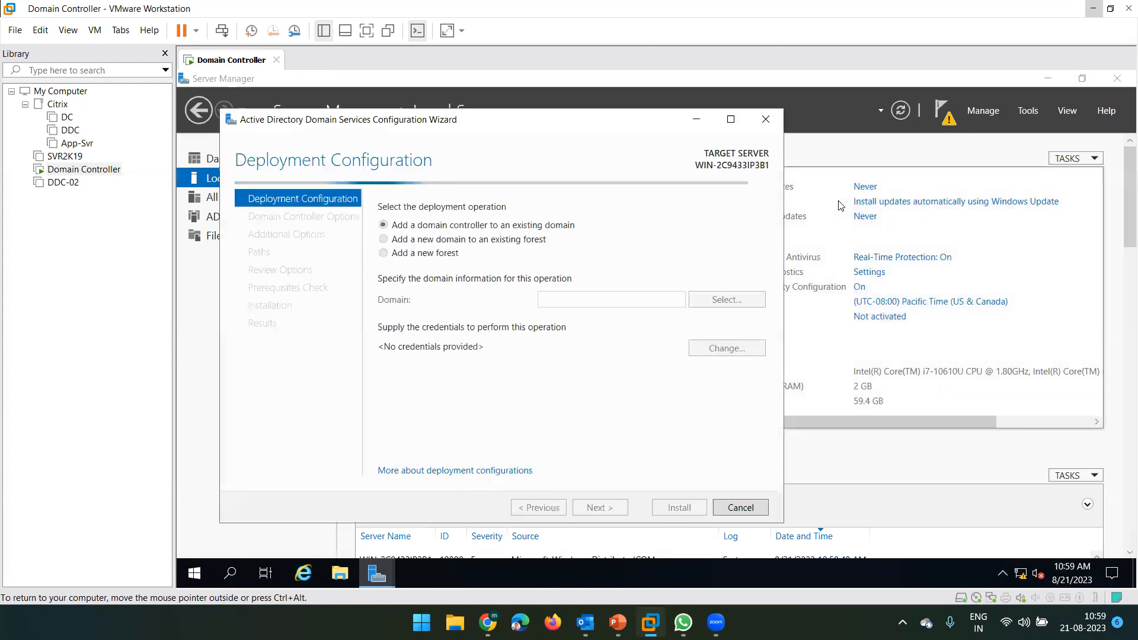
- Maximize the wizard, add a new forest with root domain xyz.com, and continue to Domain Controller Options
left_click(731, 119)
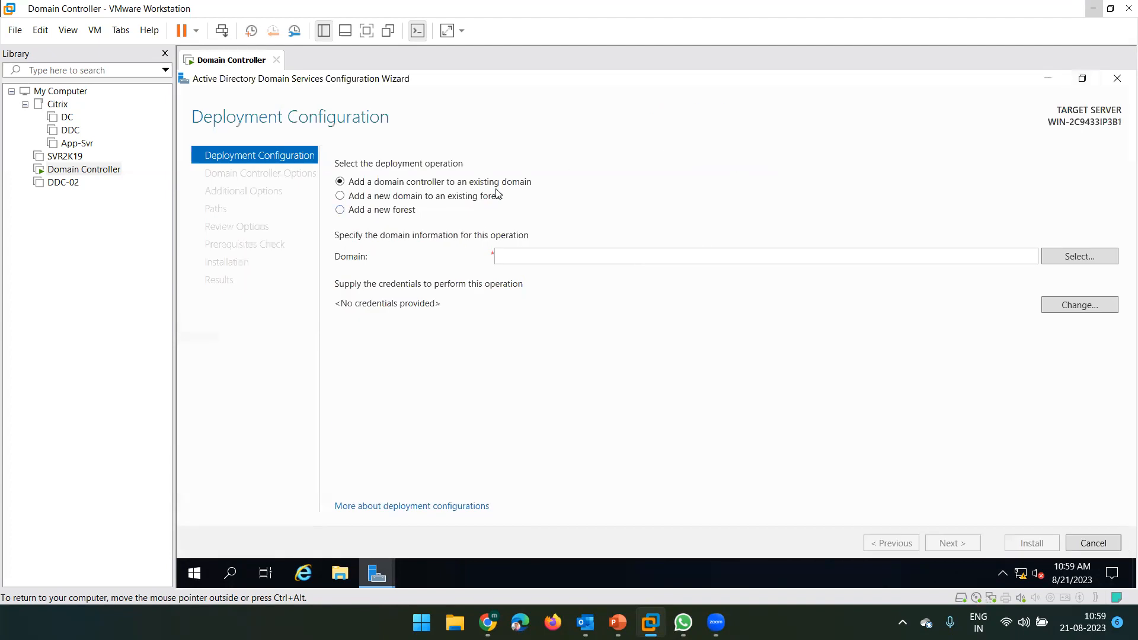
left_click(364, 211)
left_click(514, 259)
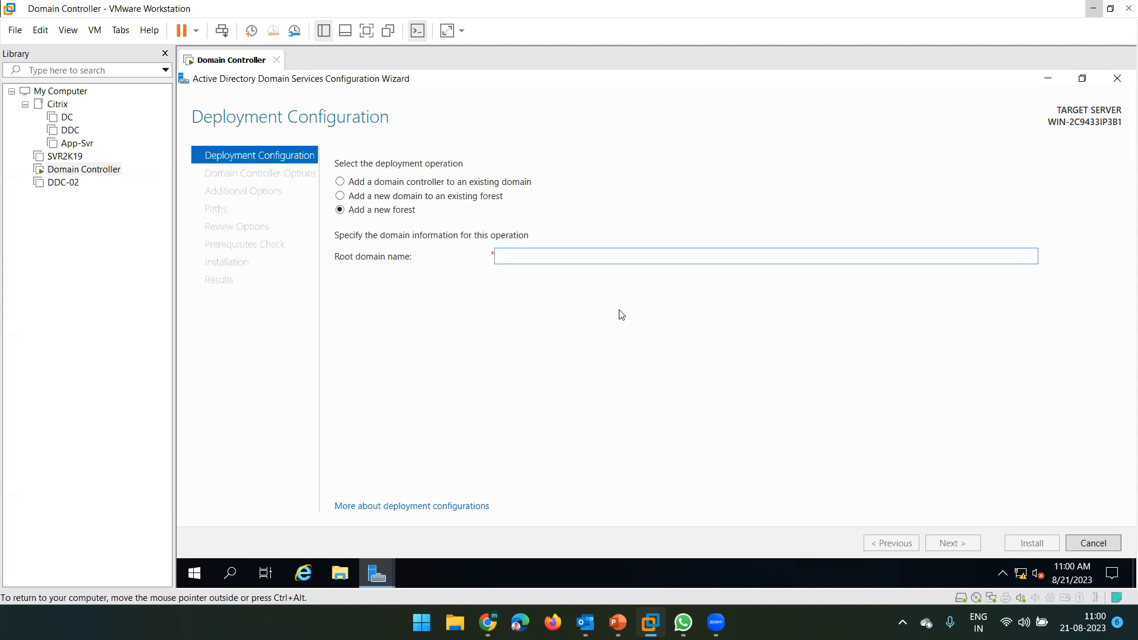
type("xyz.com")
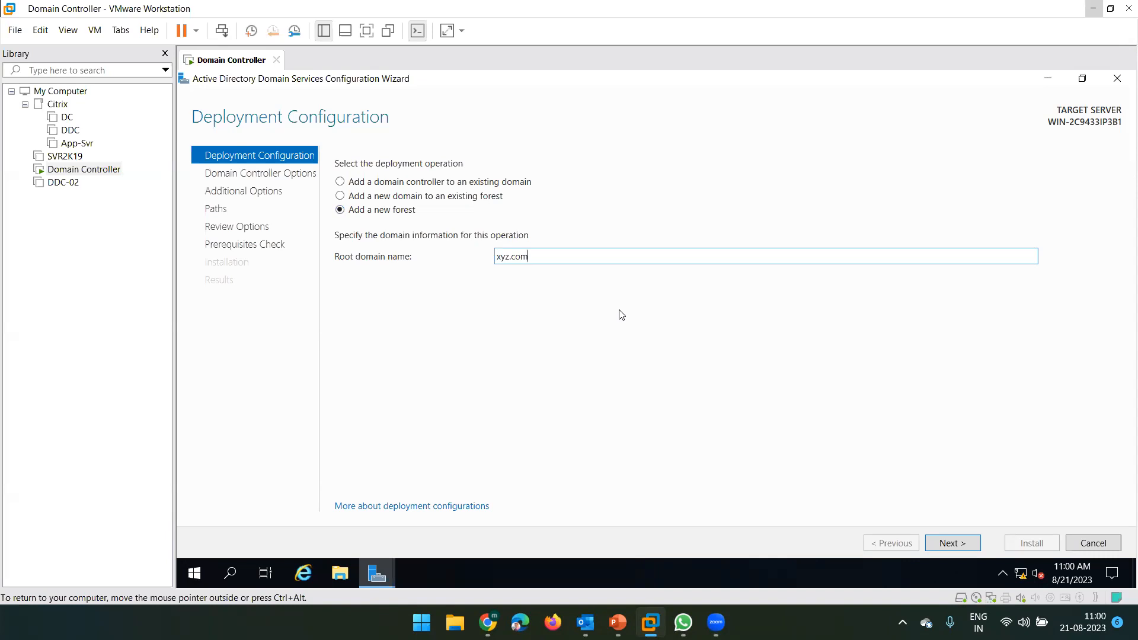
left_click_drag(559, 256, 470, 254)
left_click(540, 256)
left_click(948, 543)
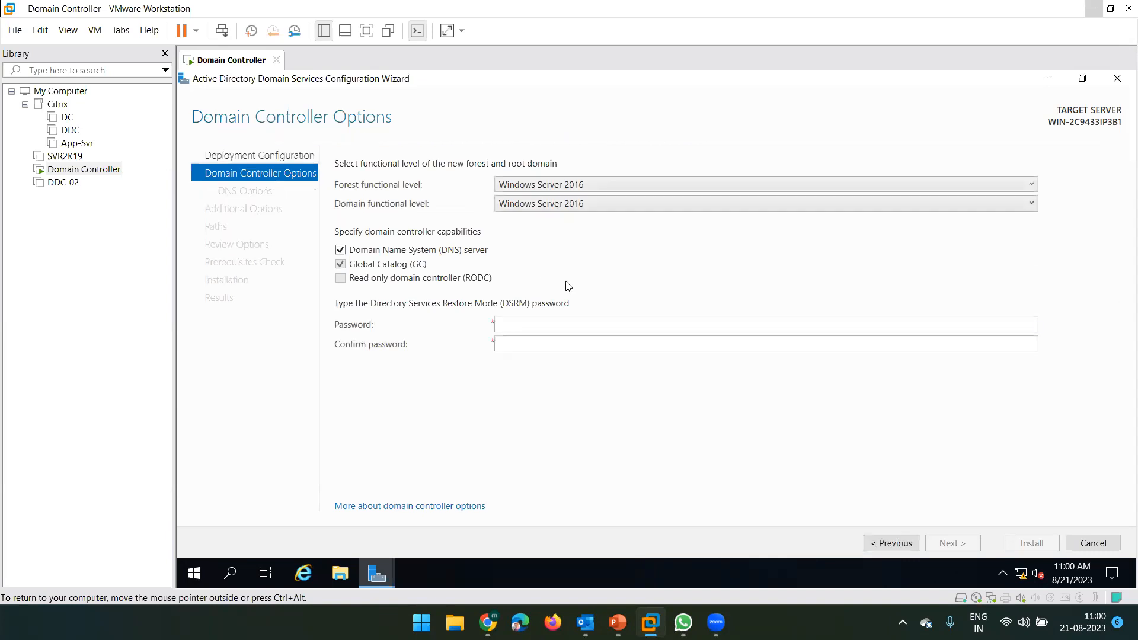
- Type and confirm the Directory Services Restore Mode password, then continue to DNS Options
left_click(536, 324)
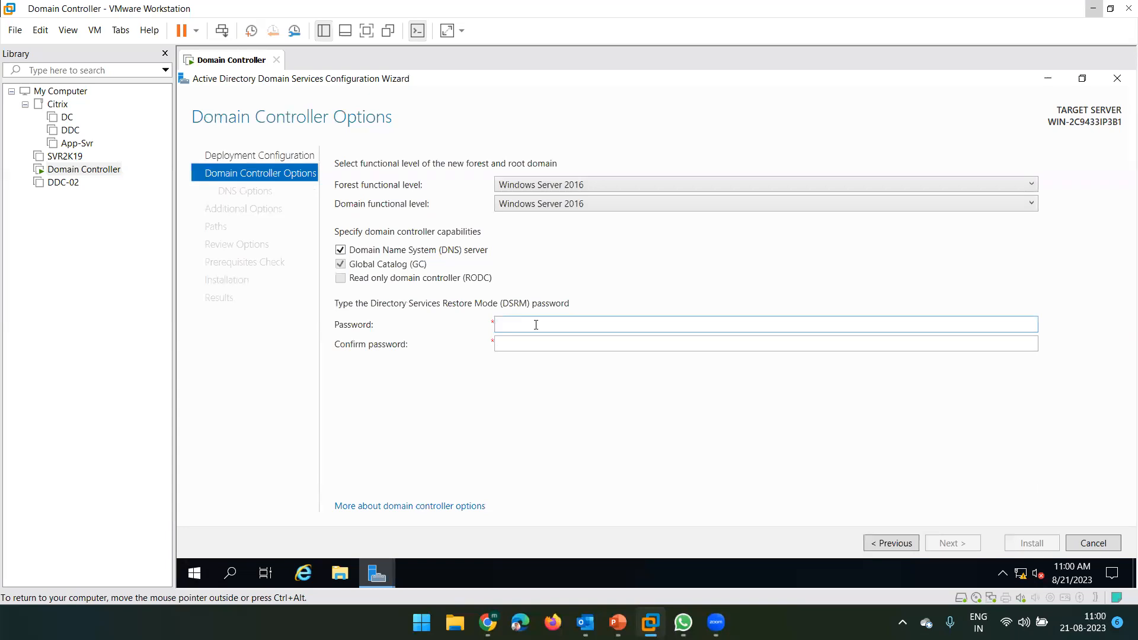
type("•••••••••")
key("Tab")
type("•••••••")
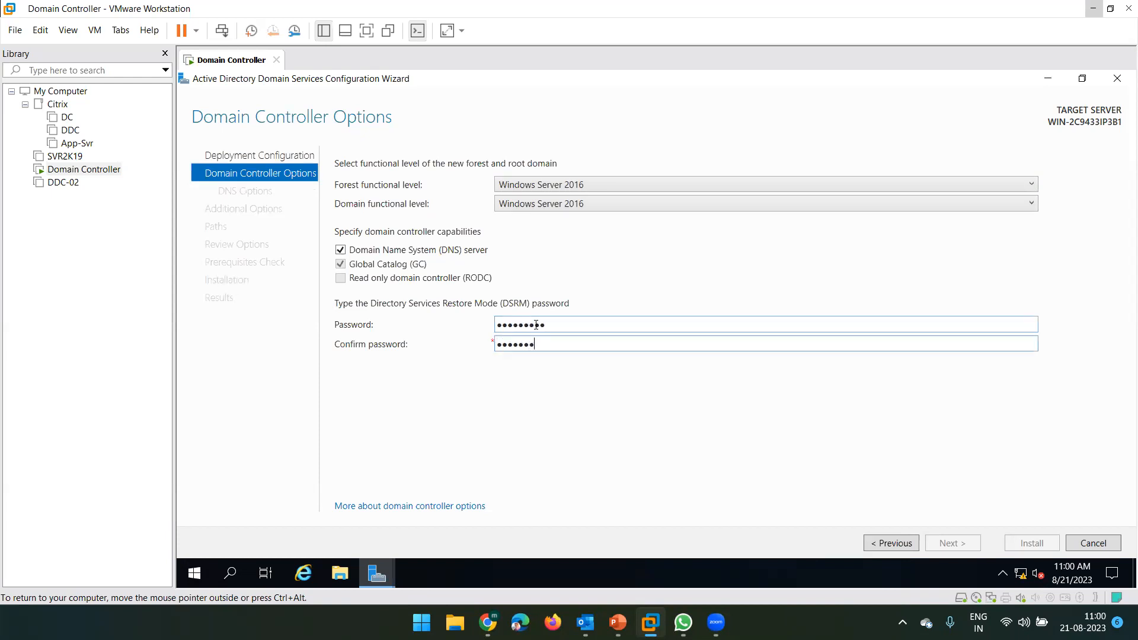
type("••")
left_click_drag(541, 341, 468, 339)
left_click_drag(550, 324, 482, 327)
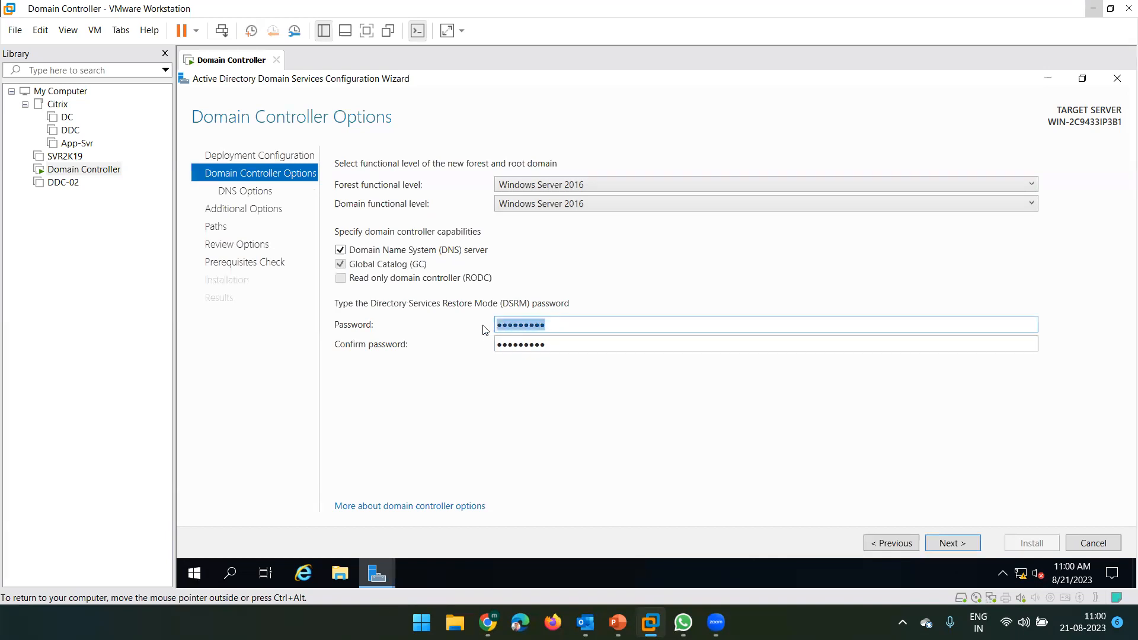
left_click(556, 346)
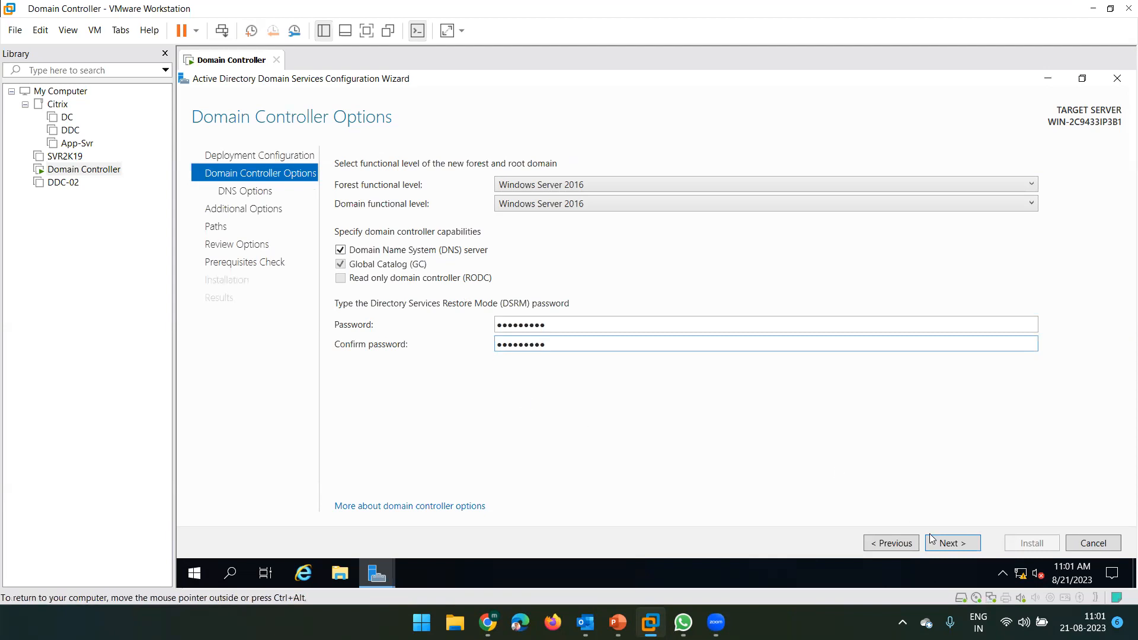
left_click(949, 544)
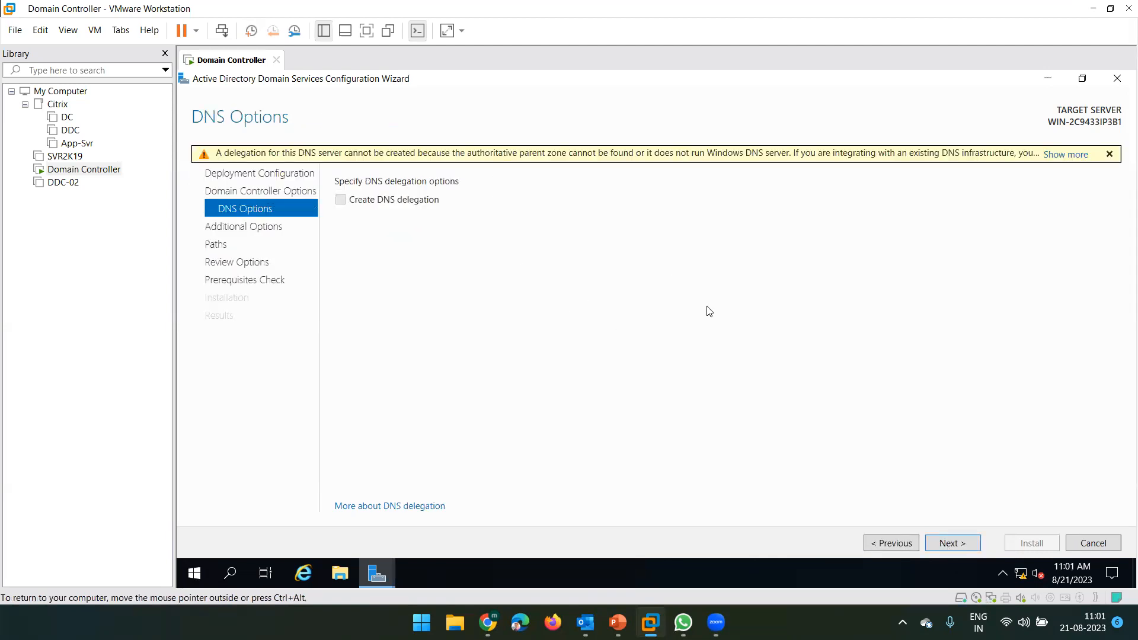
- Skip DNS delegation and accept the NetBIOS name XYZ to reach the Paths page
left_click(950, 544)
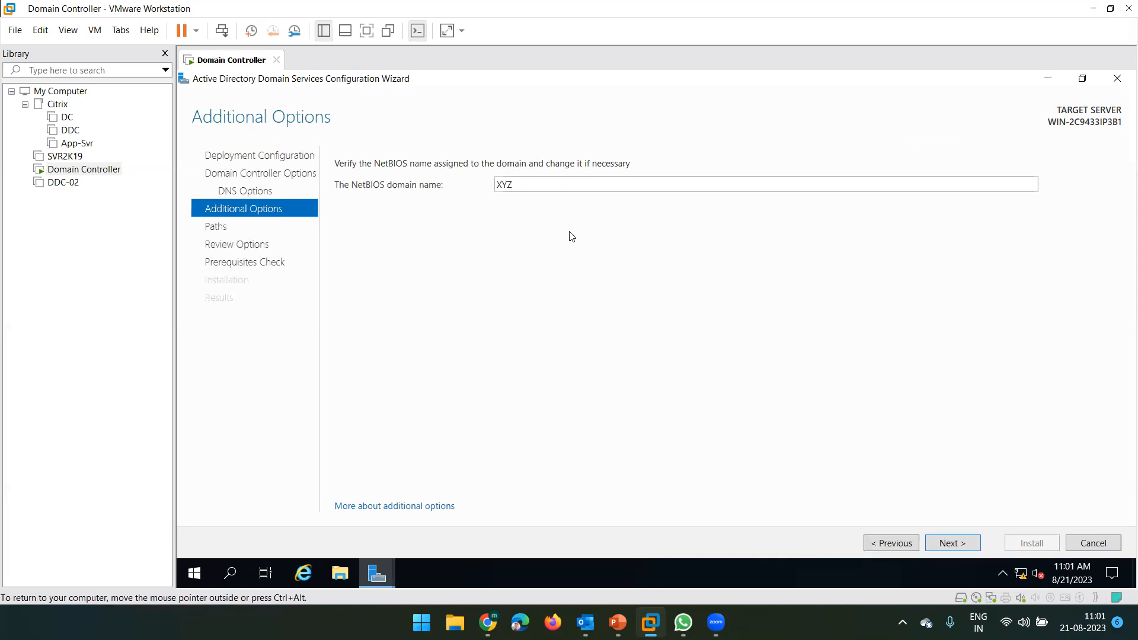
double_click(528, 183)
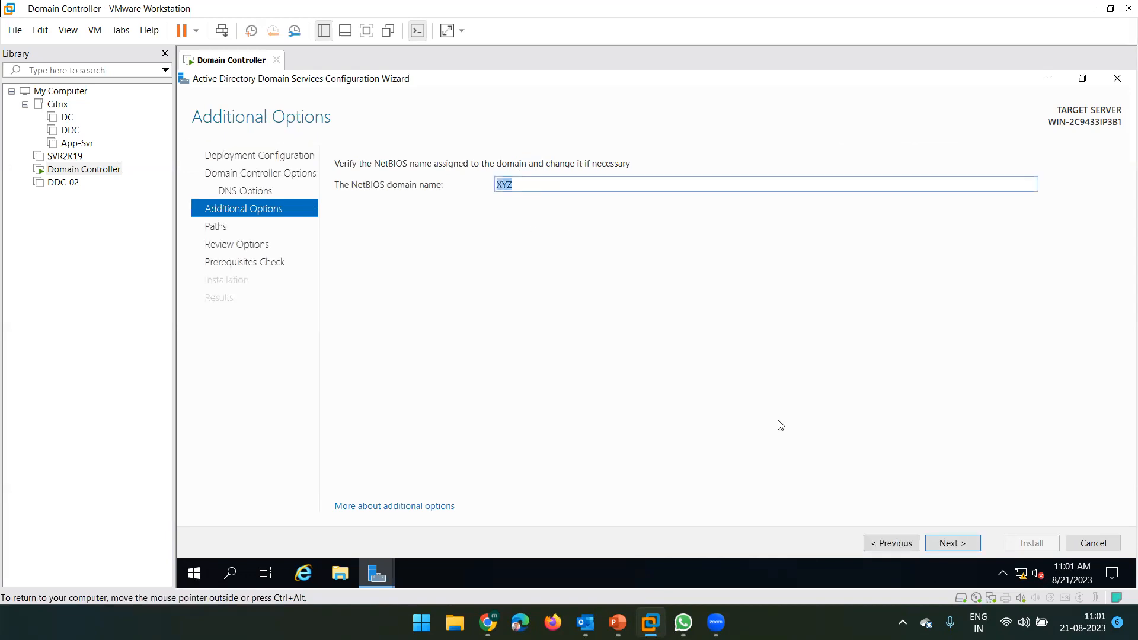
left_click(949, 542)
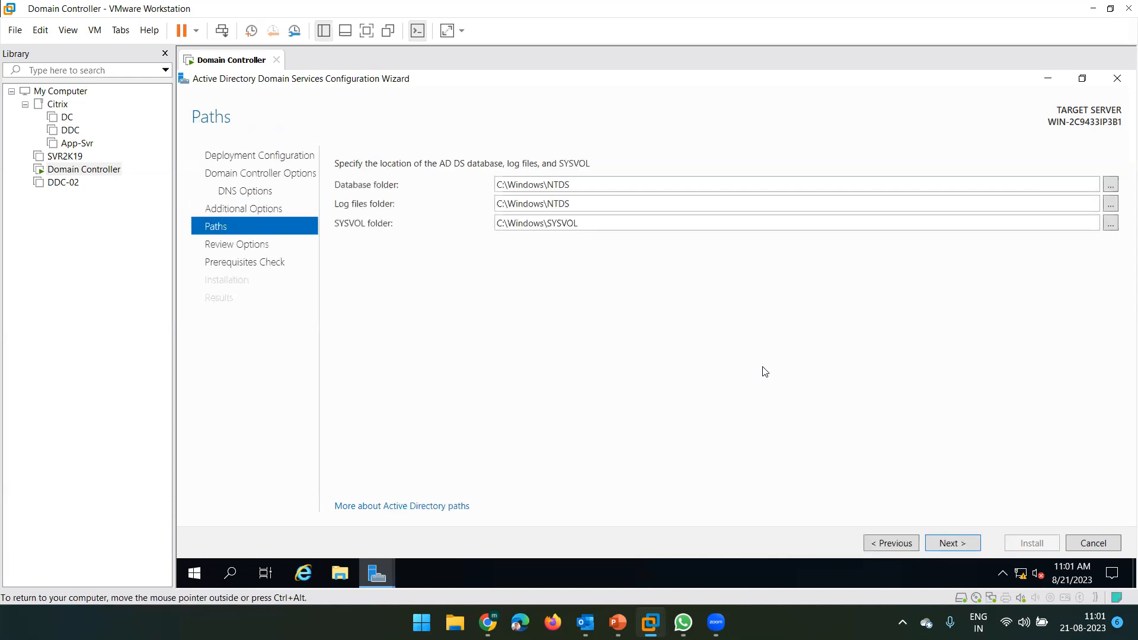
- Keep the default C:\Windows\NTDS and C:\Windows\SYSVOL database, log and SYSVOL paths, then continue to Review Options
left_click_drag(585, 184, 496, 185)
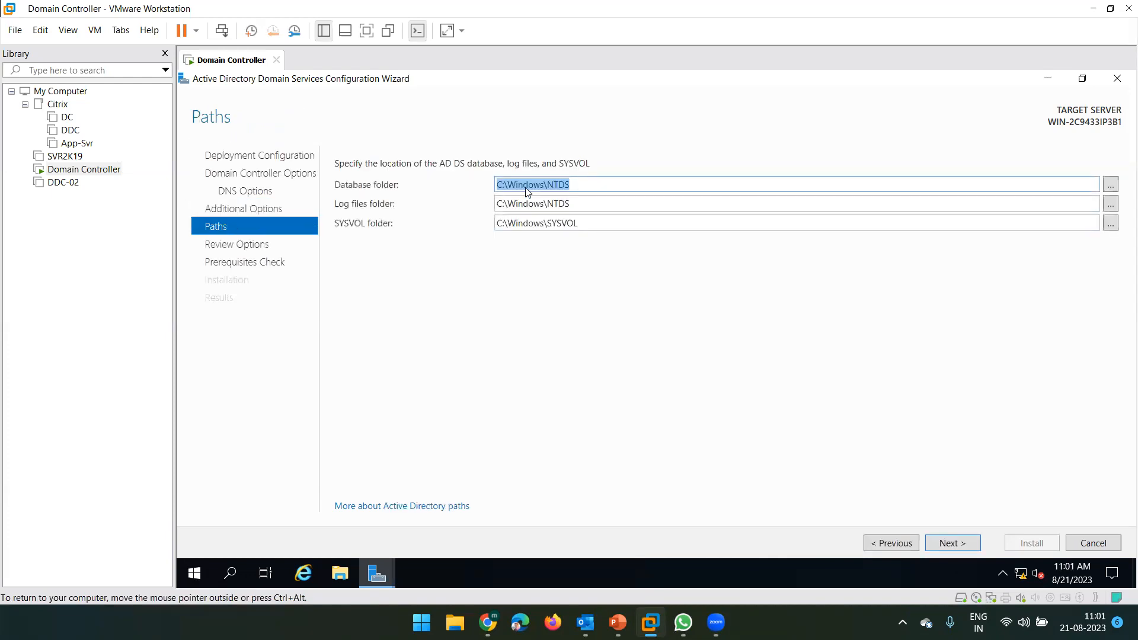
left_click_drag(574, 203, 491, 203)
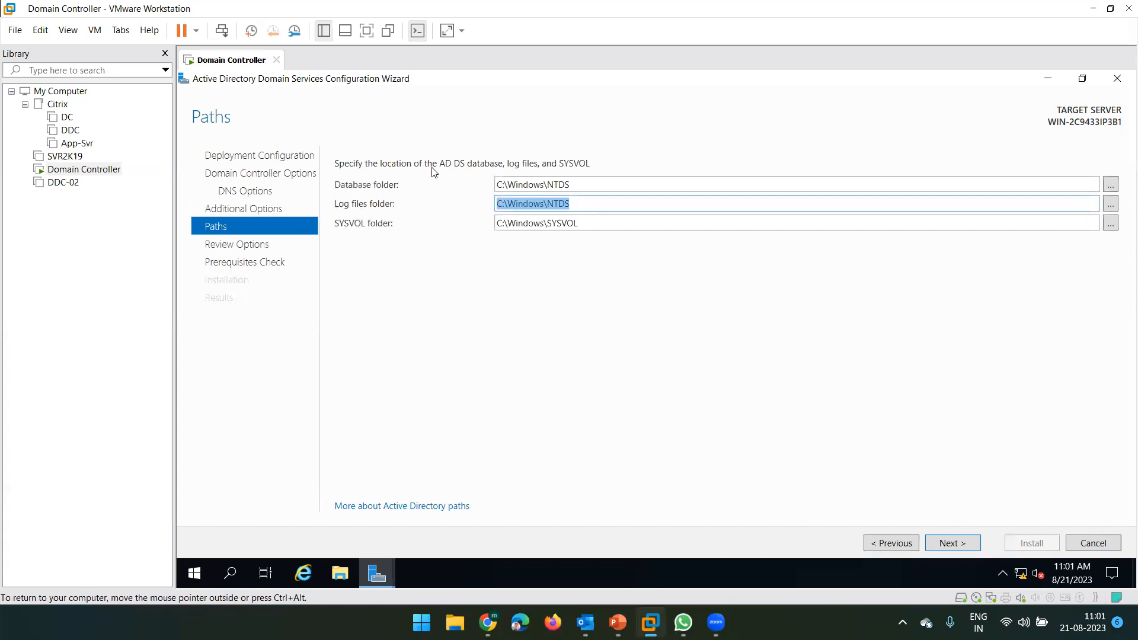
double_click(596, 225)
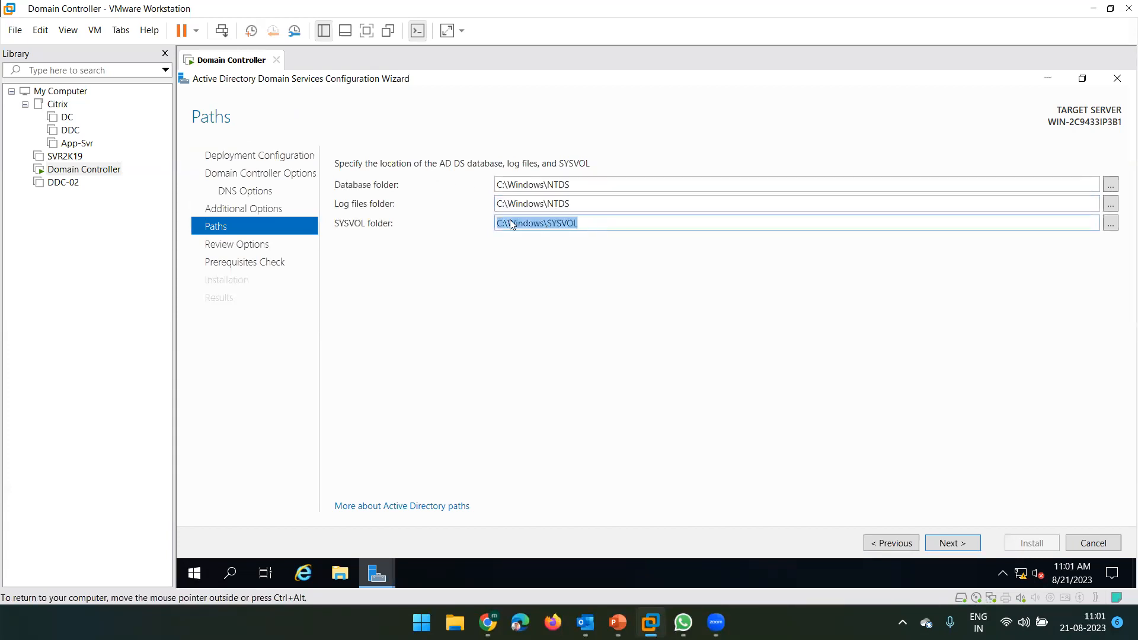
double_click(589, 185)
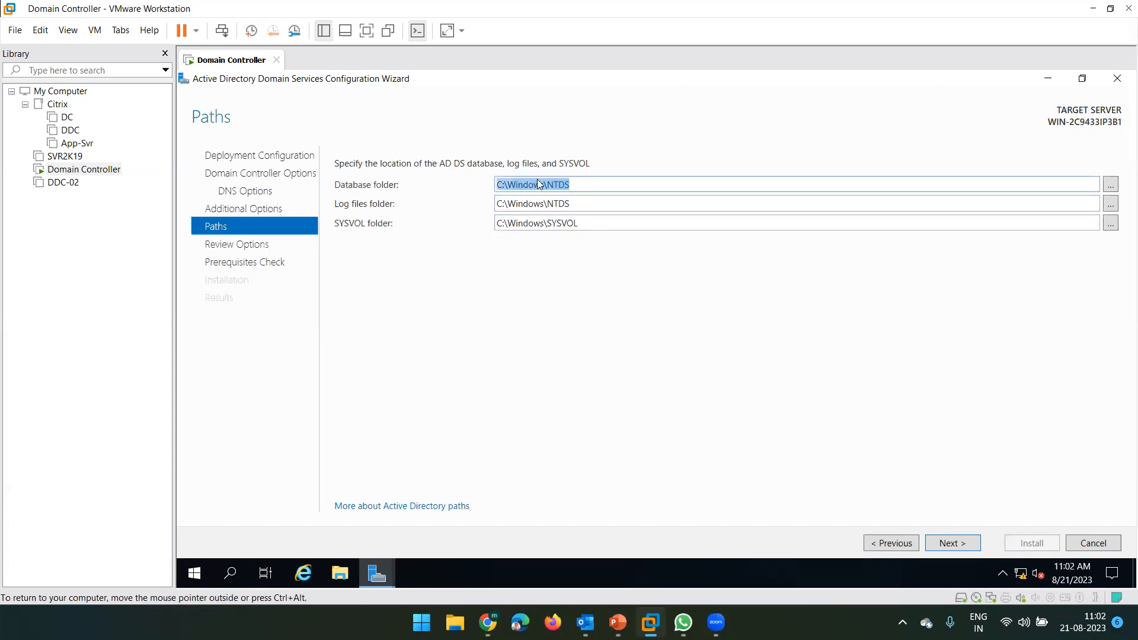
double_click(582, 203)
double_click(584, 222)
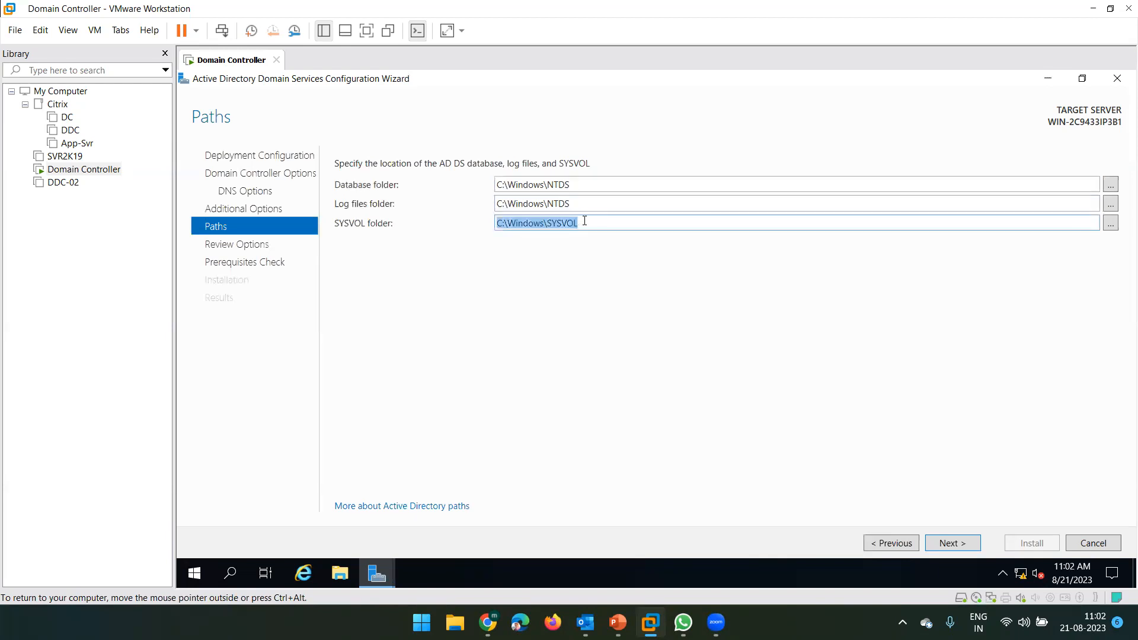
left_click(607, 226)
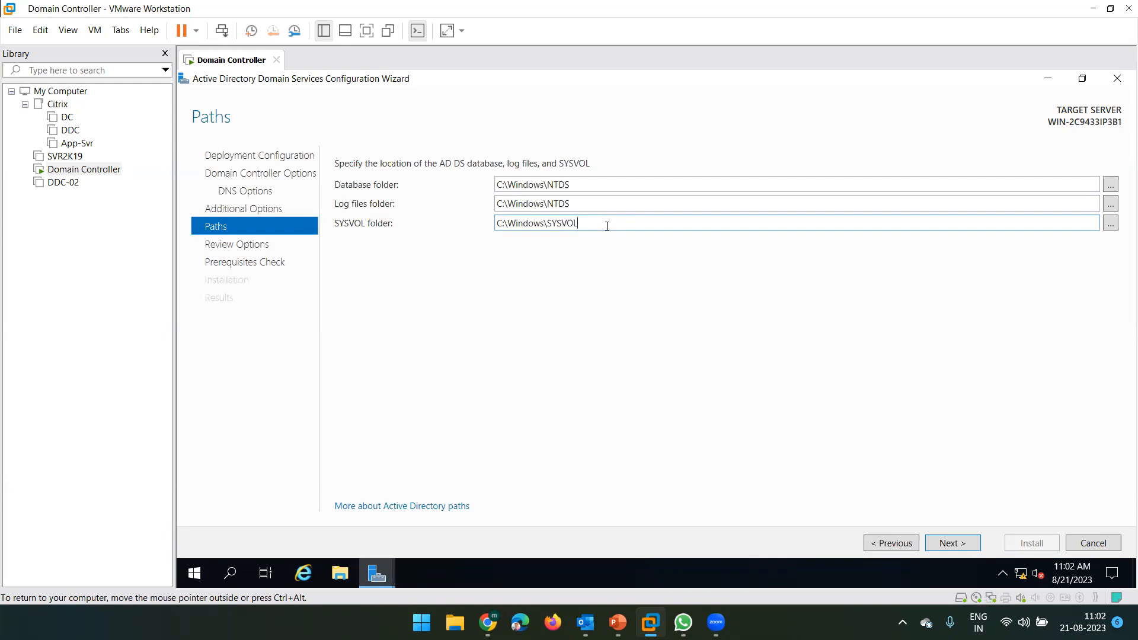
left_click(570, 186)
left_click(576, 204)
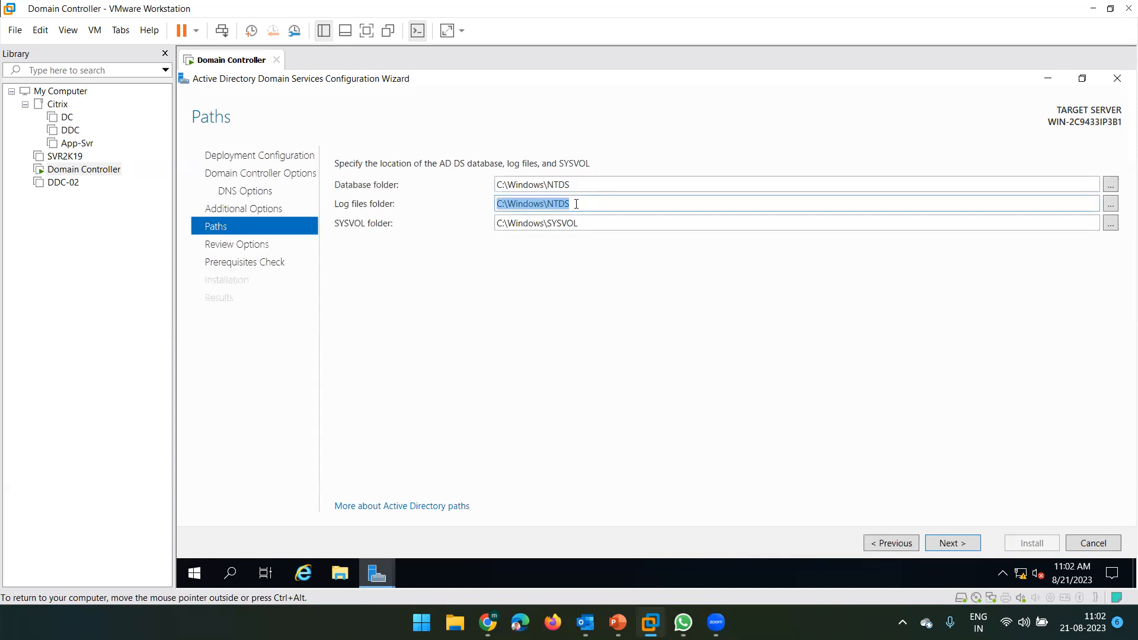
left_click(552, 184)
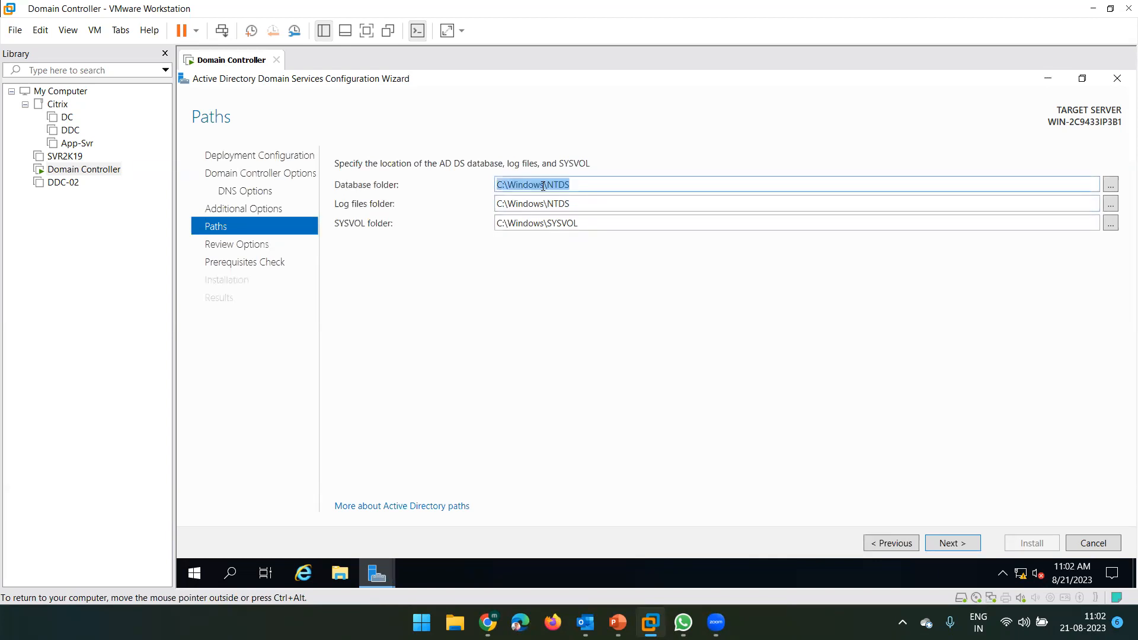
left_click(582, 189)
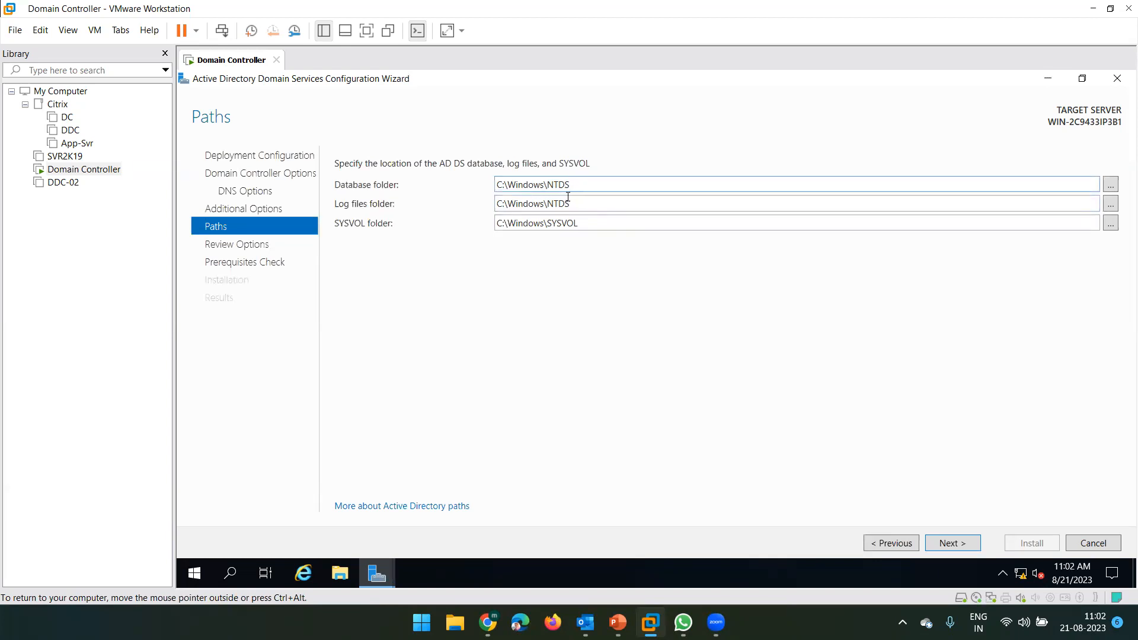
left_click(572, 203)
left_click(576, 184)
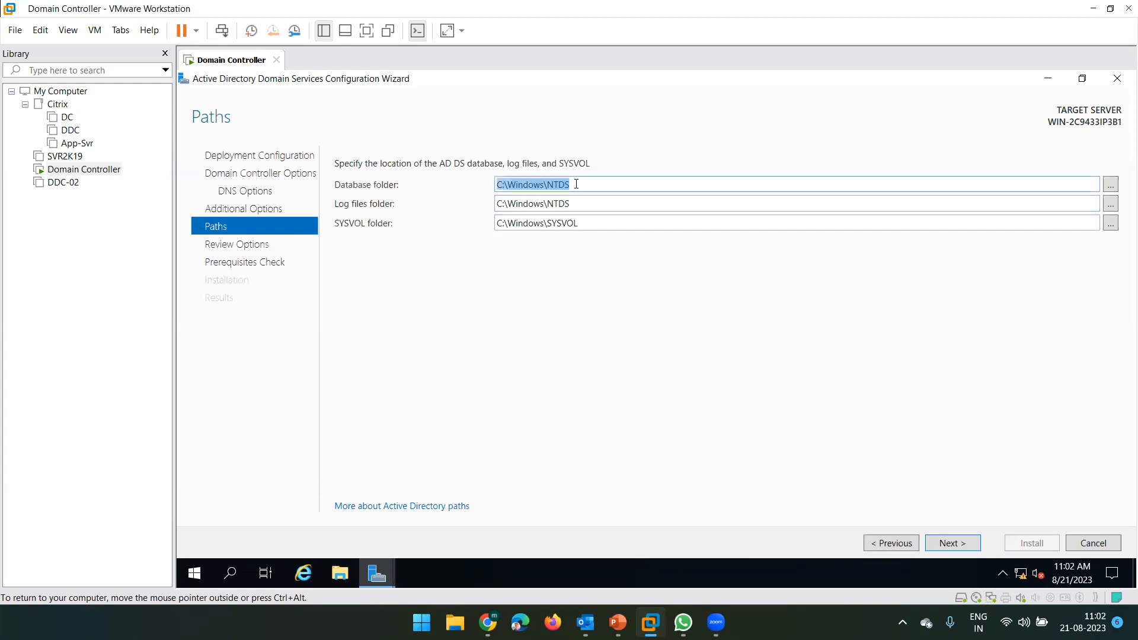
left_click(581, 204)
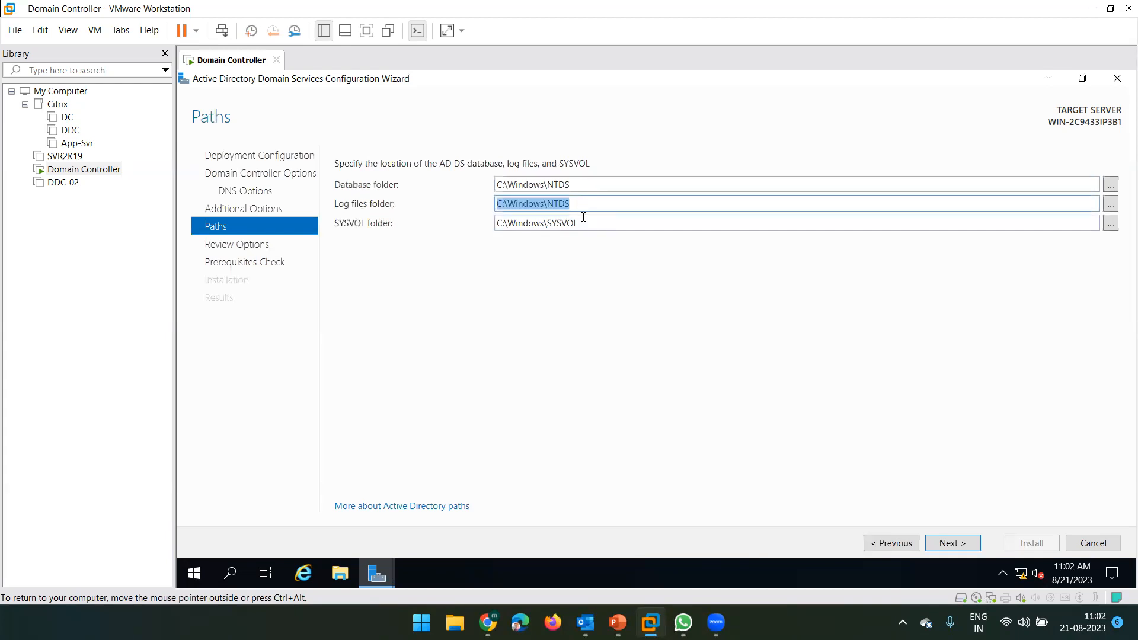
left_click(584, 223)
left_click(571, 185)
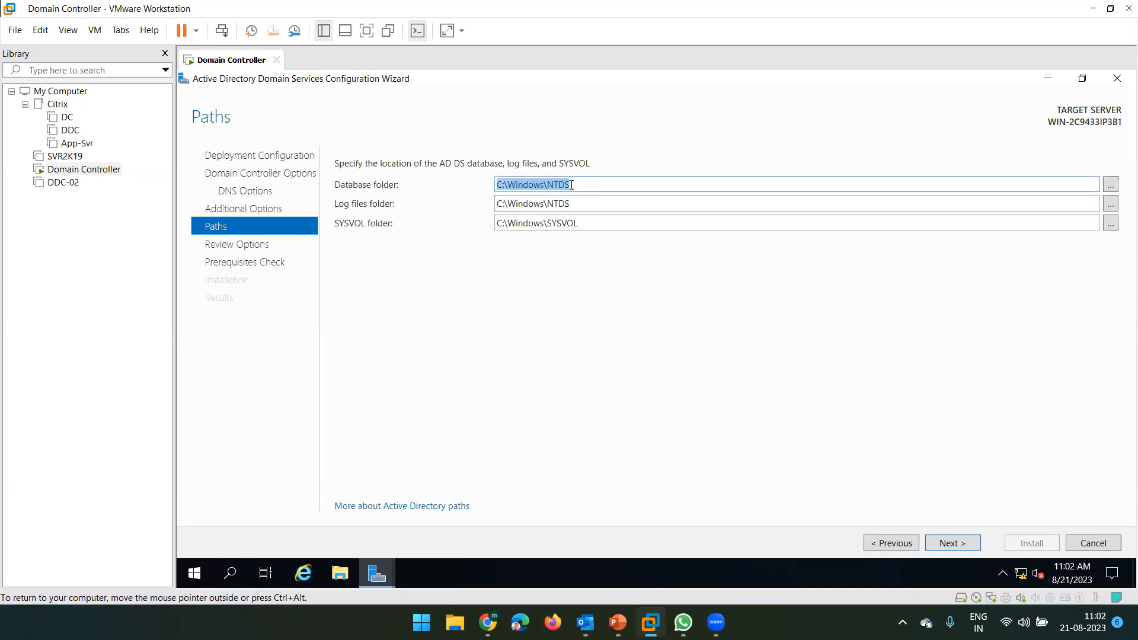
left_click(581, 204)
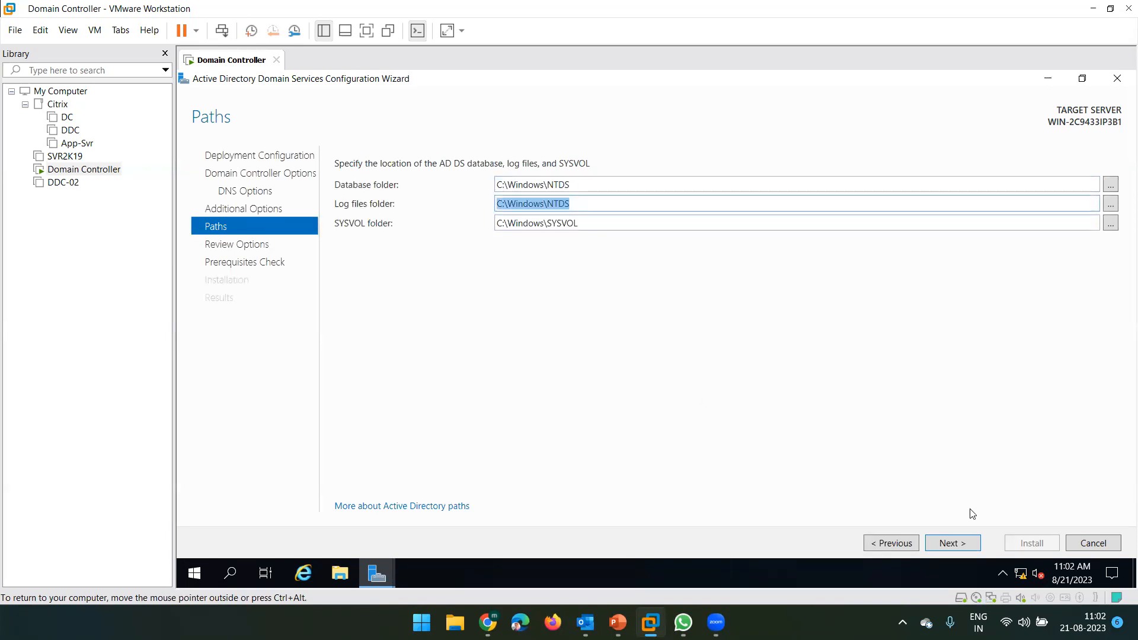
left_click(955, 542)
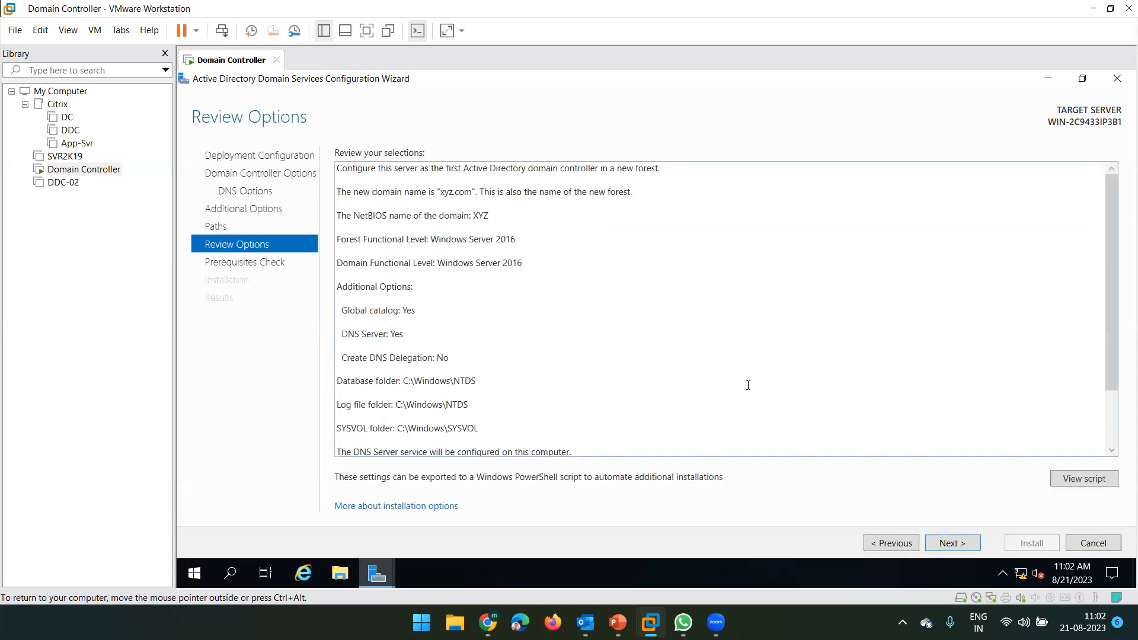
- Scroll through the xyz.com Review Options summary and run the prerequisites check
scroll(487, 330, "down", 2)
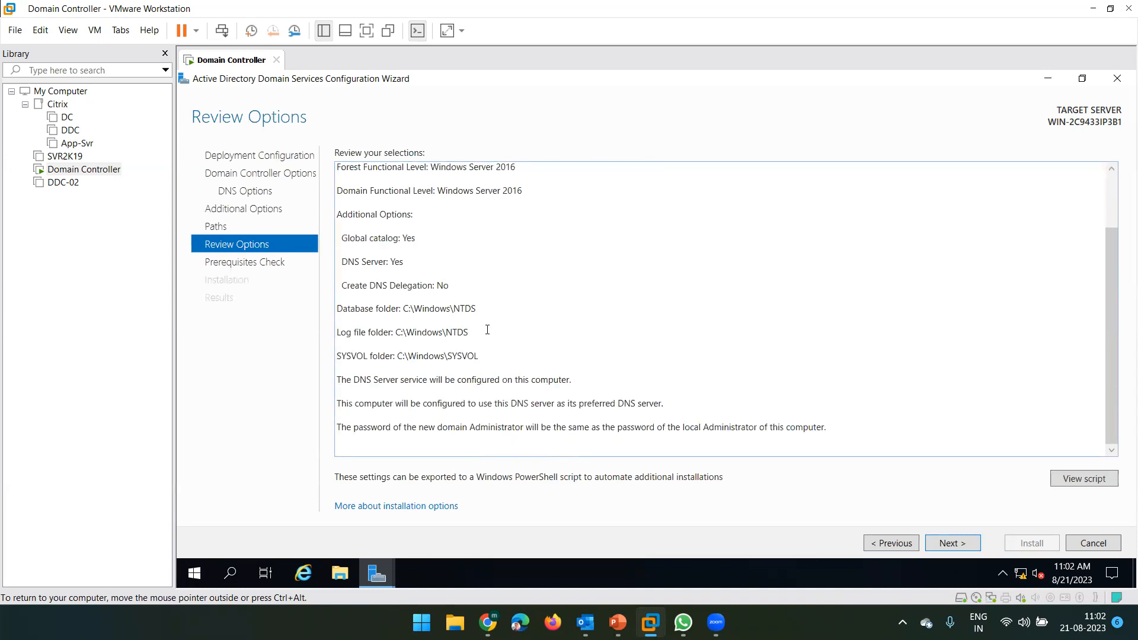
scroll(487, 329, "up", 2)
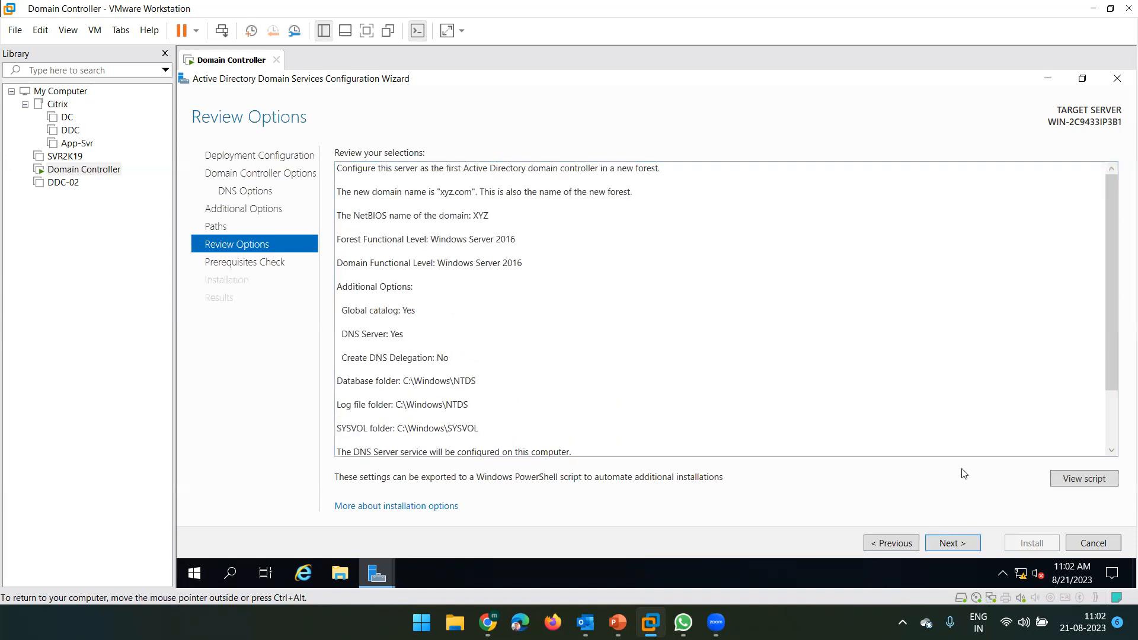
left_click(968, 543)
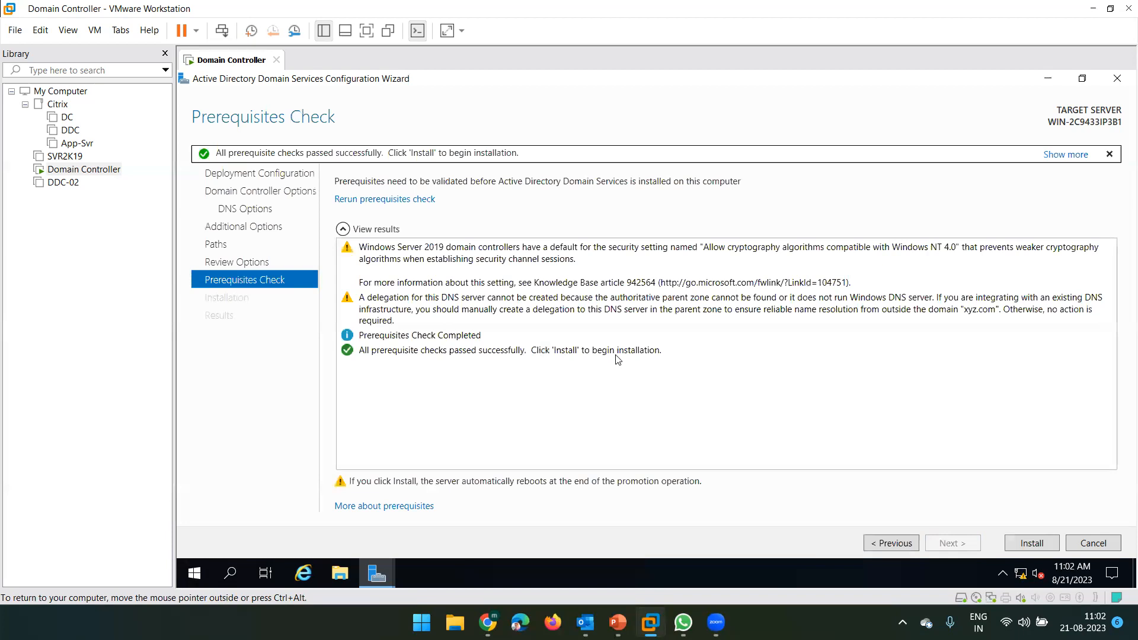
- Start installing Active Directory Domain Services to promote the server for xyz.com
left_click(1024, 545)
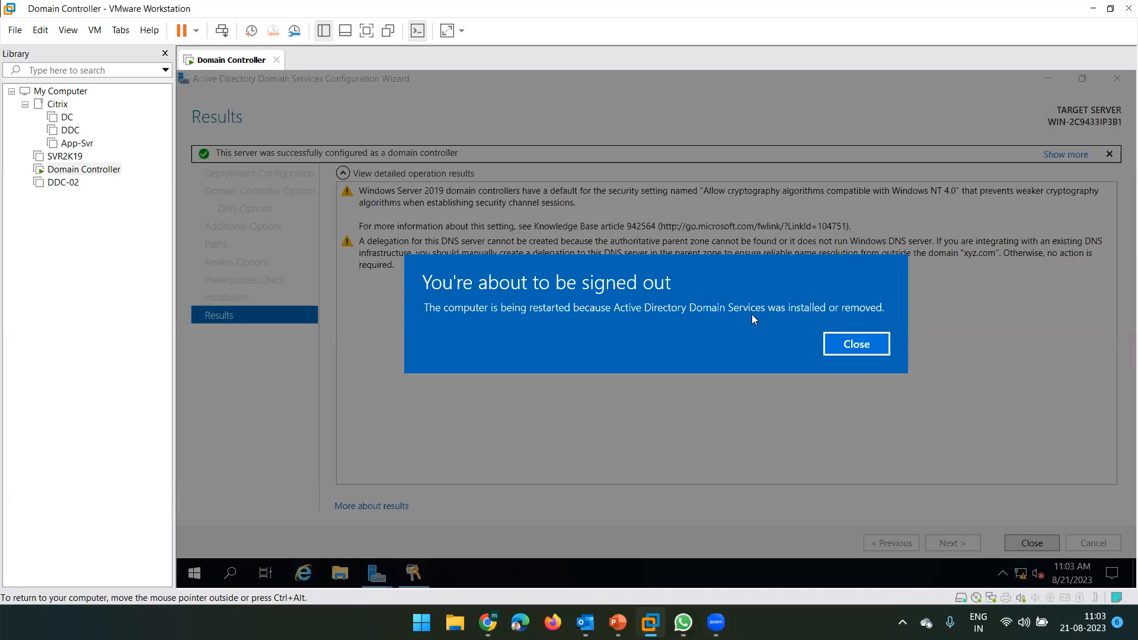
- Dismiss the sign-out notice and let the server reboot after promotion
left_click(856, 345)
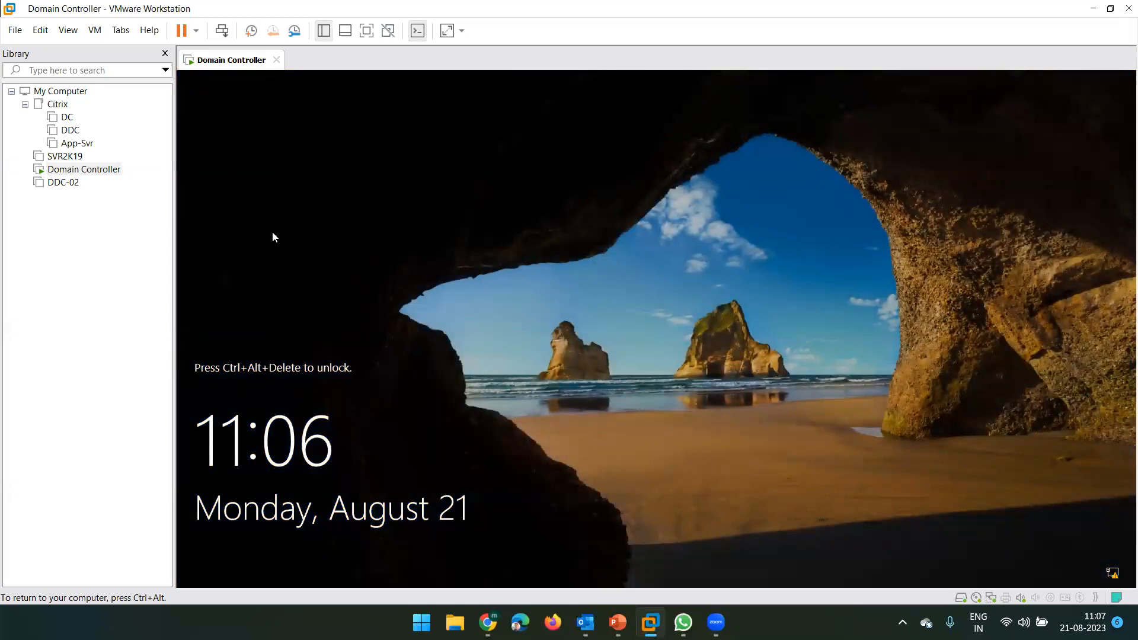
- Sign in as the XYZ domain administrator with the administrator password
left_click(221, 30)
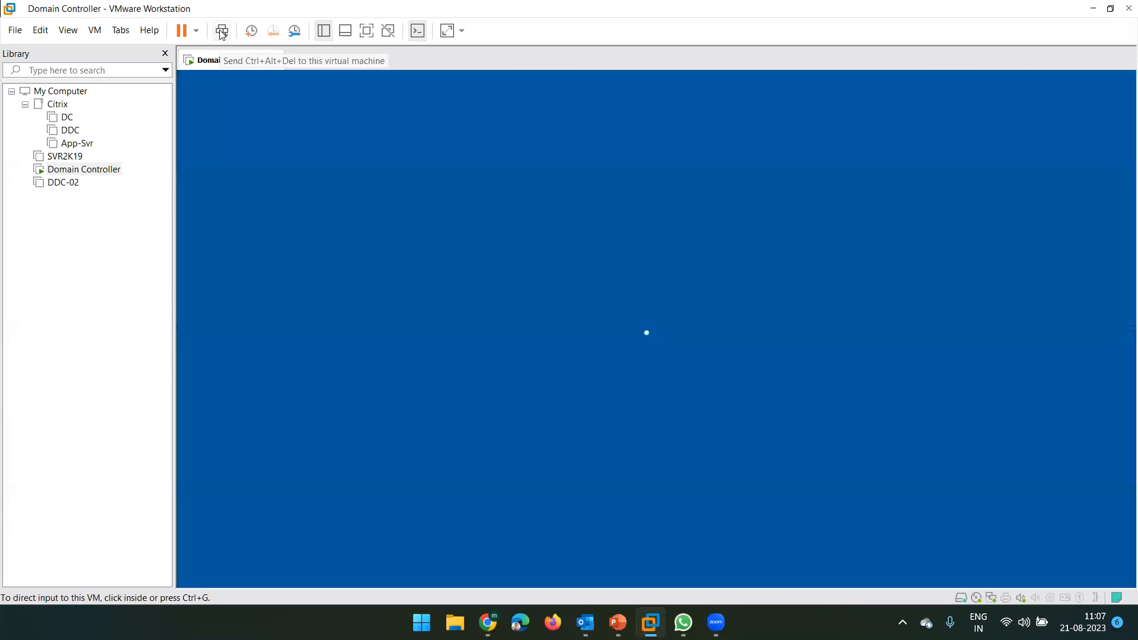
left_click(574, 397)
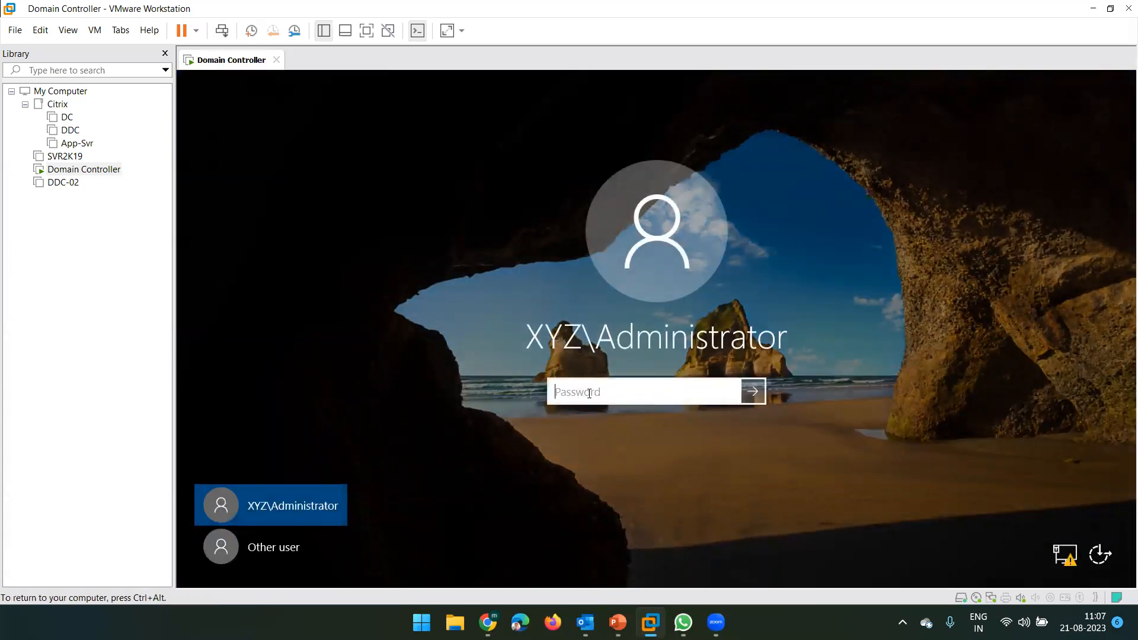
type("•••••••••")
key("Return")
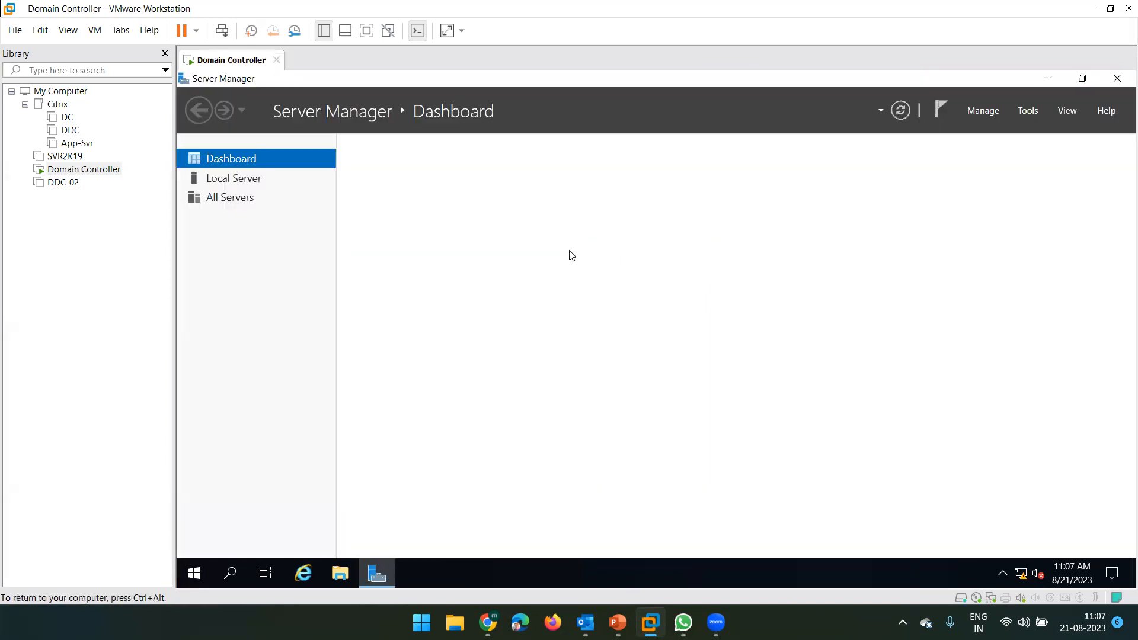
- Verify on Local Server that WIN-2C9433IP3B1 belongs to domain xyz.com, then show the Tools menu
left_click(233, 182)
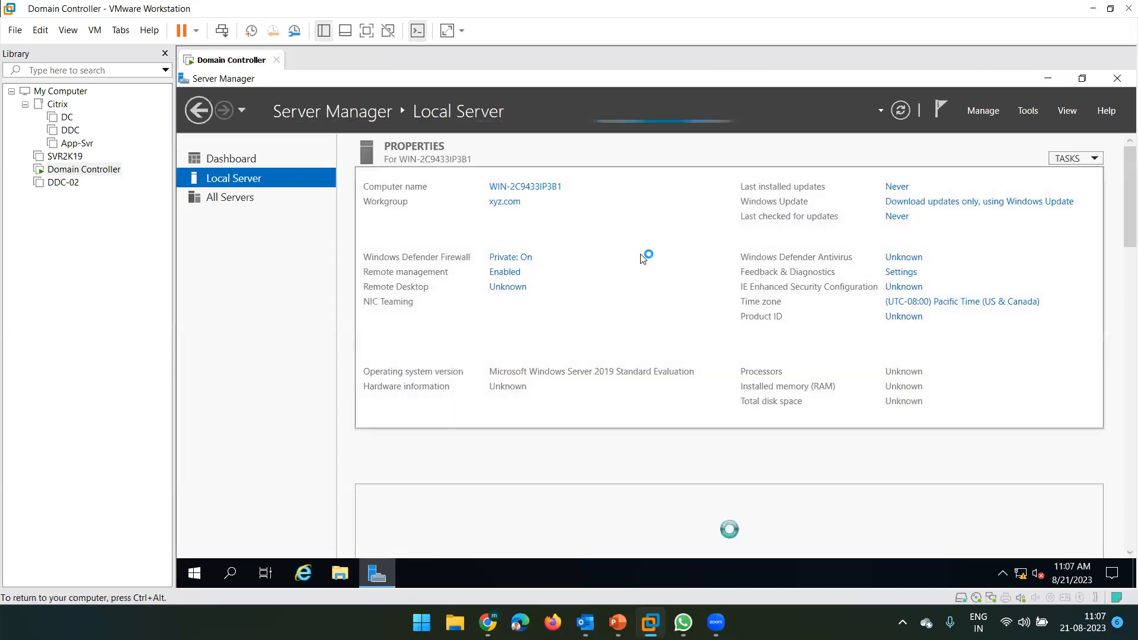
left_click(498, 202)
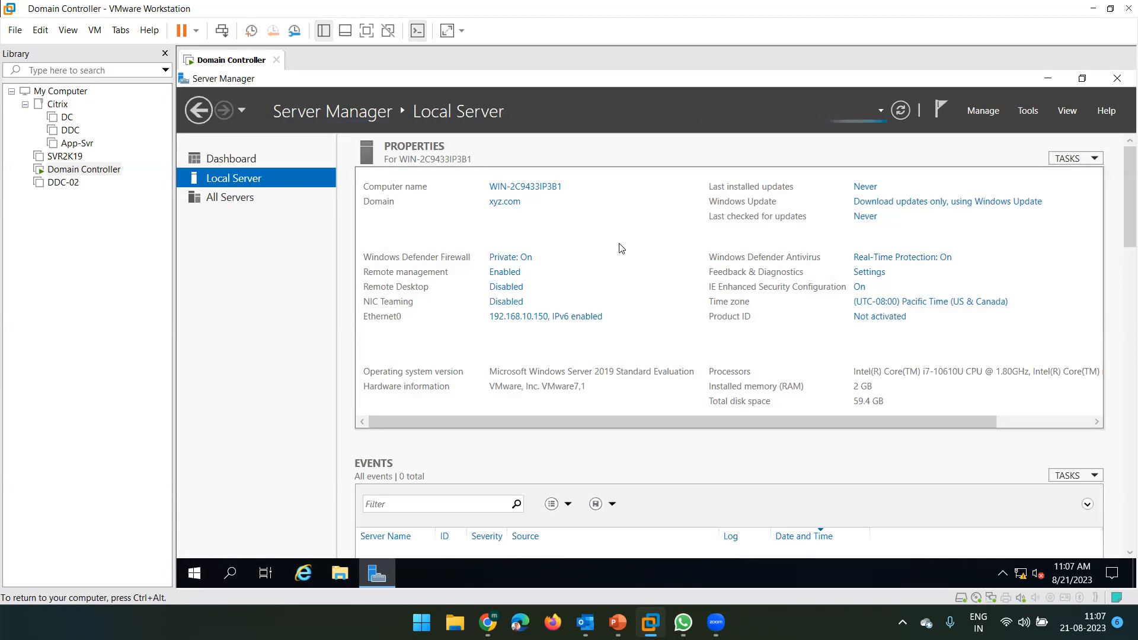
left_click(501, 204)
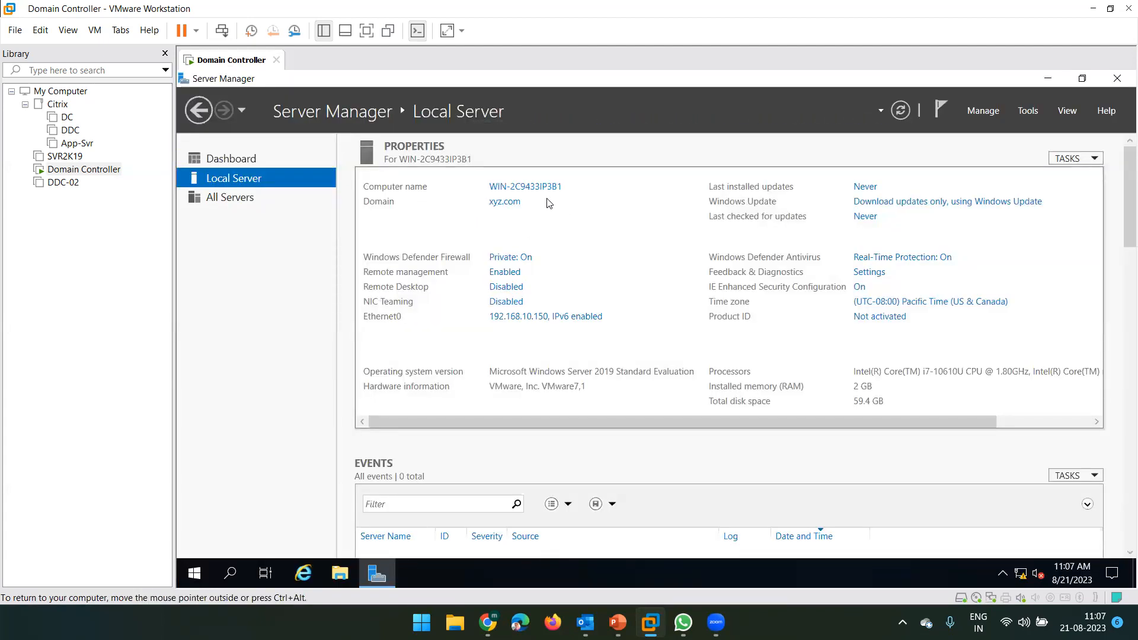
left_click(1030, 113)
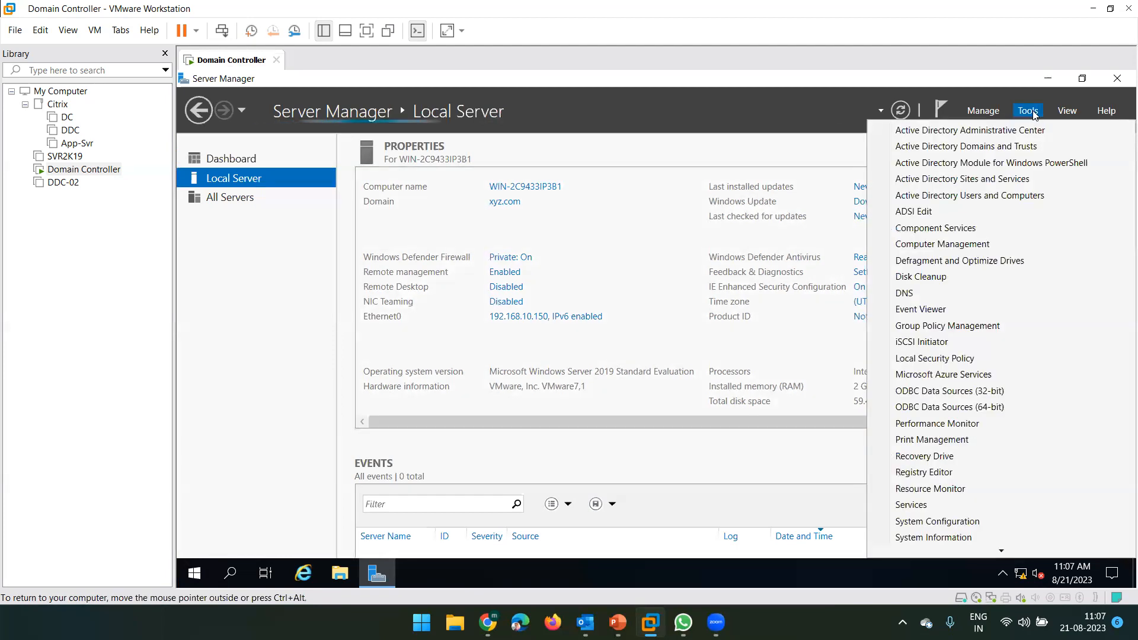
- Launch Active Directory Users and Computers maximized and expand xyz.com to view Users
left_click(985, 195)
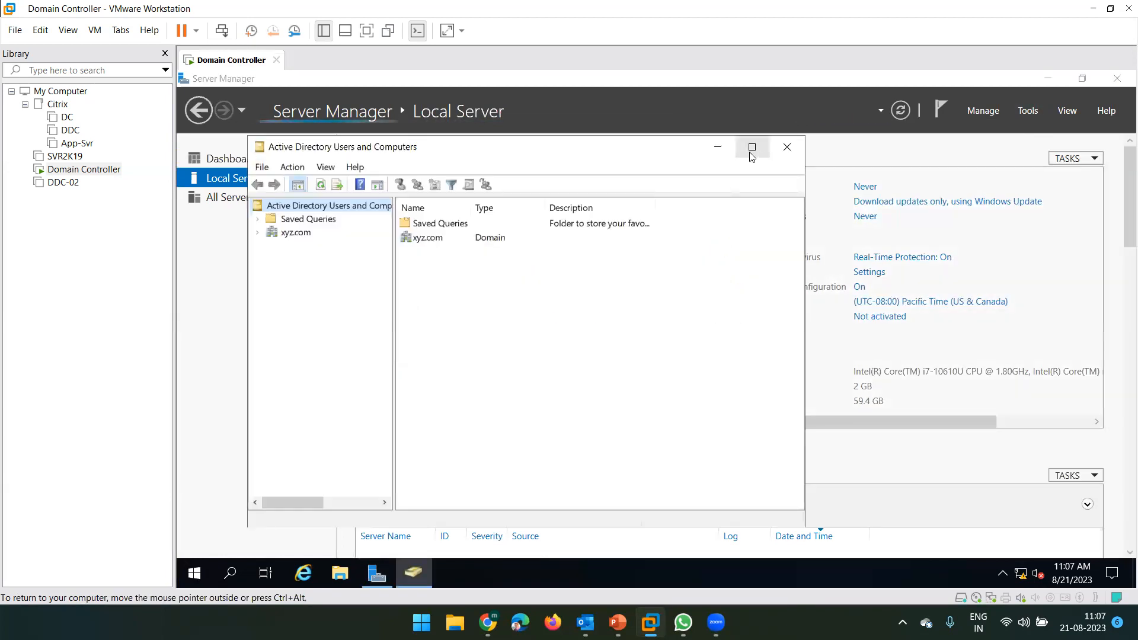
left_click(751, 155)
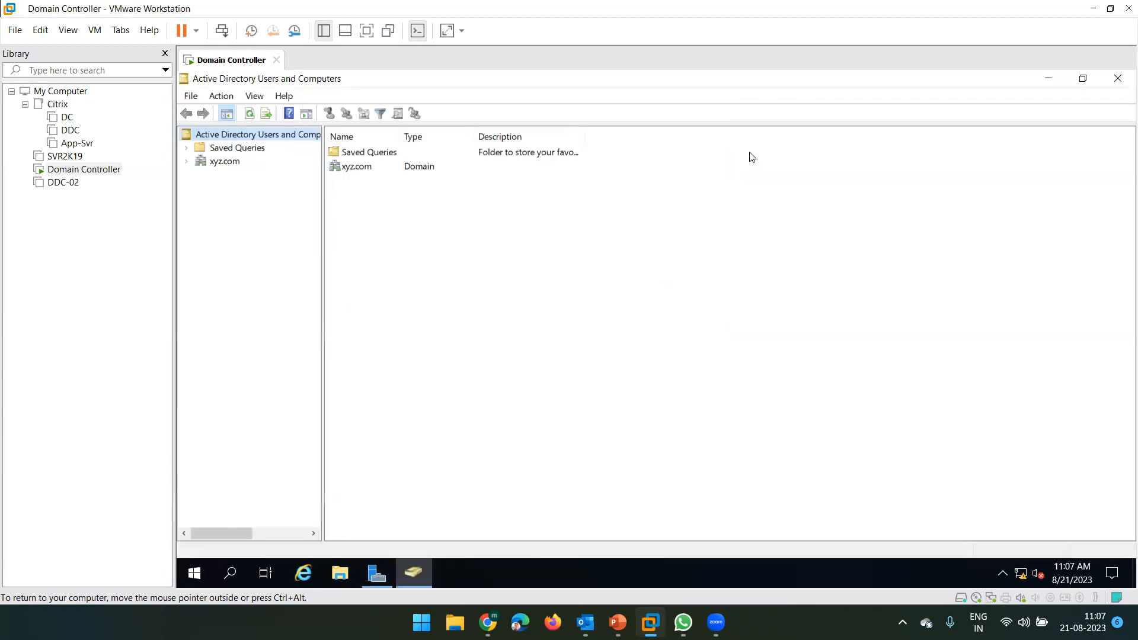
left_click(187, 162)
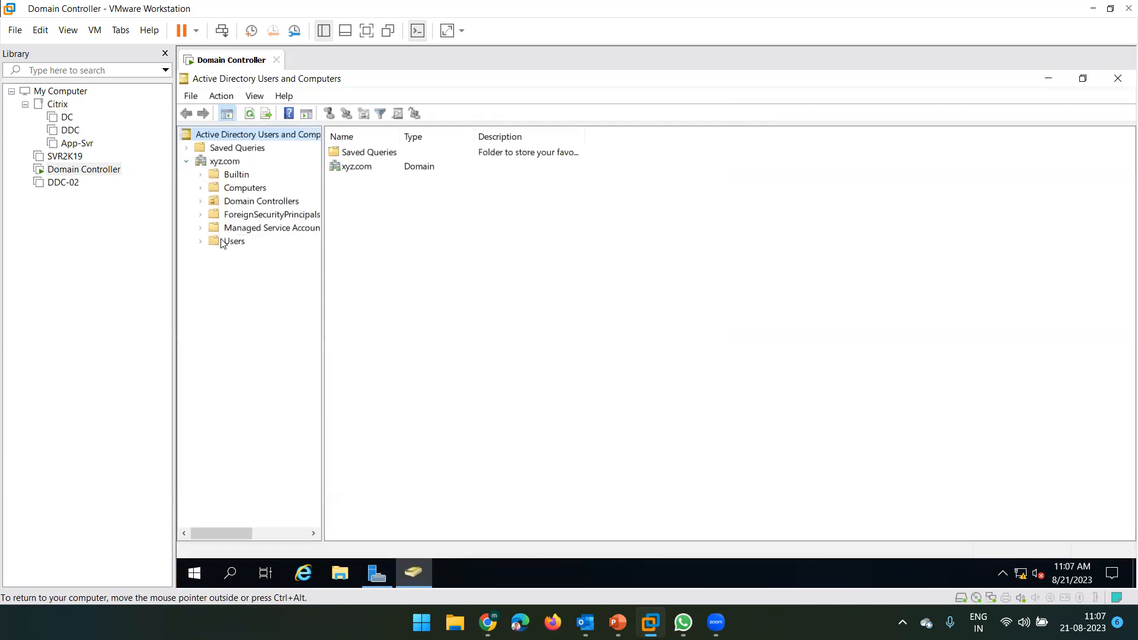
left_click(223, 243)
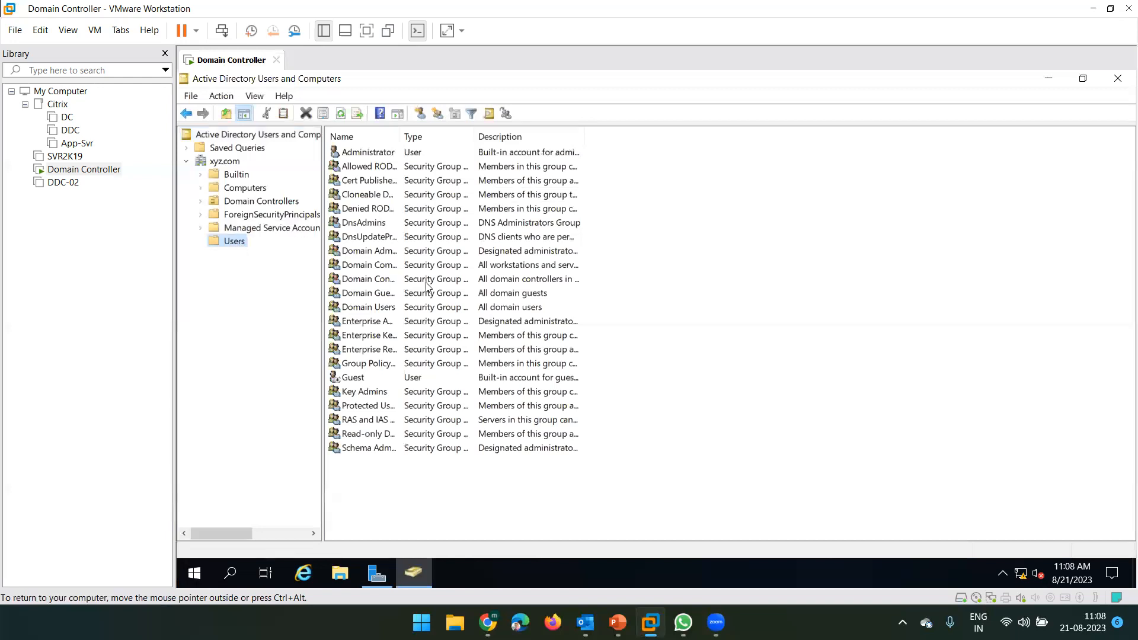
- Switch between Users and the domain's top-level containers, then bring up the xyz.com context menu
left_click(220, 164)
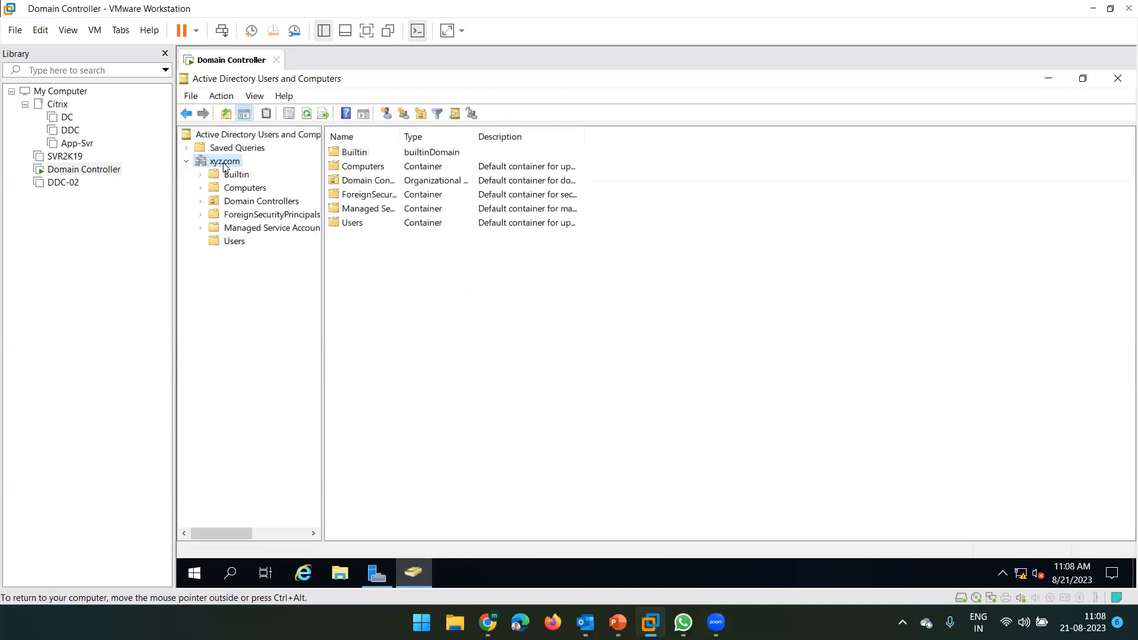
left_click(232, 242)
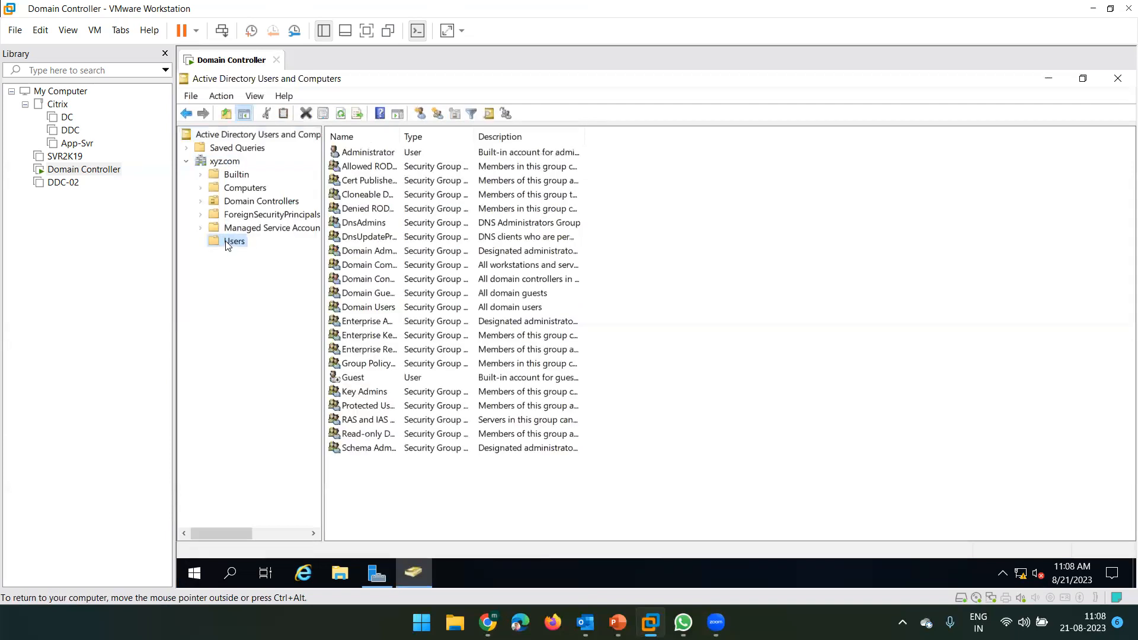
left_click(226, 165)
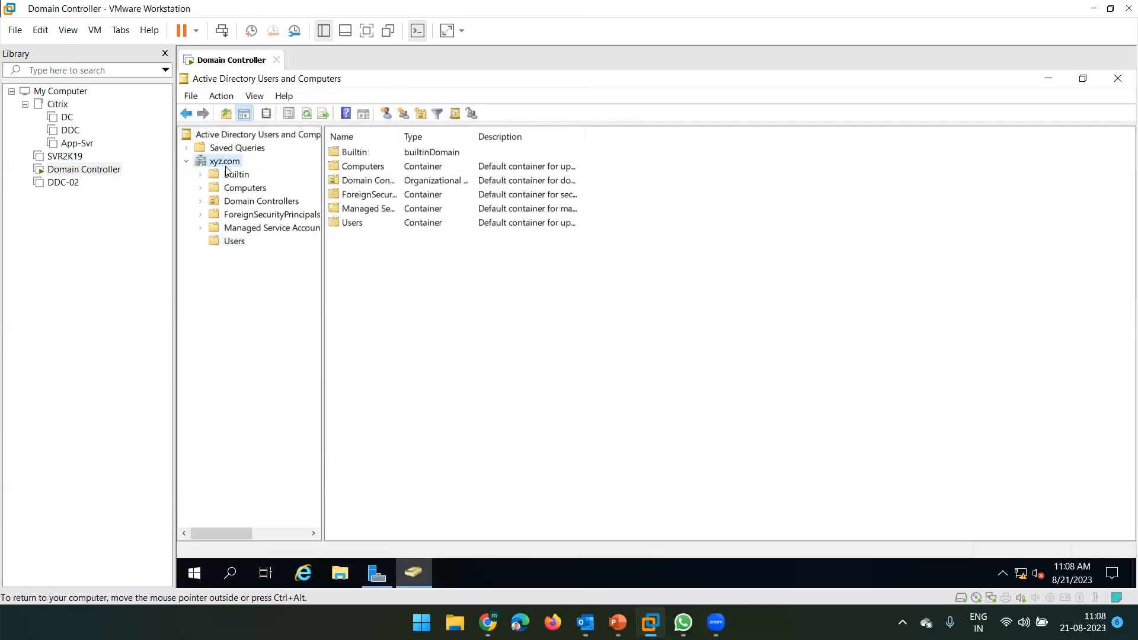
right_click(227, 170)
key("Escape")
right_click(223, 163)
- Start a new organizational unit under xyz.com and enter the name India-User
mouse_move(299, 283)
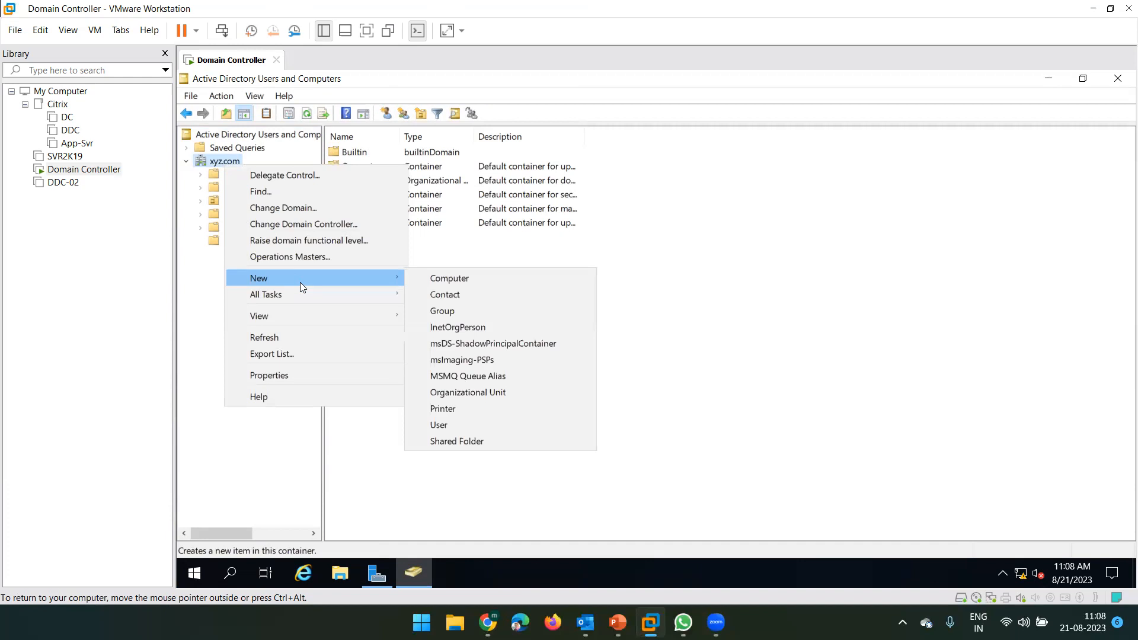
left_click(488, 393)
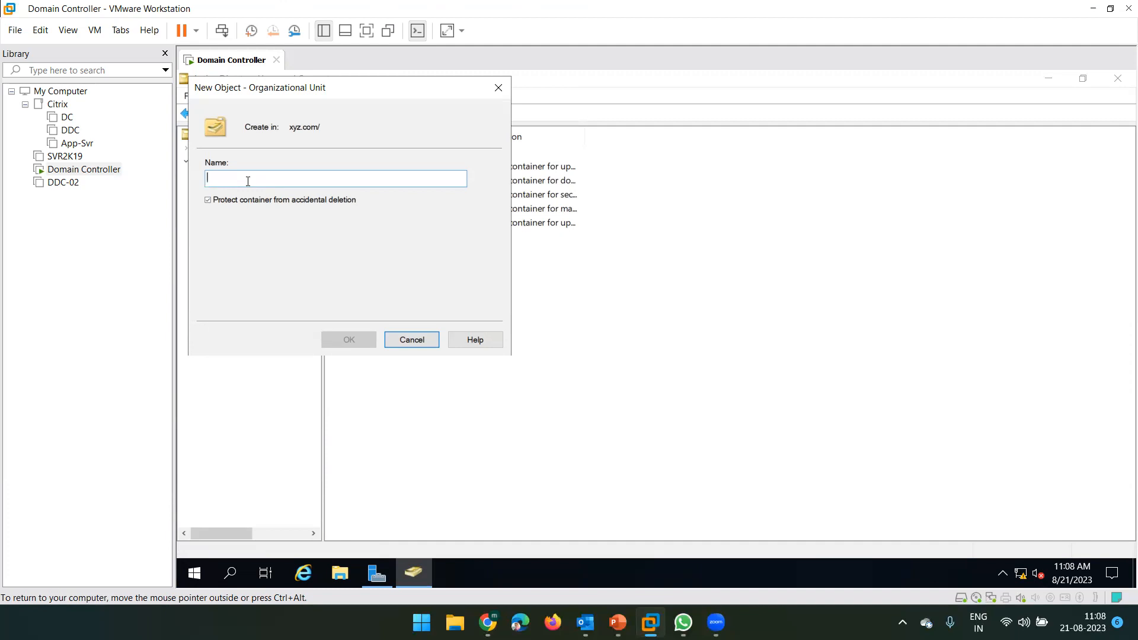
type("India")
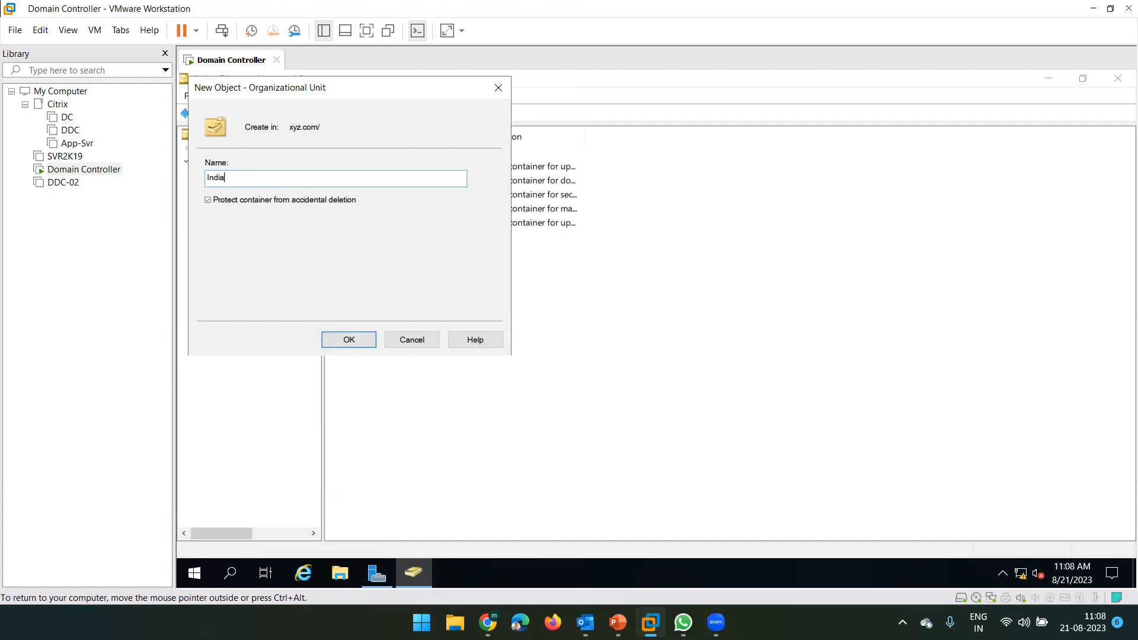
type("-User")
- Create the India-User OU, then bring up the New menu inside its empty contents pane
left_click(349, 341)
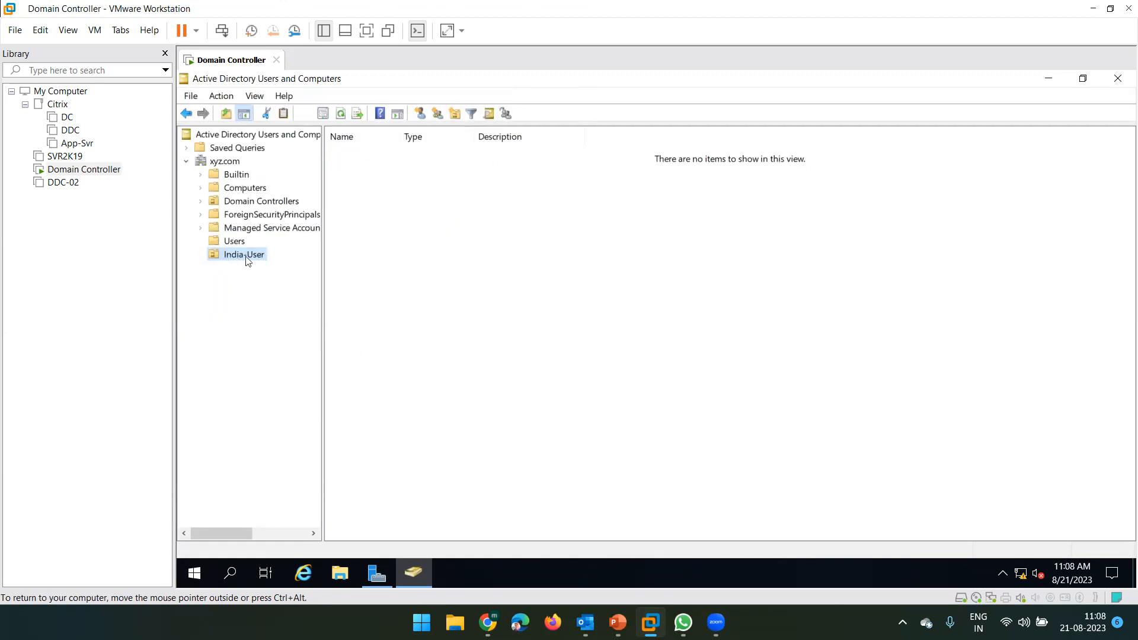
left_click(404, 259)
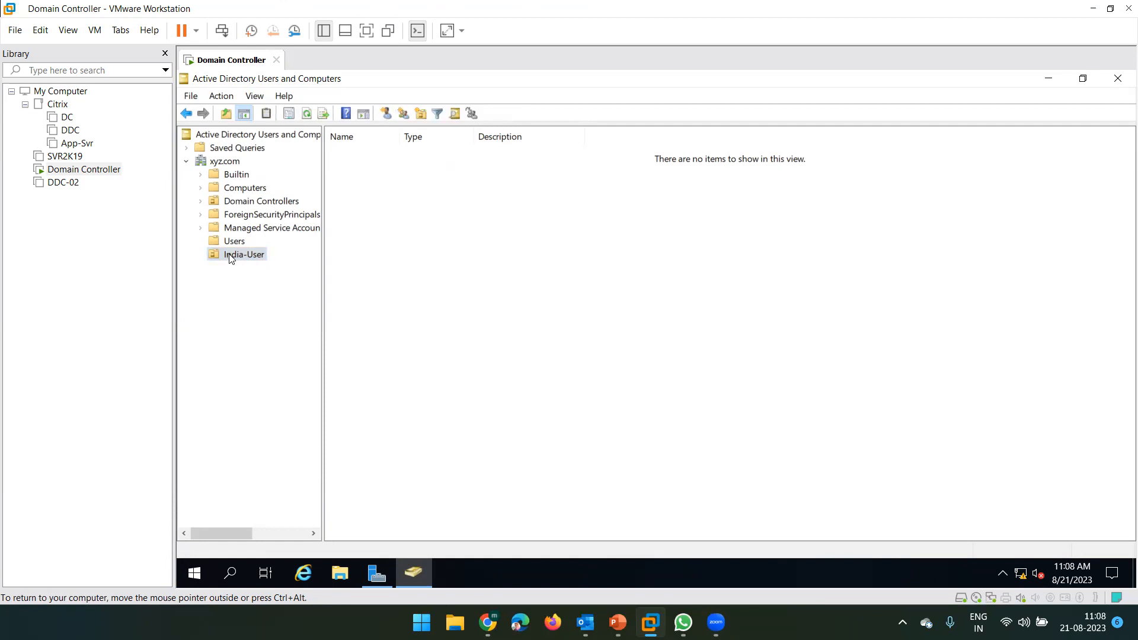
right_click(402, 220)
mouse_move(443, 282)
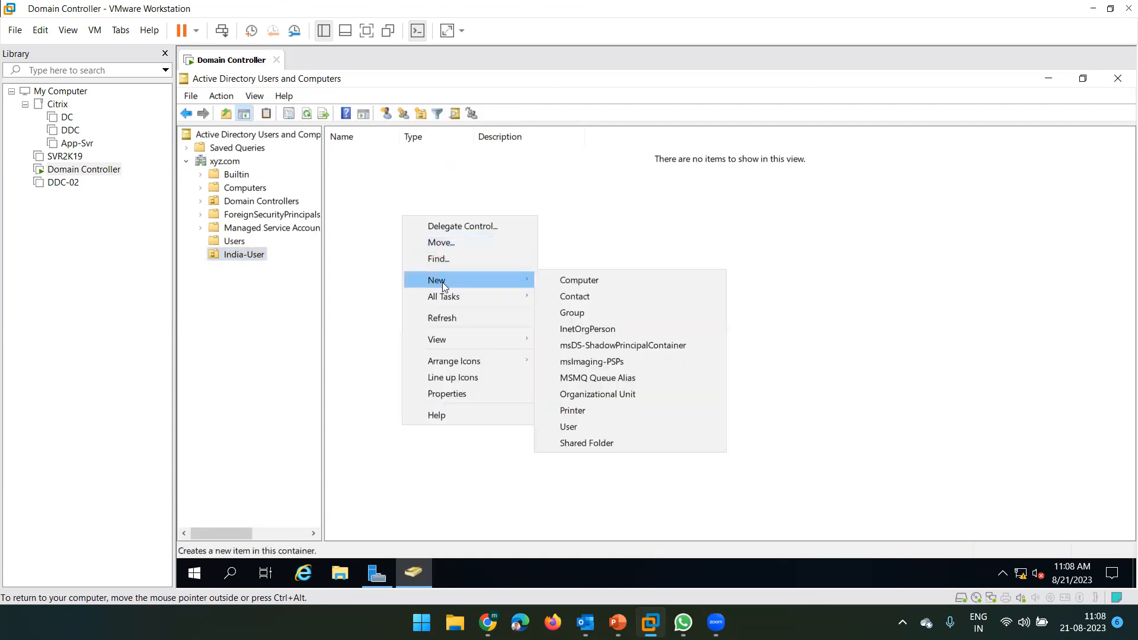
- Create a new user object in India-User, entering the user's first name, last name and logon name
left_click(574, 426)
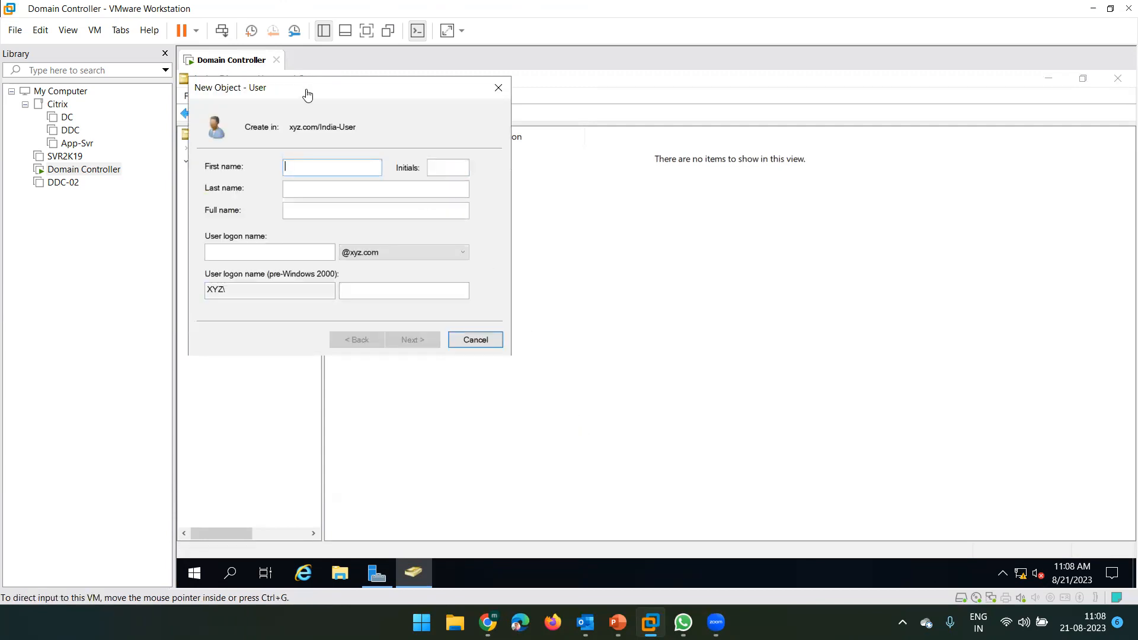
left_click_drag(358, 89, 523, 152)
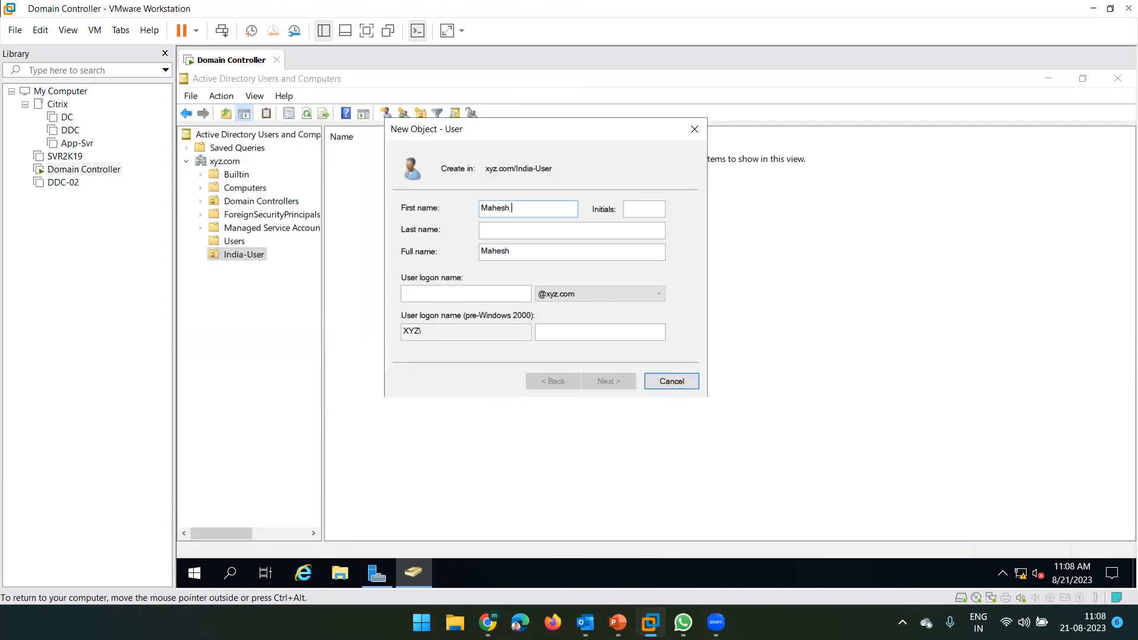
key("Tab")
left_click(464, 292)
type("ms185426")
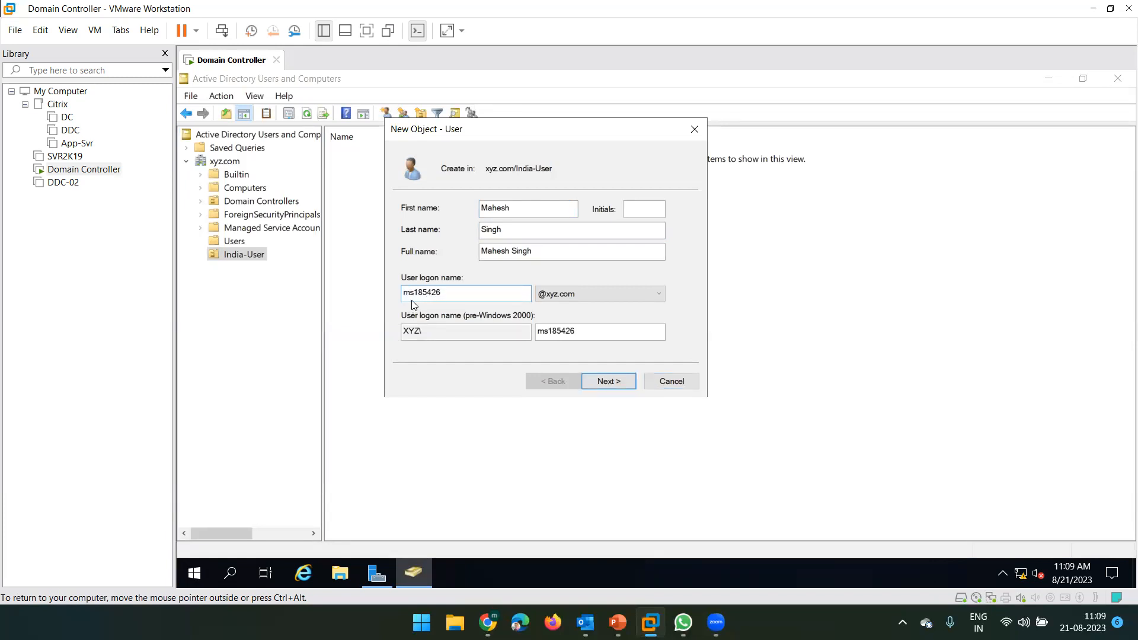
left_click_drag(459, 292, 402, 292)
left_click(452, 290)
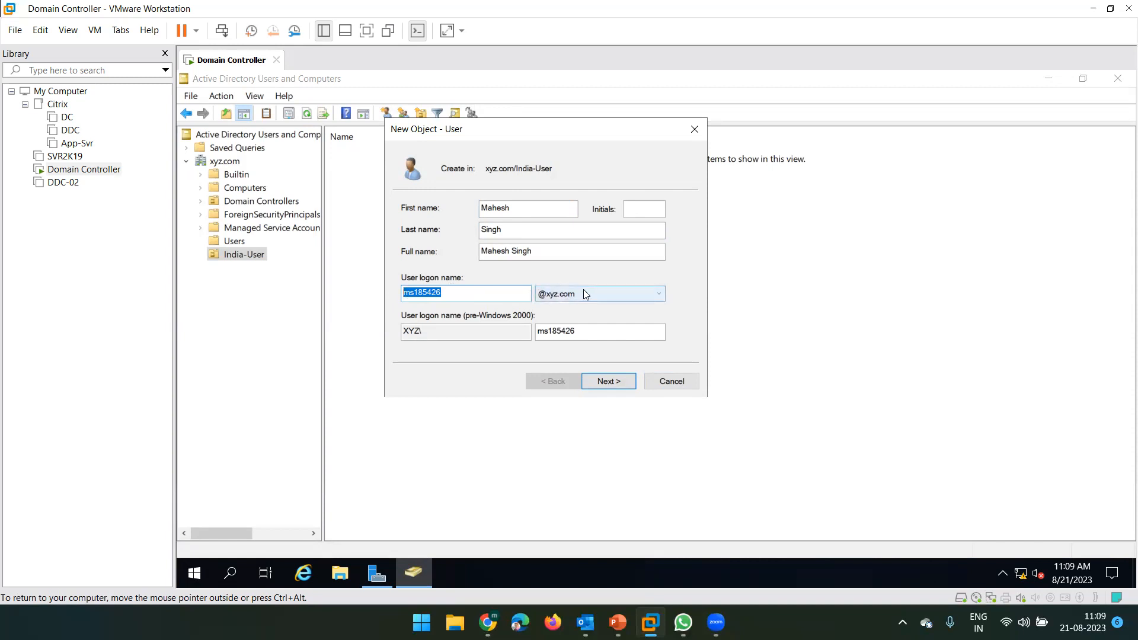
left_click(492, 294)
- Enter and confirm the new user's password and untick 'User must change password at next logon'
left_click(609, 381)
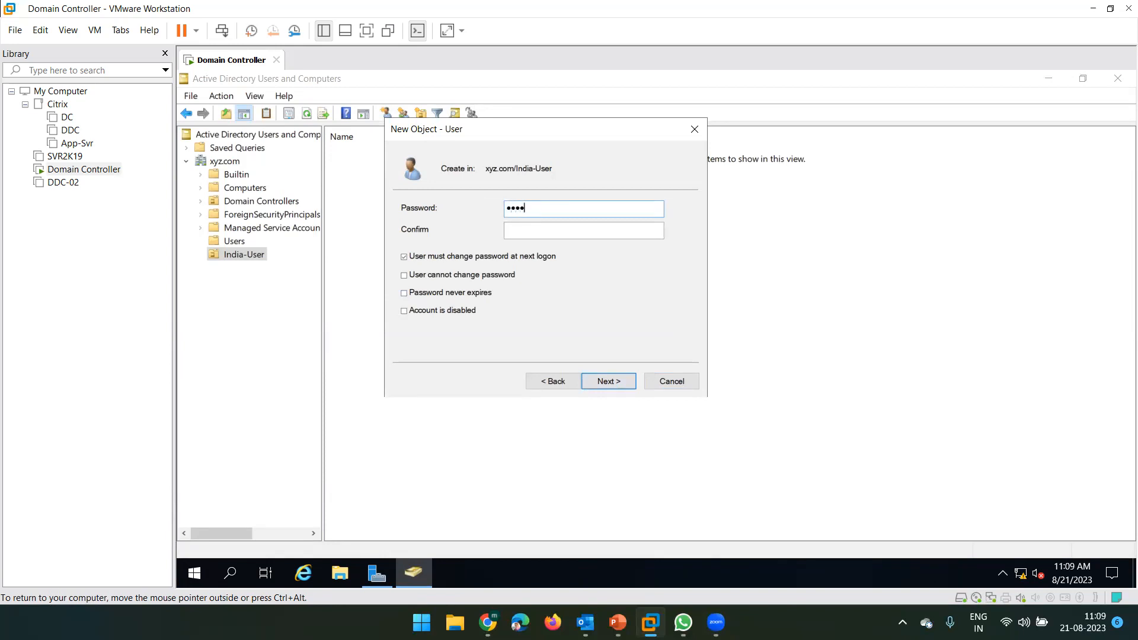
key("Tab")
type("••••••••")
left_click_drag(570, 229, 495, 225)
left_click_drag(560, 208, 479, 239)
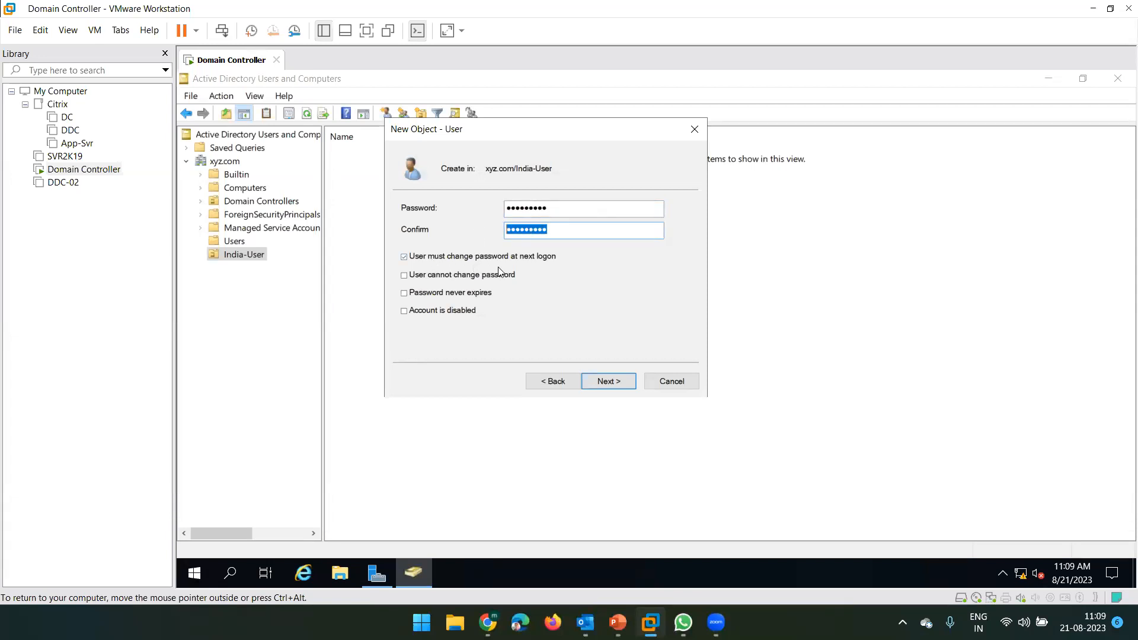
left_click(425, 257)
- Tick 'Password never expires' and finish the wizard to create the user account
left_click(422, 295)
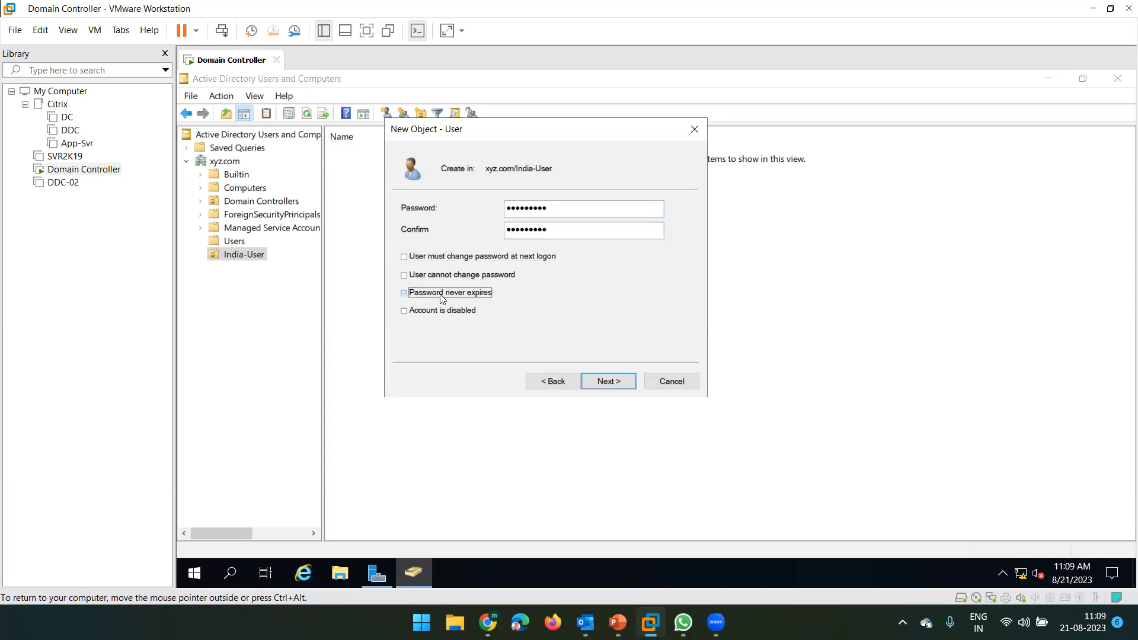
left_click(604, 384)
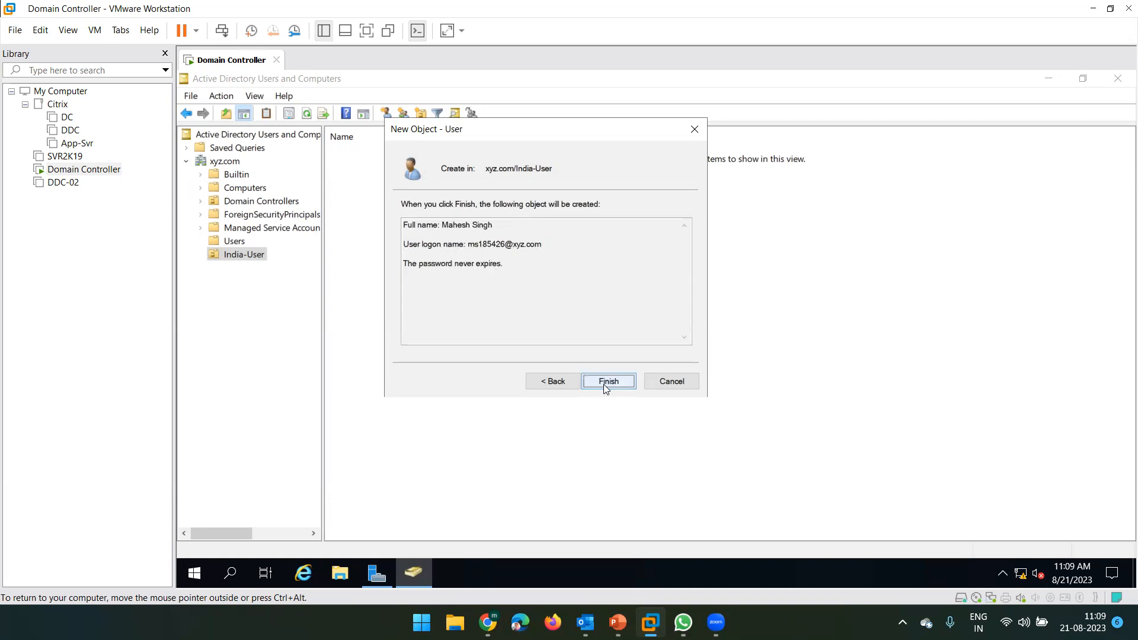
left_click(604, 384)
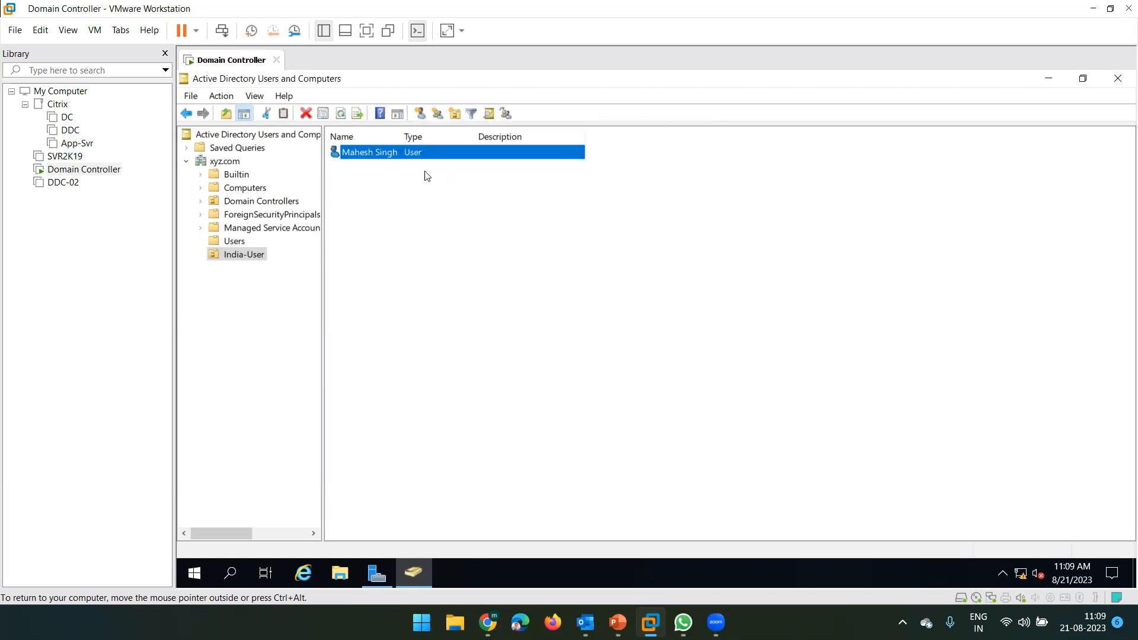
- Open the new user's properties and view its Domain Users membership on the Member Of tab
right_click(384, 160)
left_click(359, 155)
right_click(360, 155)
left_click(339, 232)
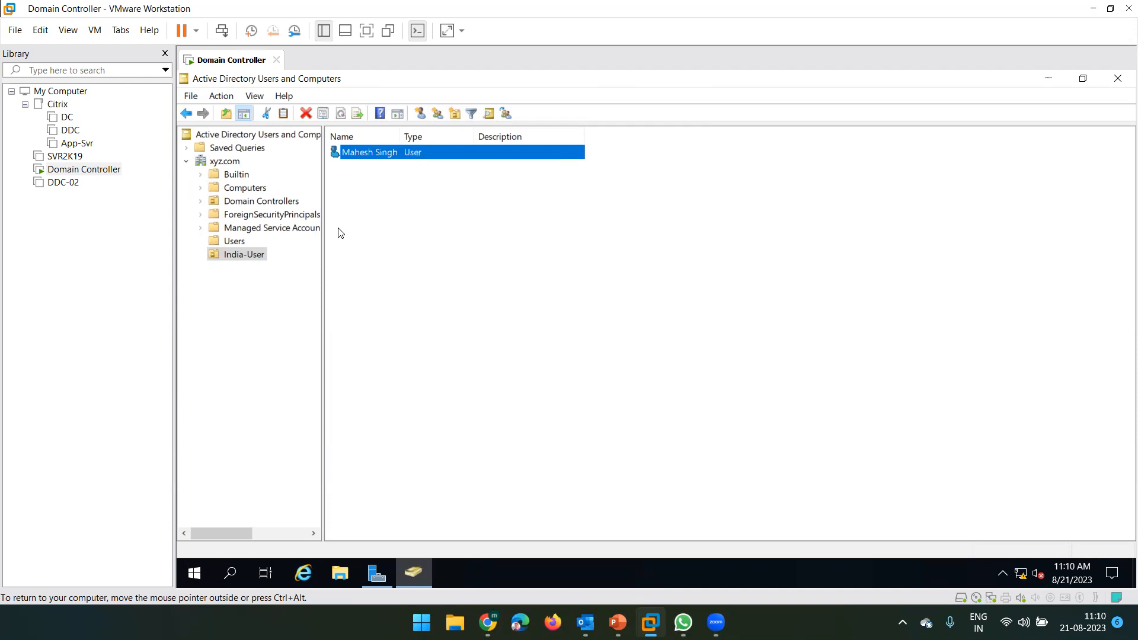
right_click(385, 153)
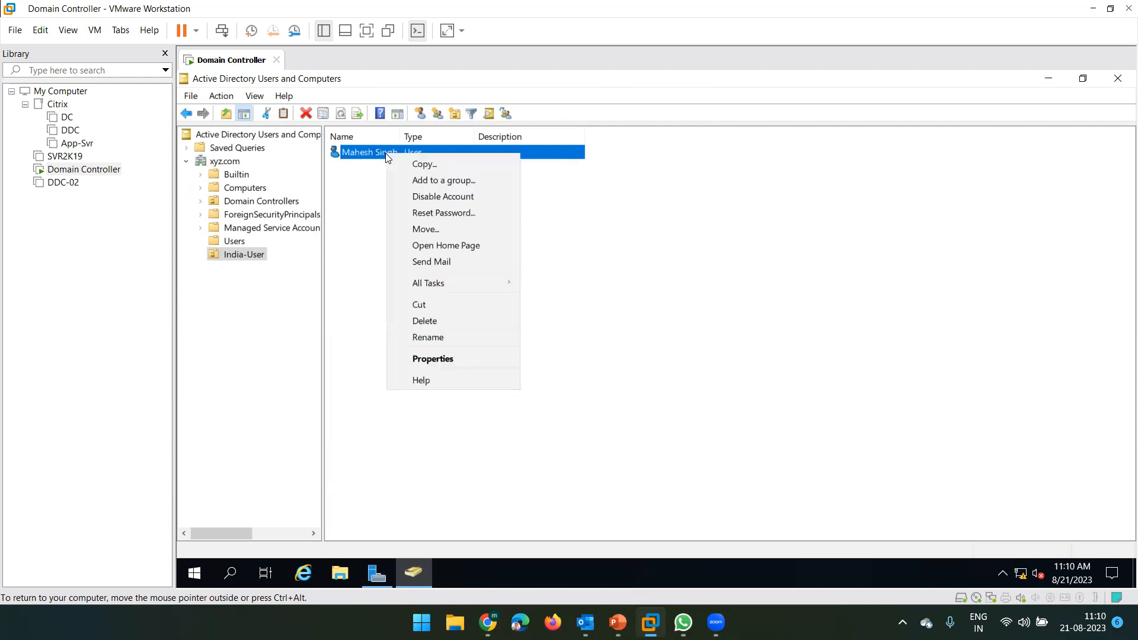
left_click(427, 358)
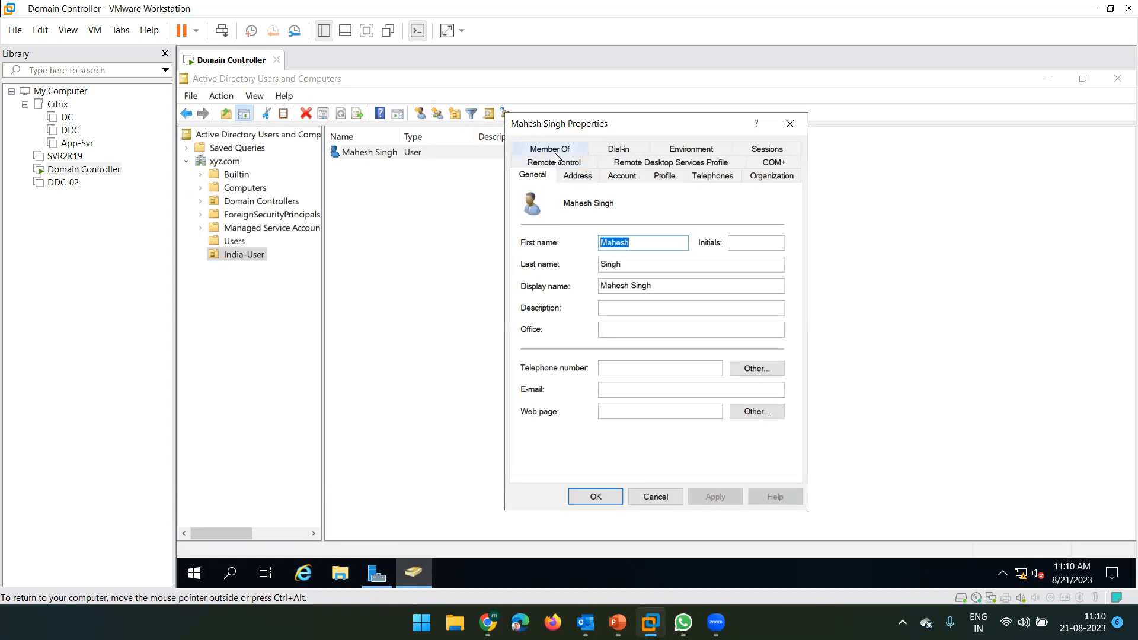
left_click(557, 153)
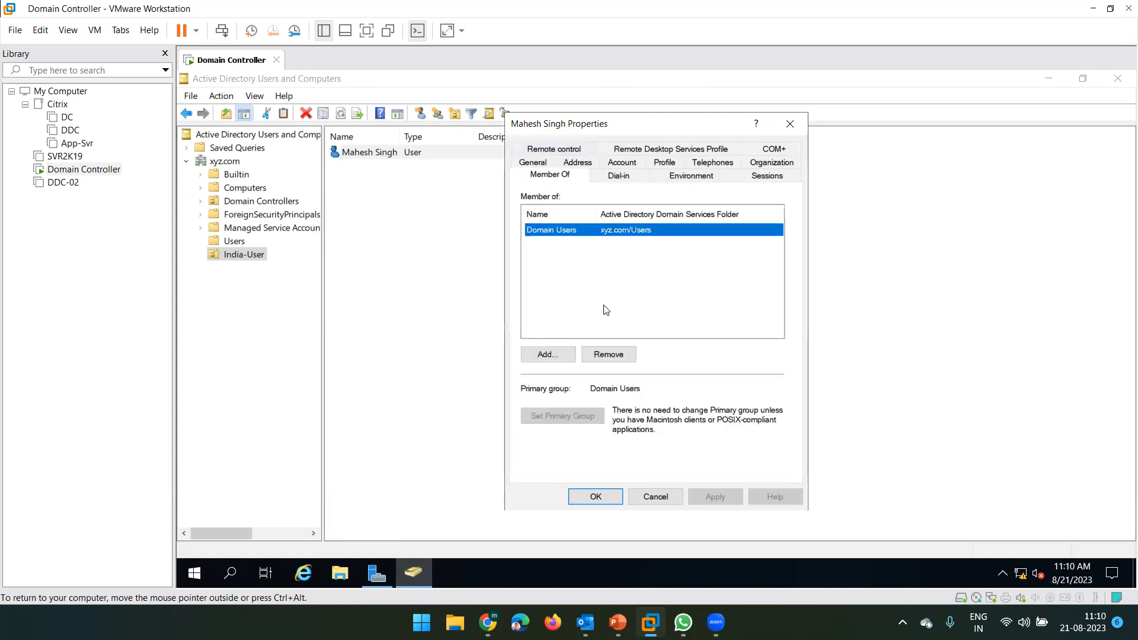
left_click(553, 268)
left_click(553, 229)
- Add the user to the Administrators group via Advanced > Find Now, then apply and close
left_click(549, 355)
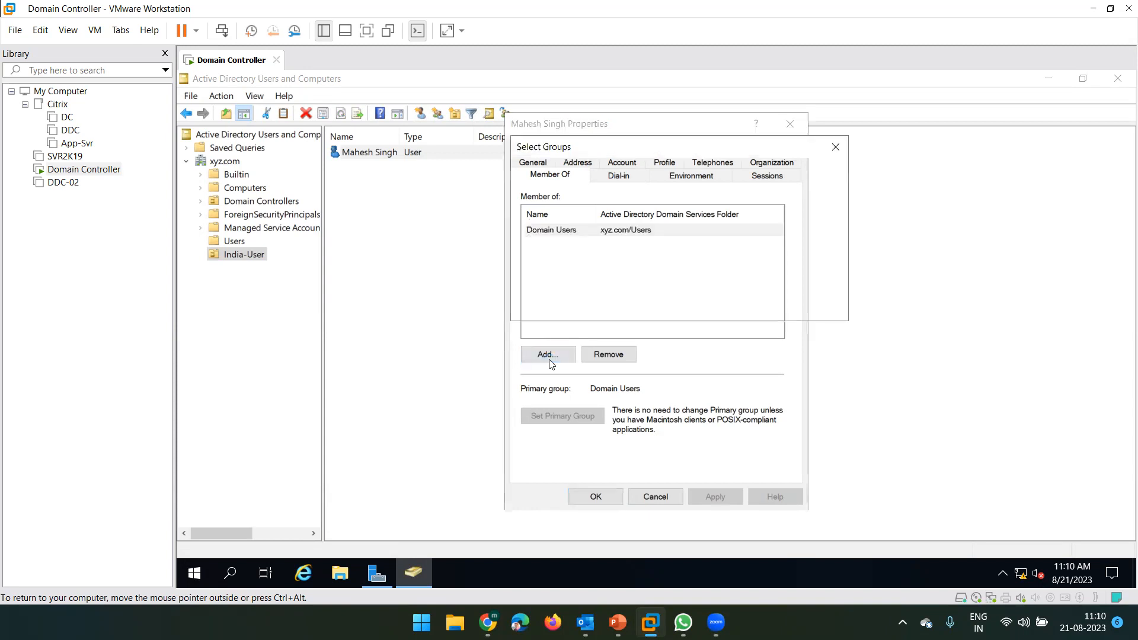
left_click(546, 305)
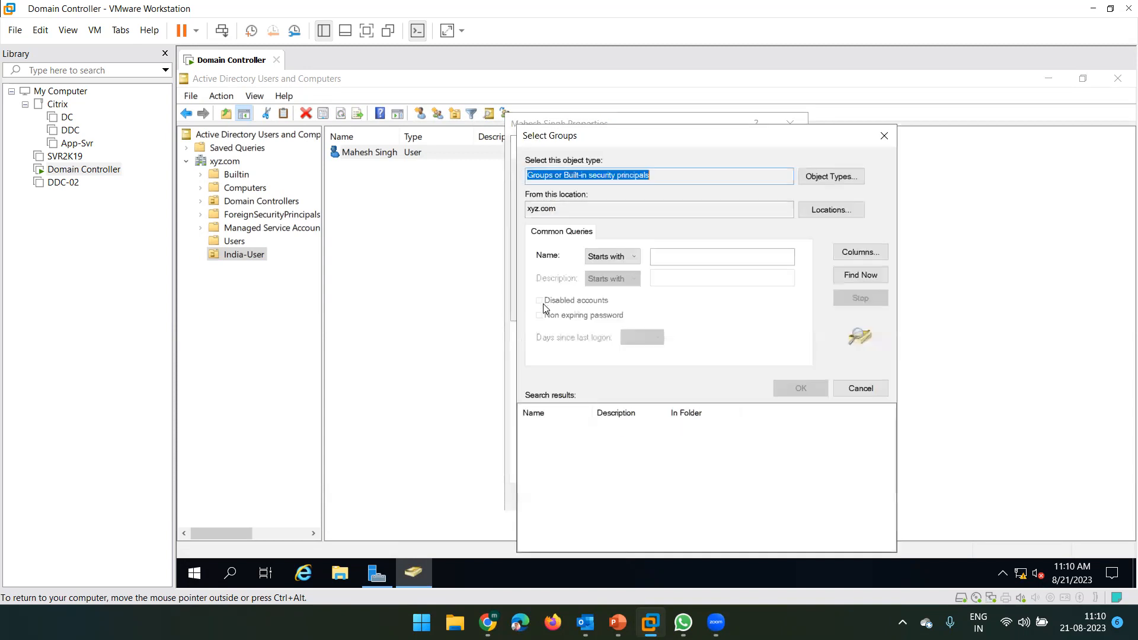
left_click(869, 279)
left_click_drag(649, 141, 609, 99)
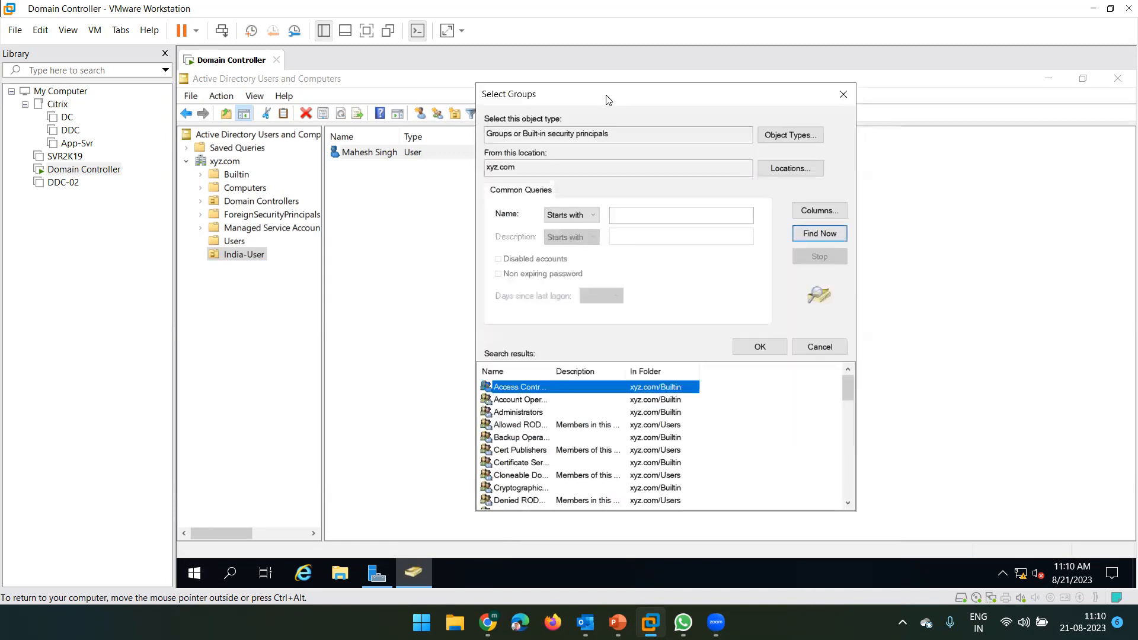
left_click(519, 414)
double_click(536, 411)
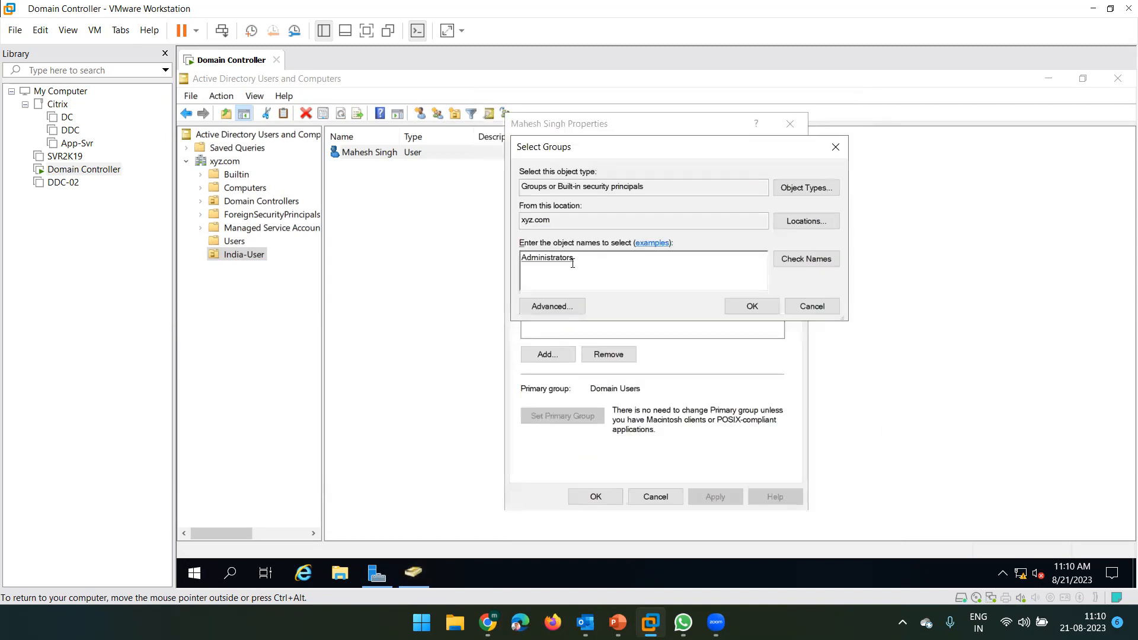
left_click(751, 304)
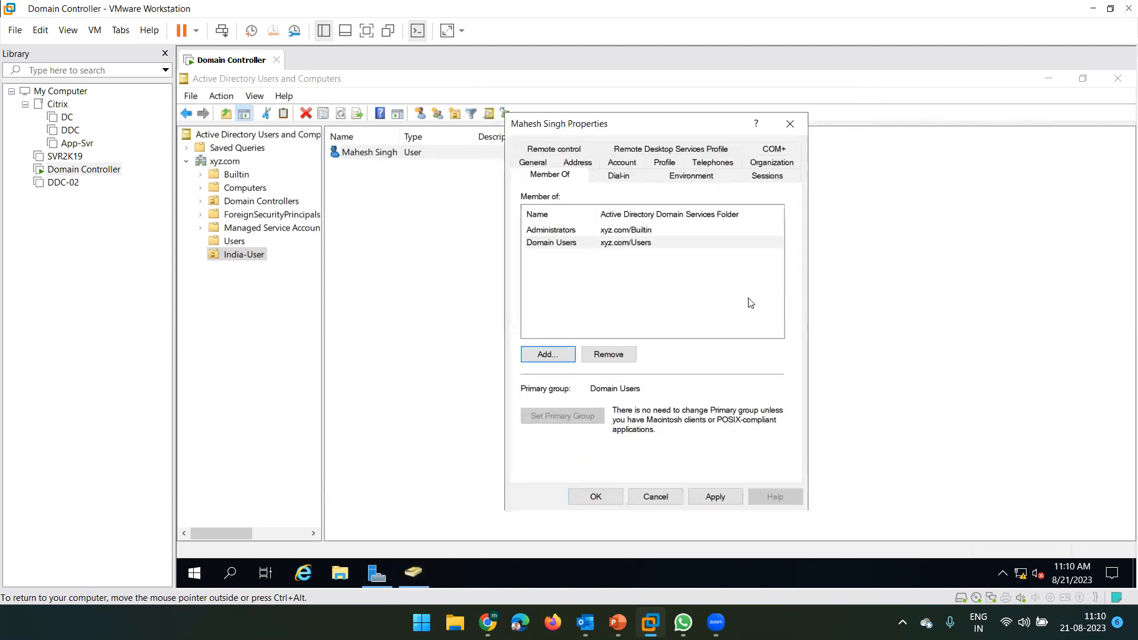
left_click(555, 232)
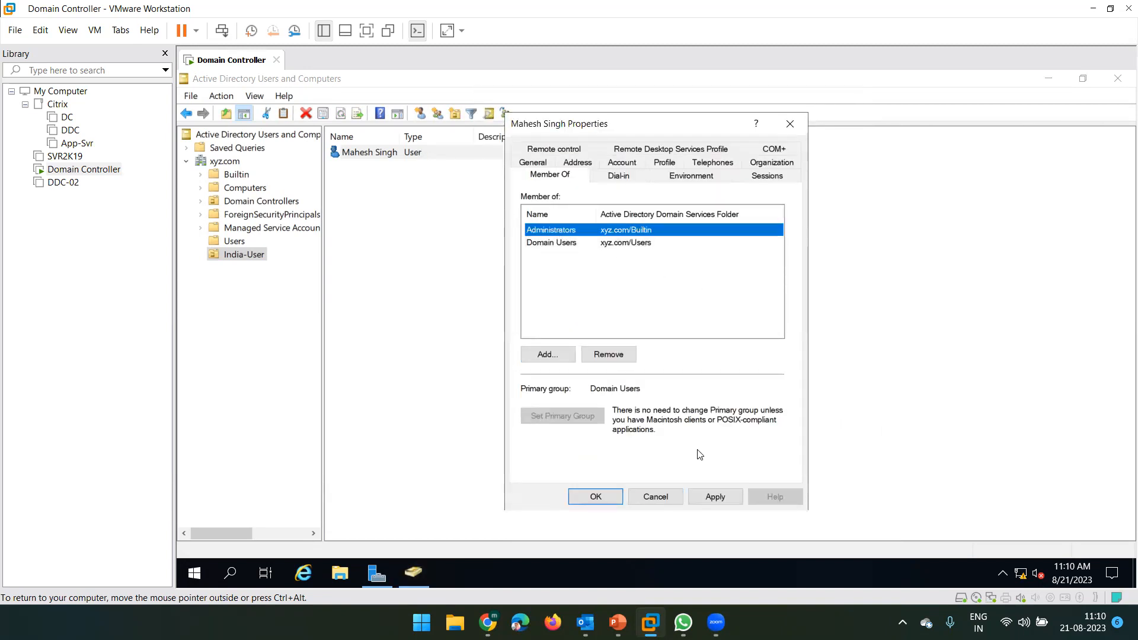
left_click(717, 497)
left_click(595, 497)
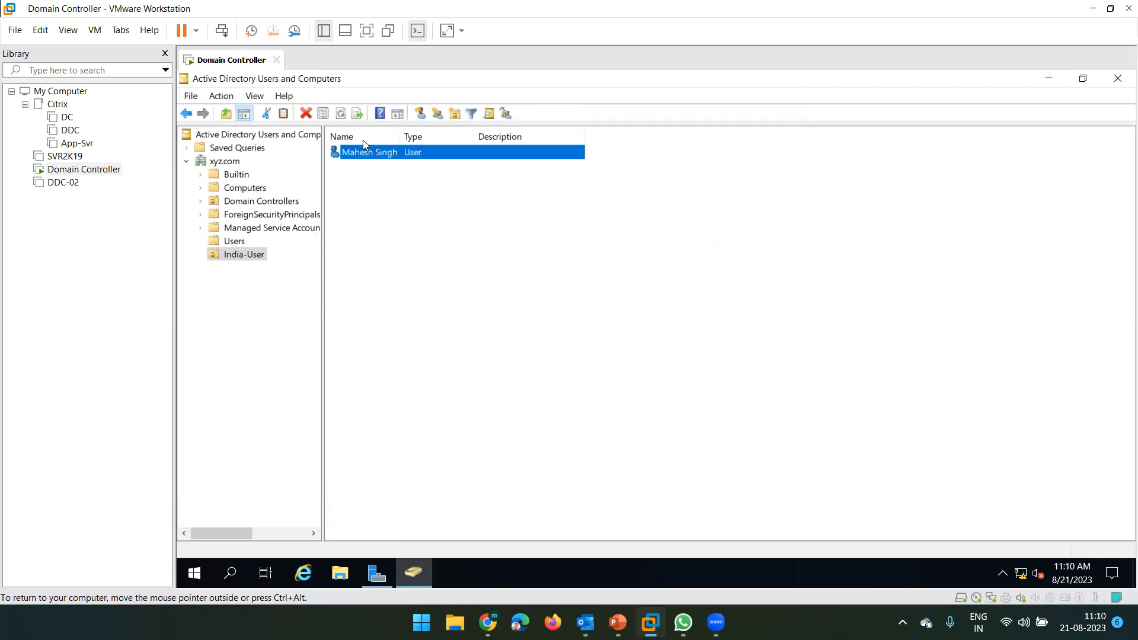
- Sign out of the administrator session from the Start menu's account options
left_click(195, 574)
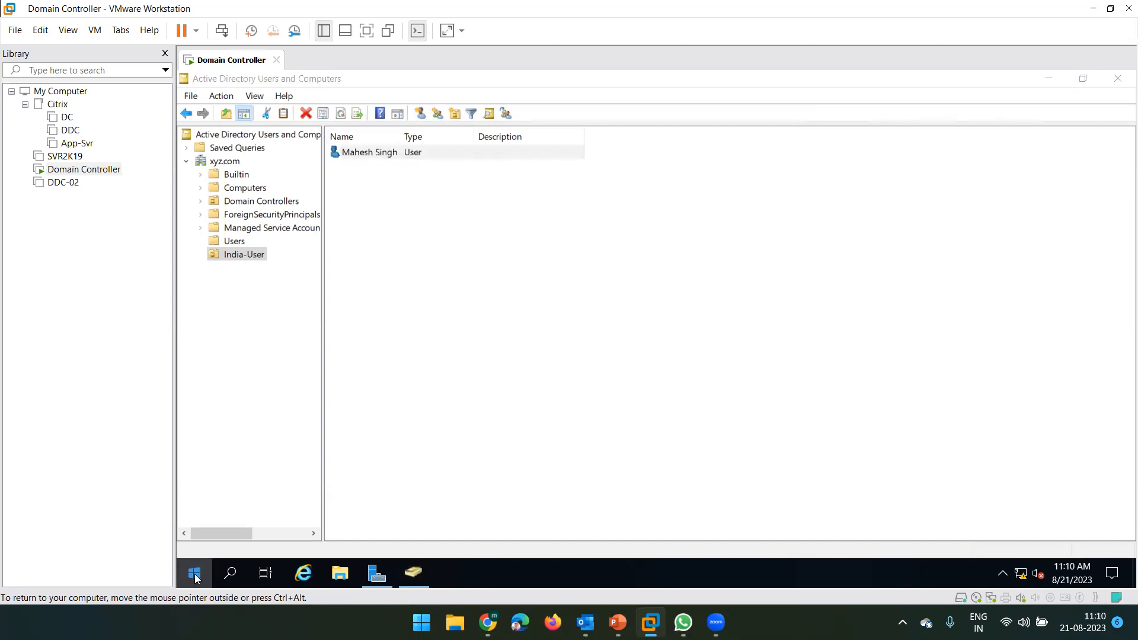
left_click(202, 400)
left_click(228, 363)
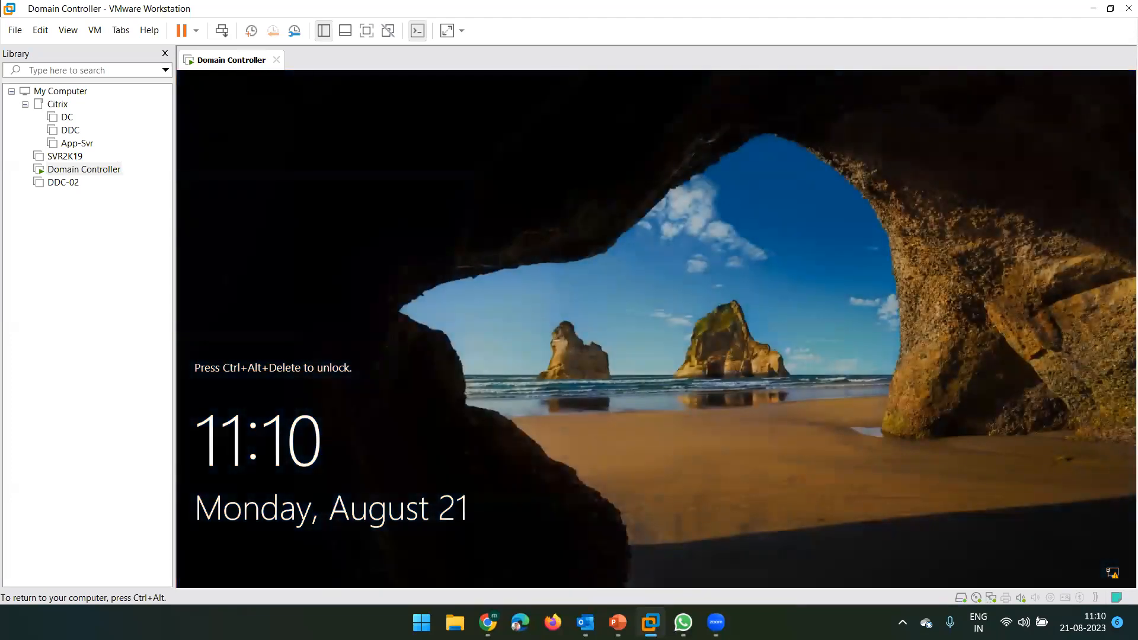
- Sign in as Other user with the new account's logon name and password
left_click(222, 30)
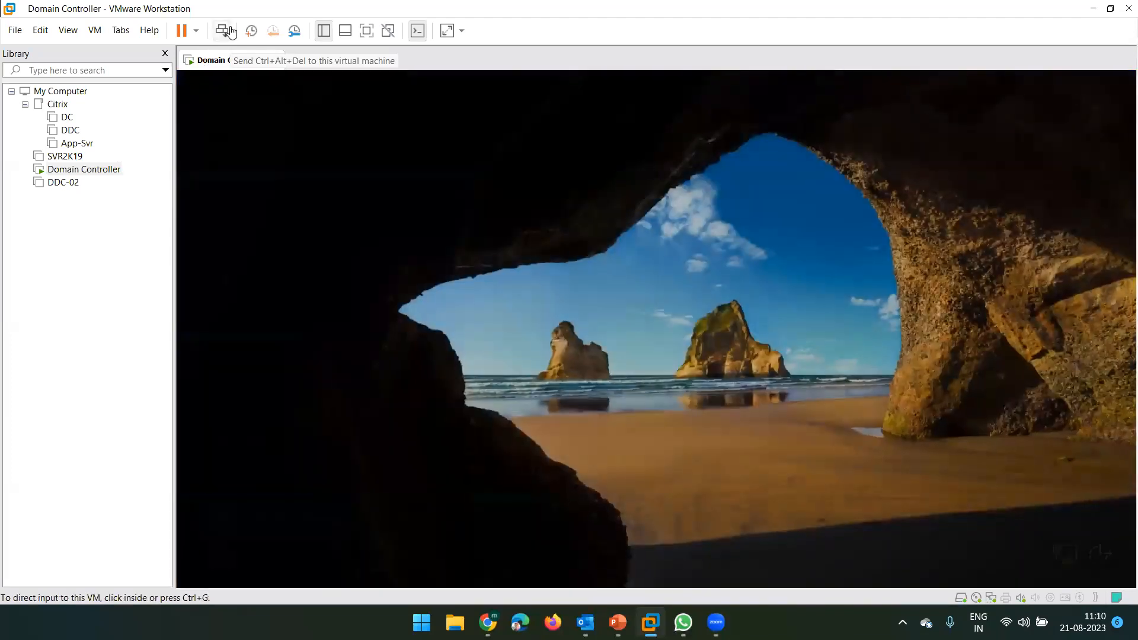
left_click(280, 556)
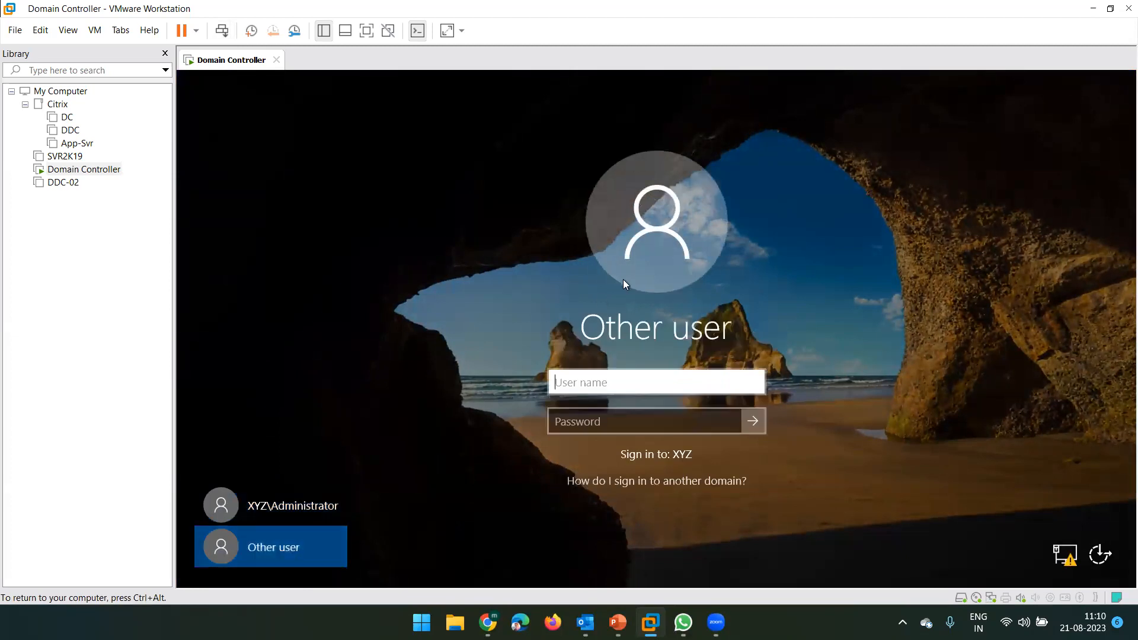
type("m")
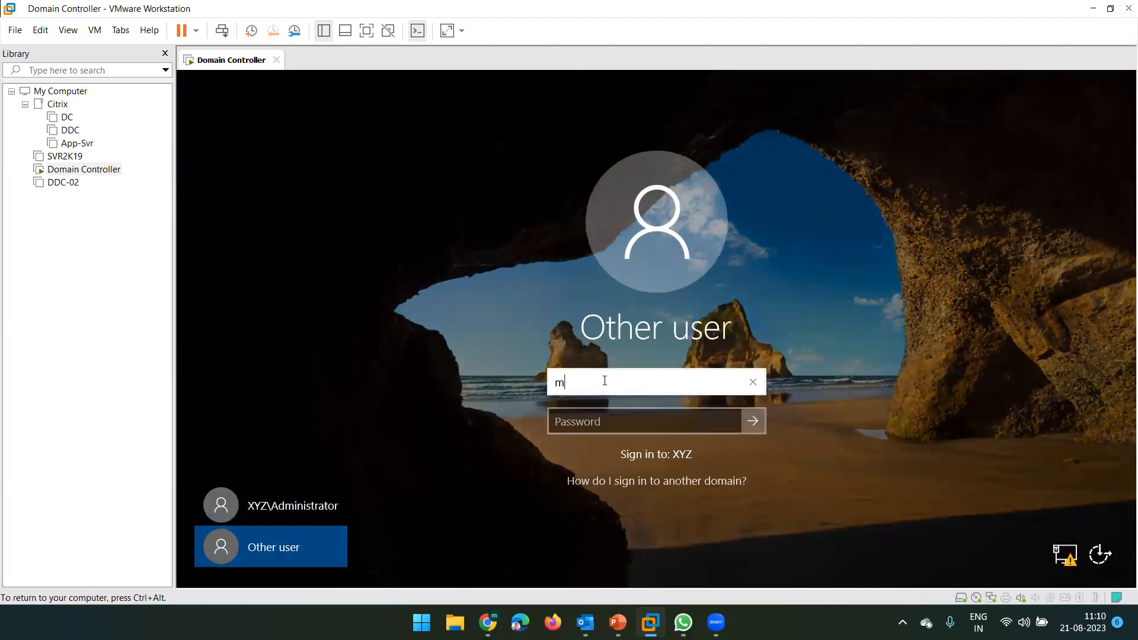
type("s185426")
key("Tab")
type("••••••")
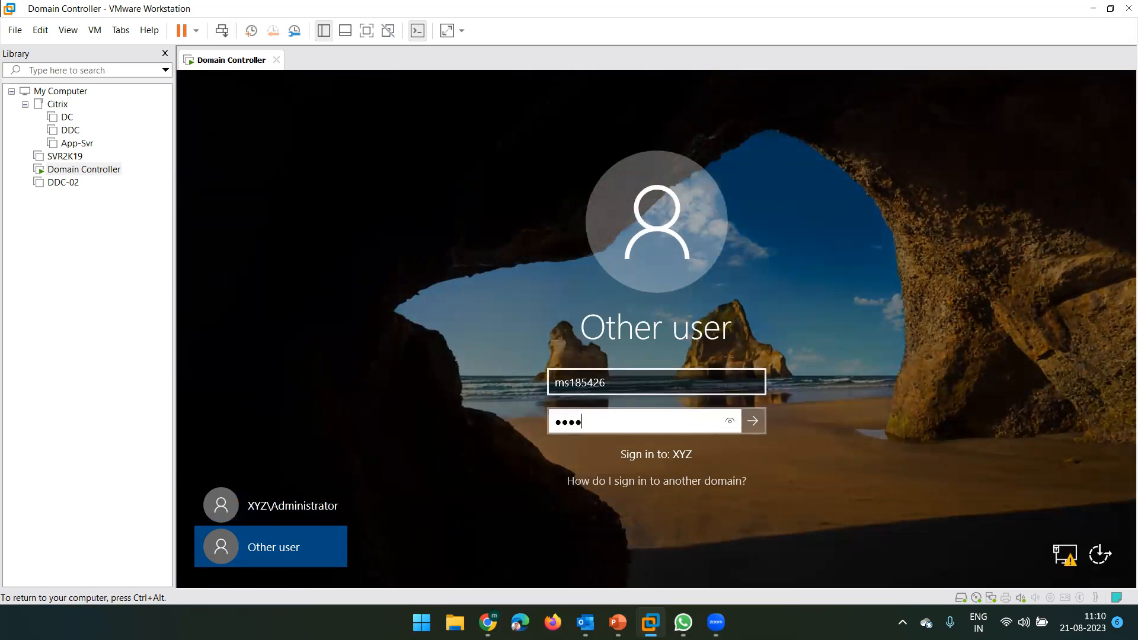
type("•••")
key("Return")
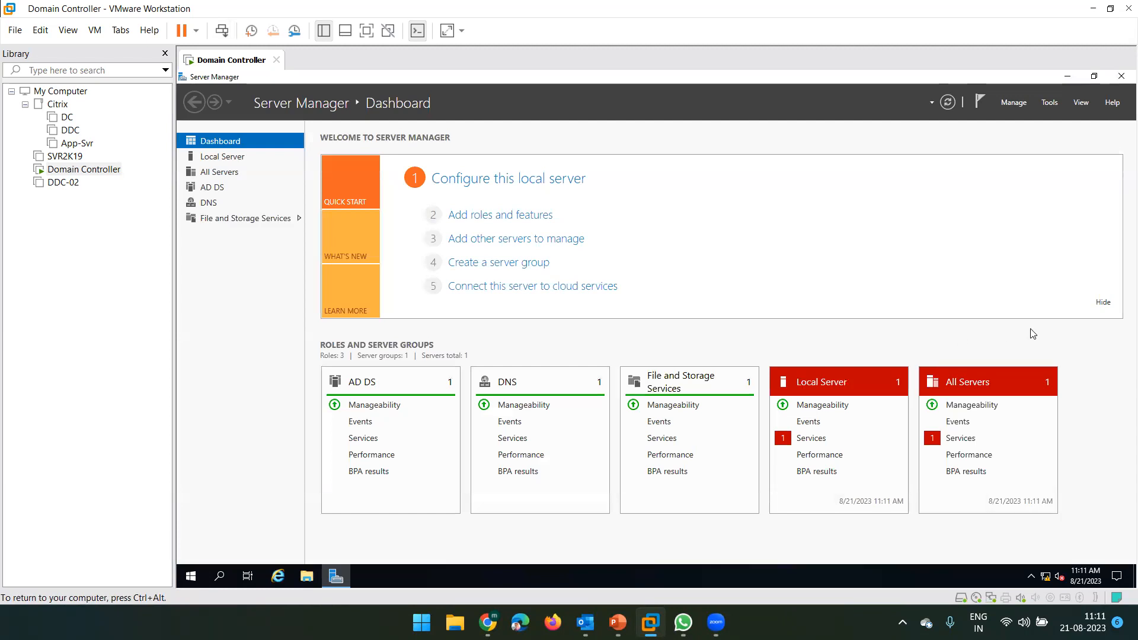
- Launch Active Directory Users and Computers from Server Manager's Tools menu, maximized
left_click(1049, 103)
left_click(1007, 170)
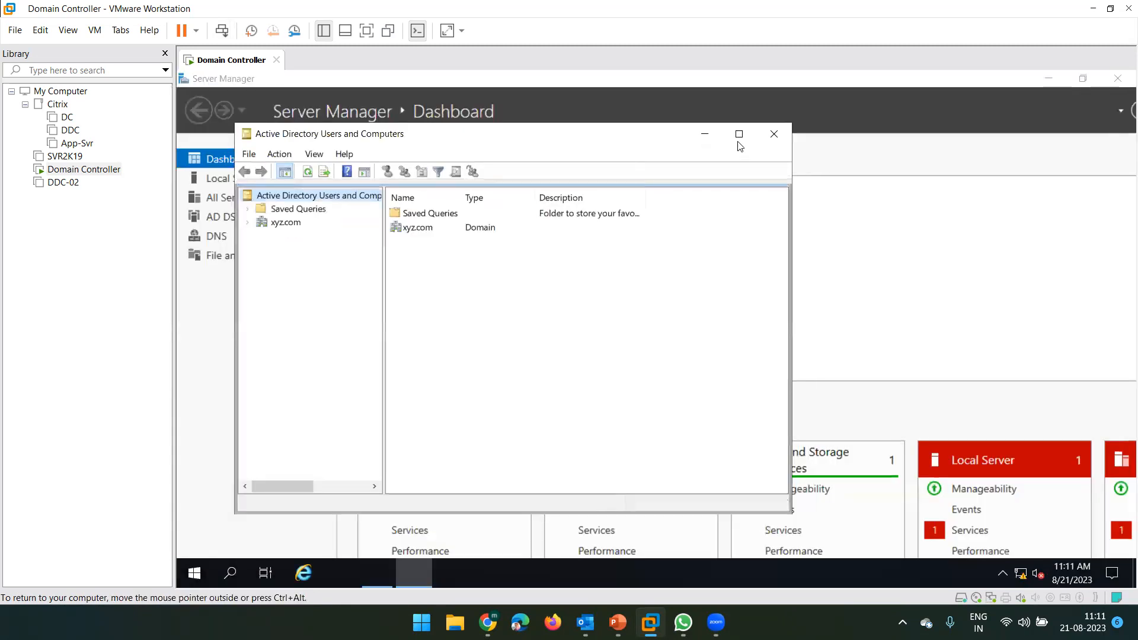
left_click(740, 136)
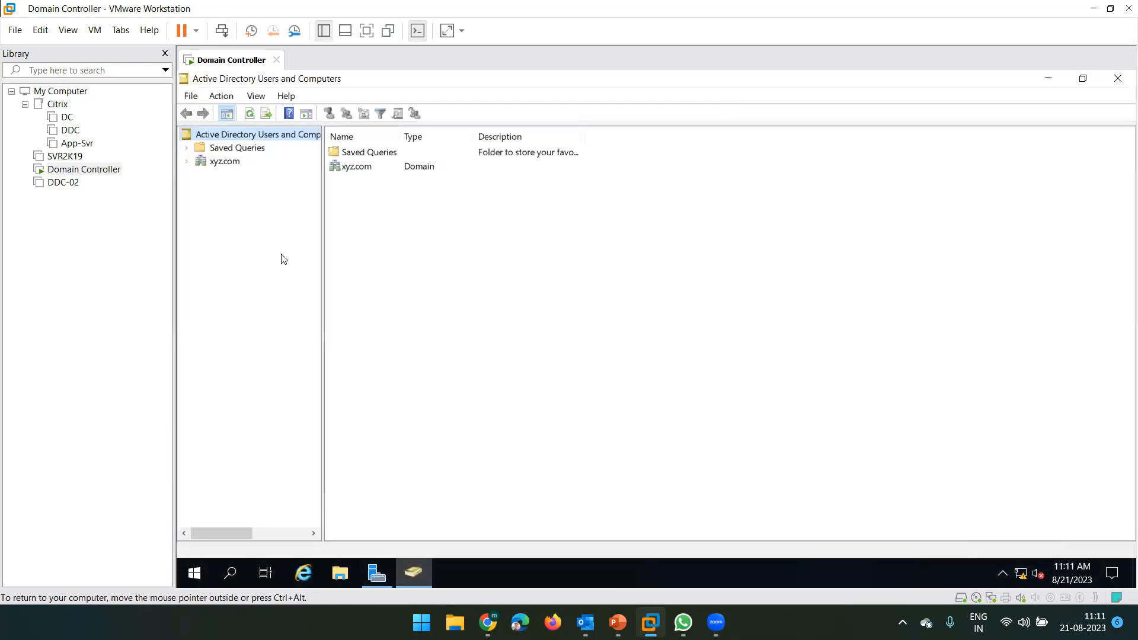
- Expand xyz.com, show the India-User OU's user account, and widen the Name column
left_click(187, 162)
left_click(240, 229)
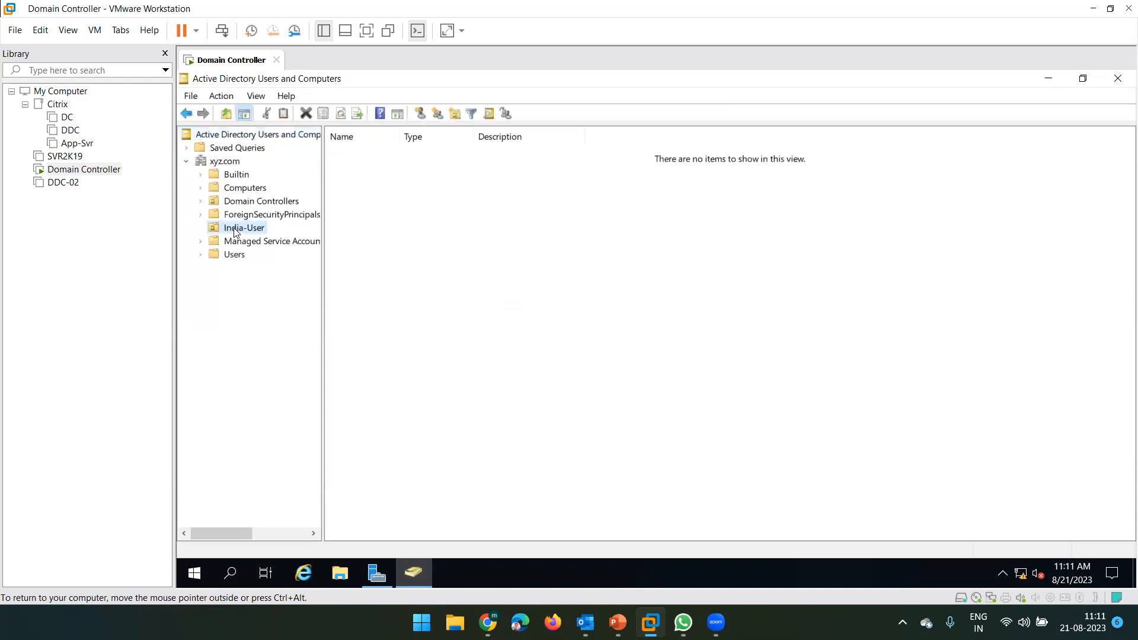
left_click(381, 153)
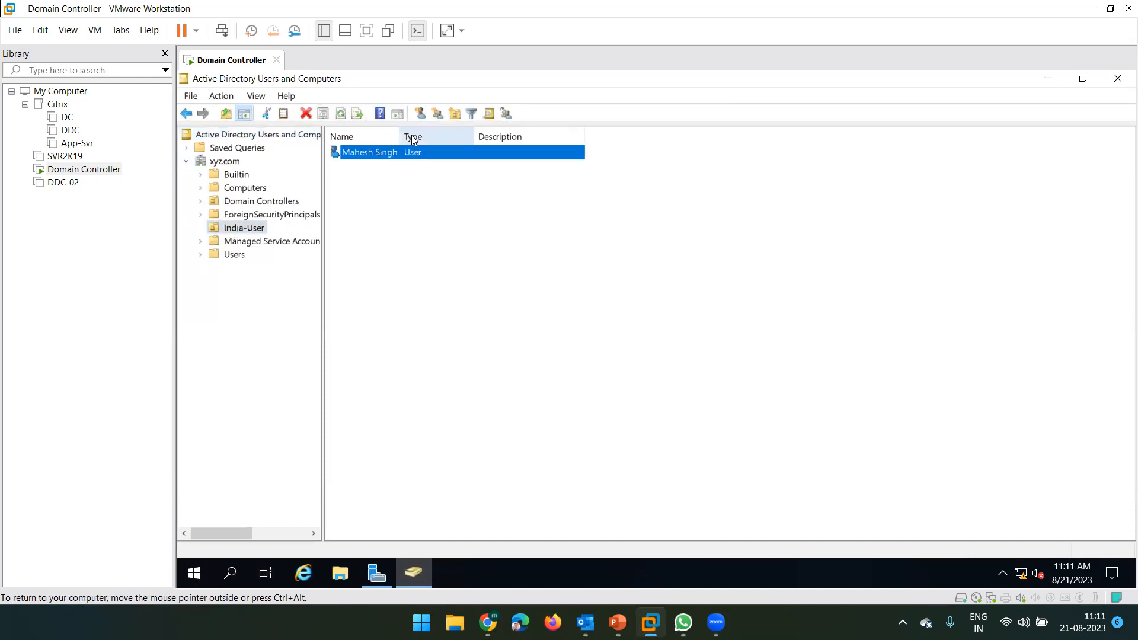
left_click_drag(401, 134, 491, 134)
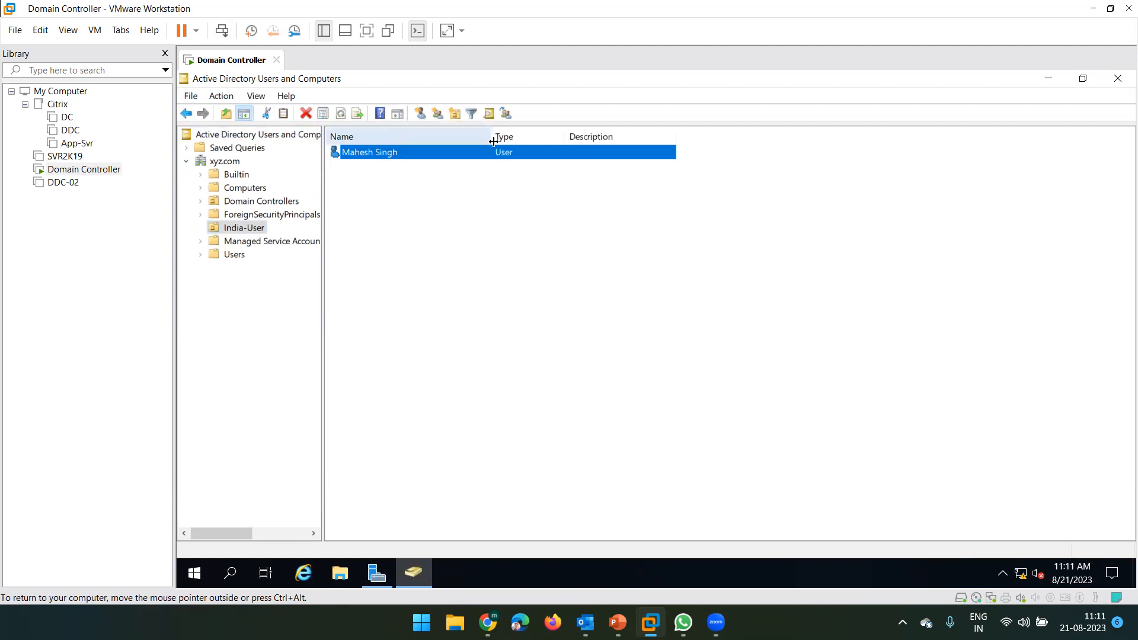
left_click(375, 156)
left_click(386, 222)
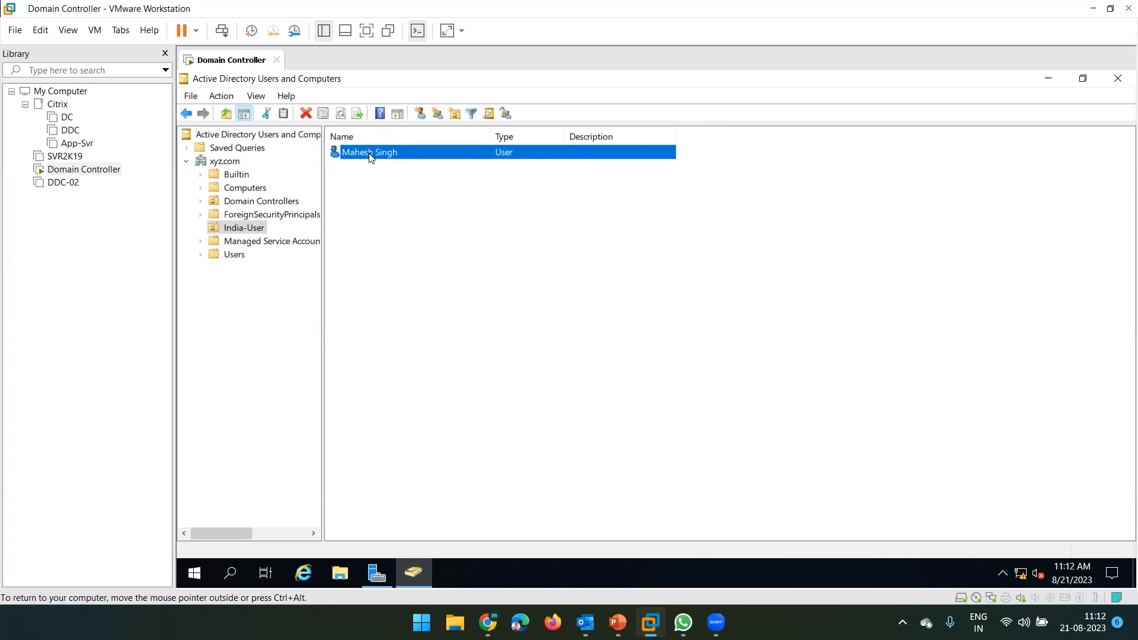
right_click(391, 153)
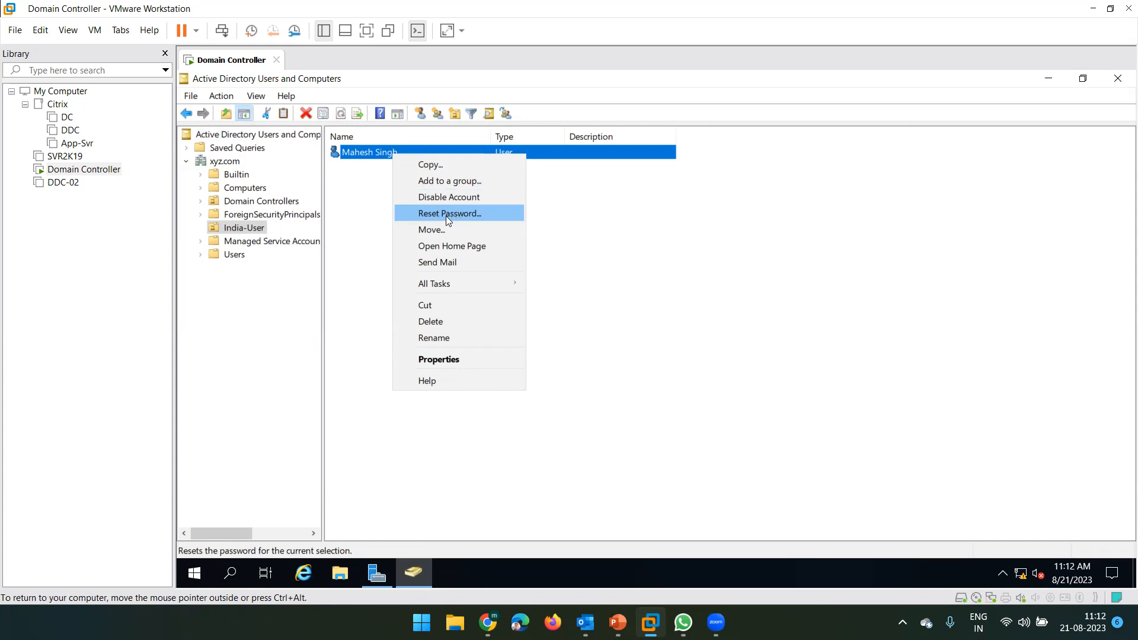
left_click(467, 214)
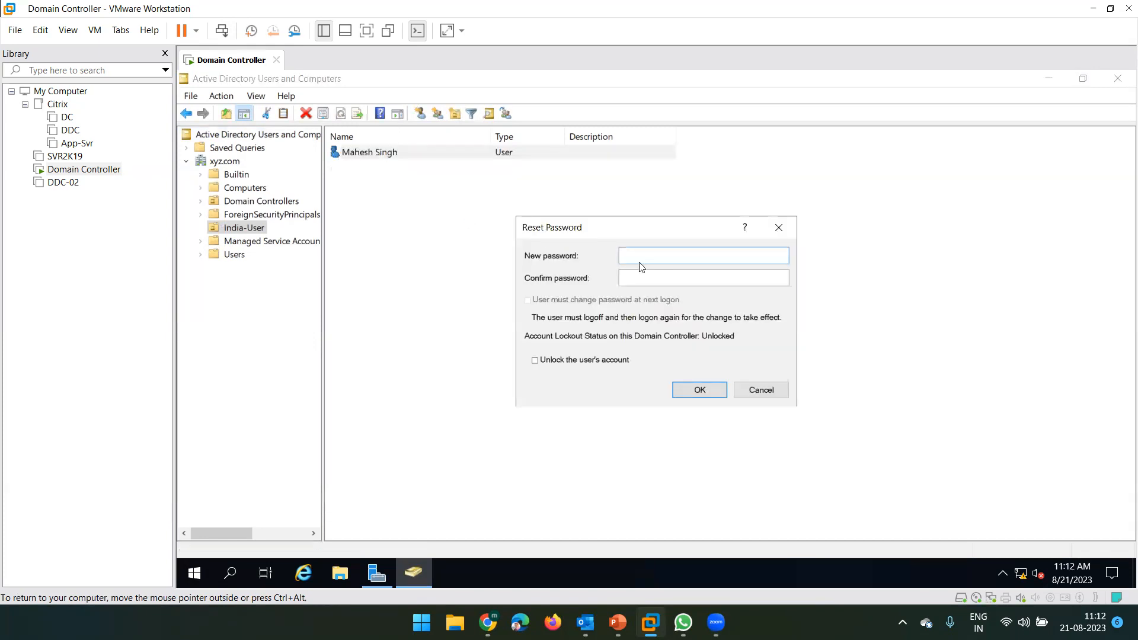
left_click(640, 277)
left_click(633, 263)
left_click(640, 277)
left_click(759, 393)
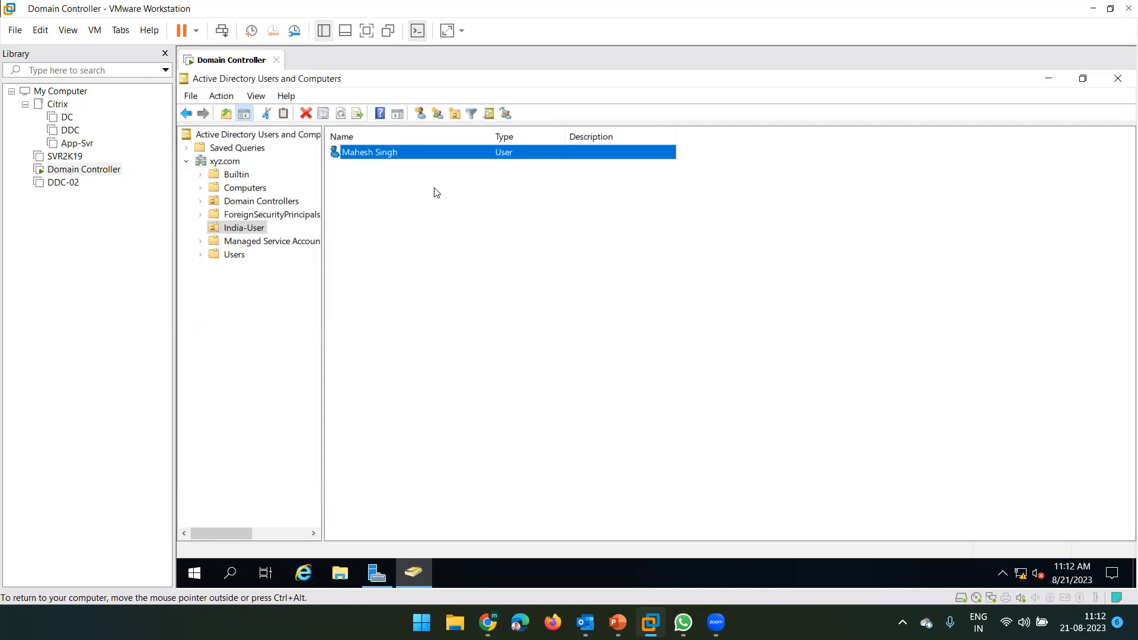
right_click(382, 156)
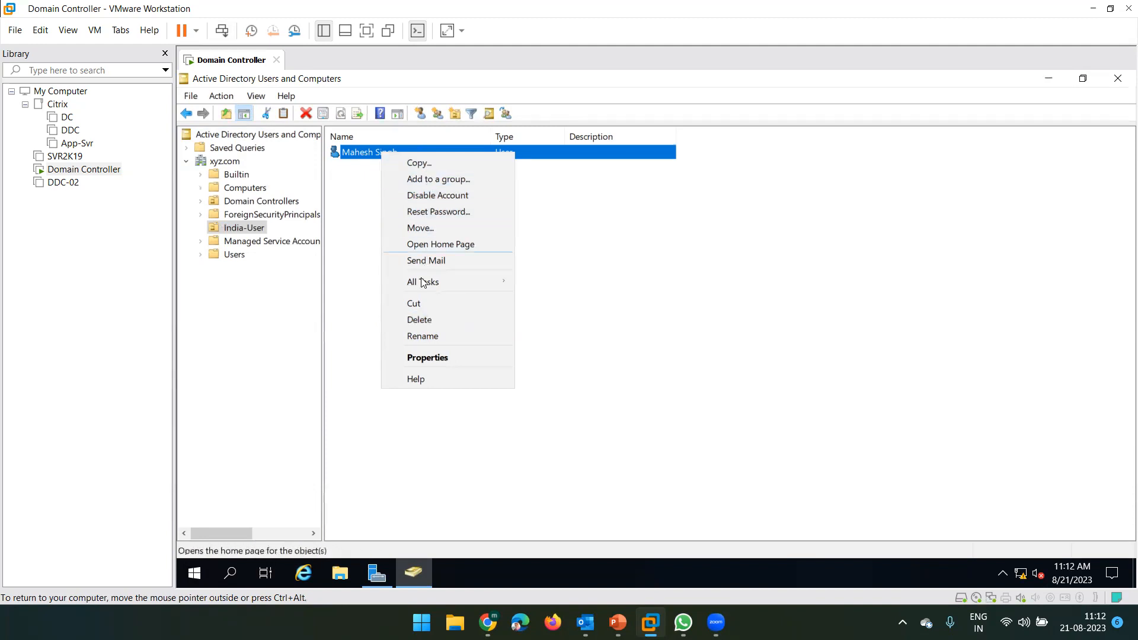
left_click(587, 322)
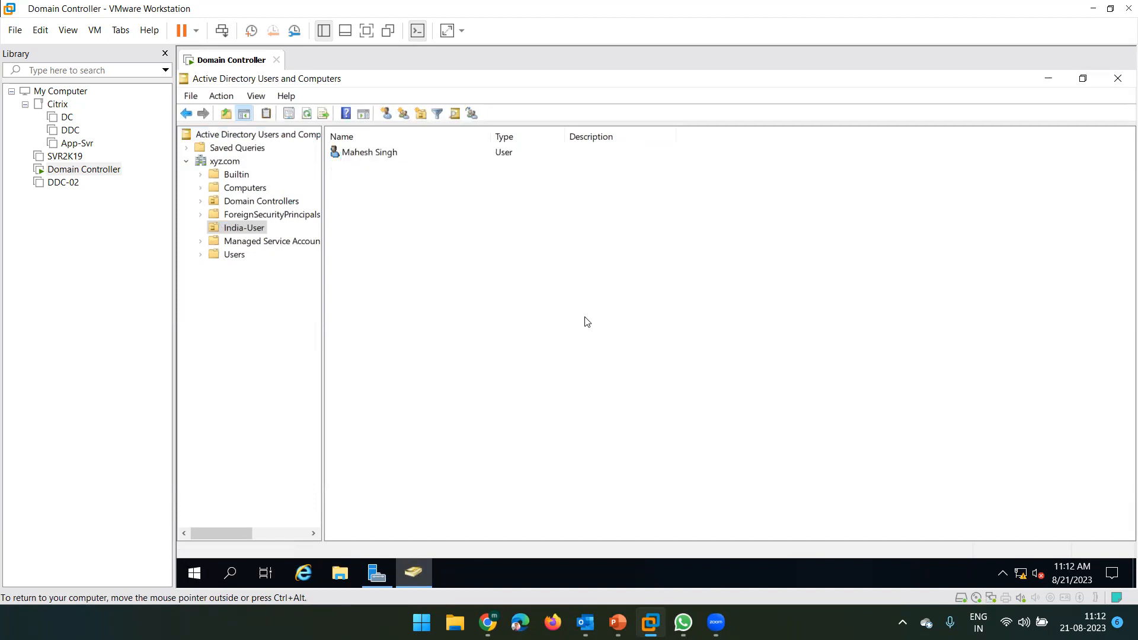
left_click(371, 155)
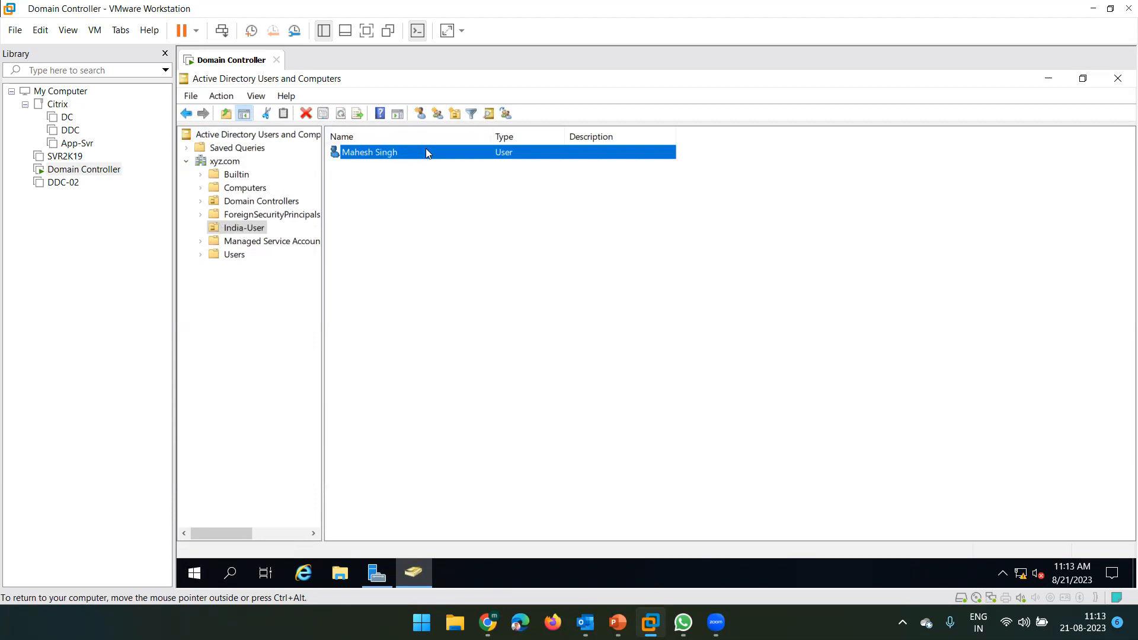
- Tick Unlock account on the user's Account tab, then close the properties window
right_click(405, 155)
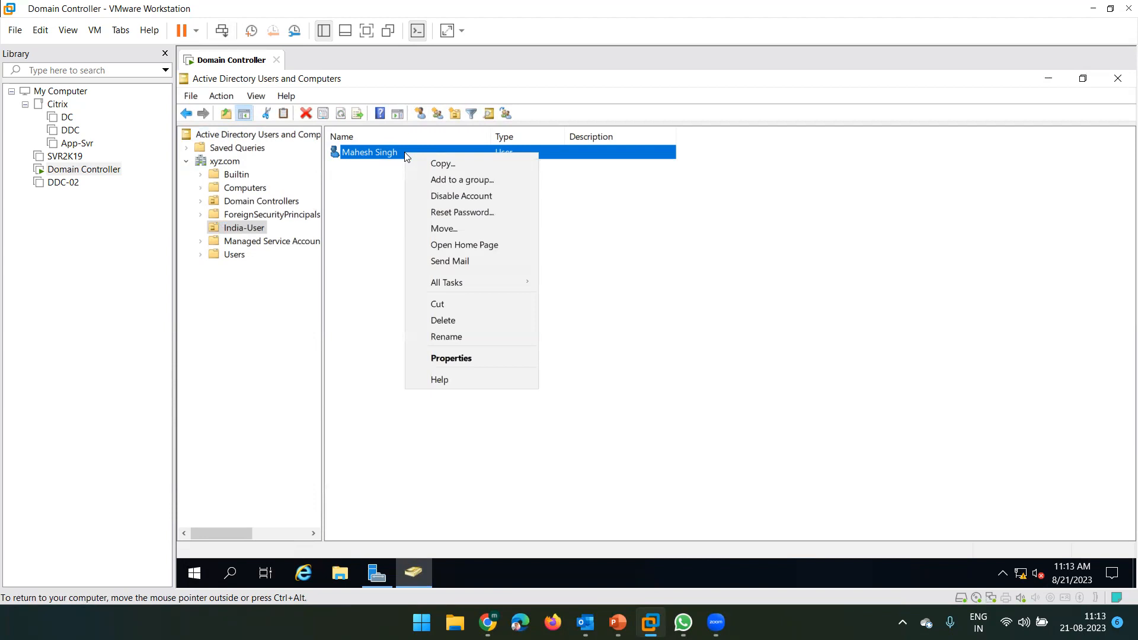
left_click(454, 356)
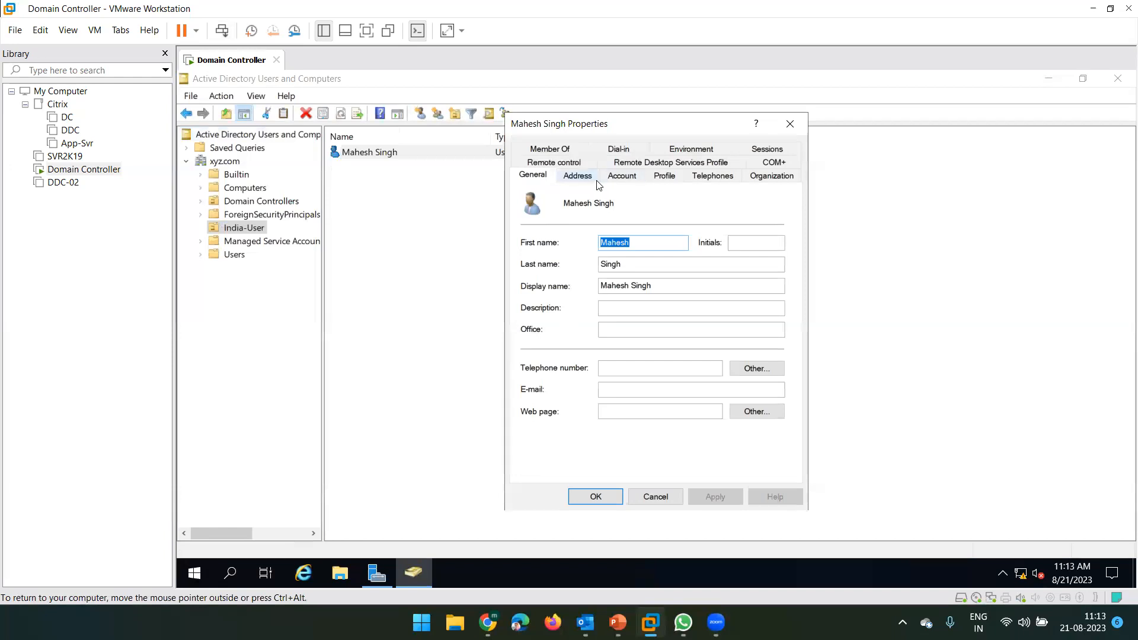
left_click(623, 178)
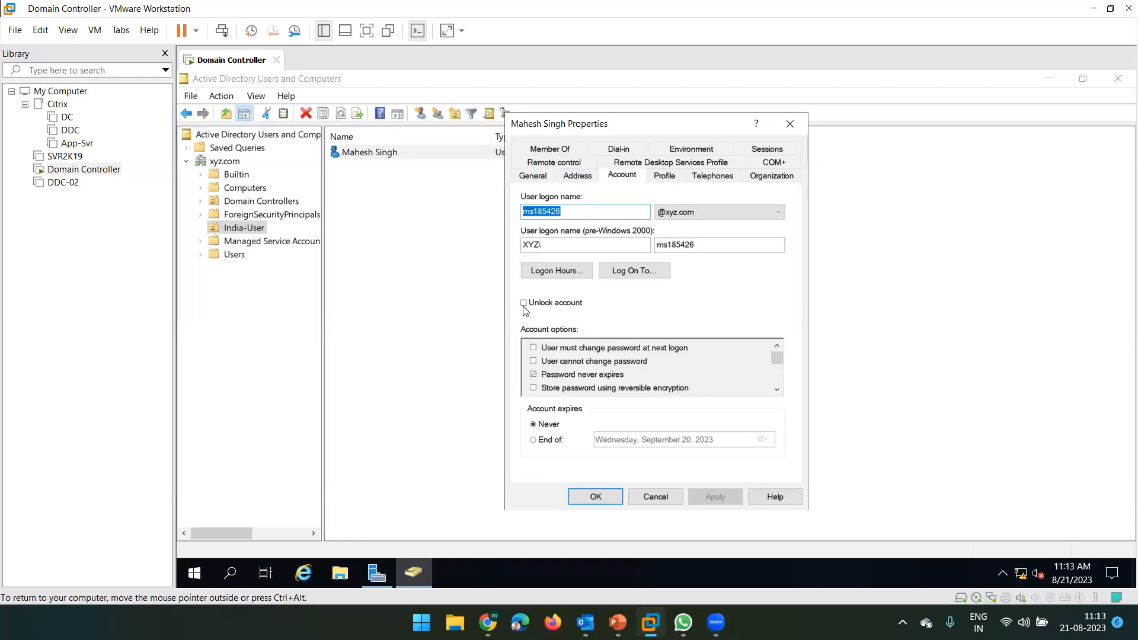
left_click(524, 304)
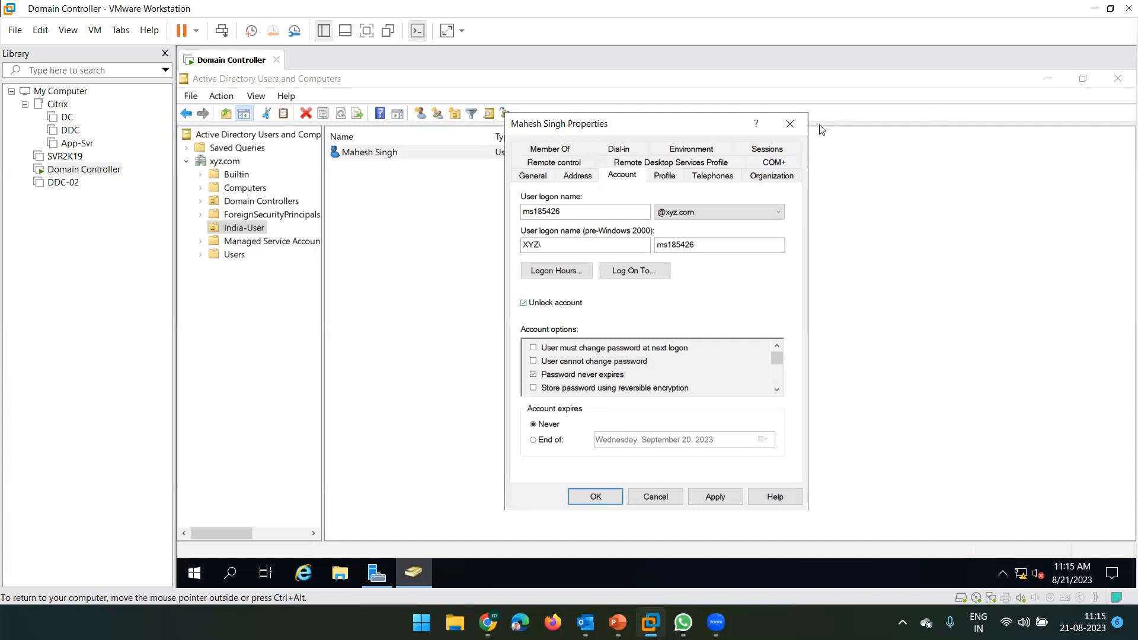
left_click(797, 125)
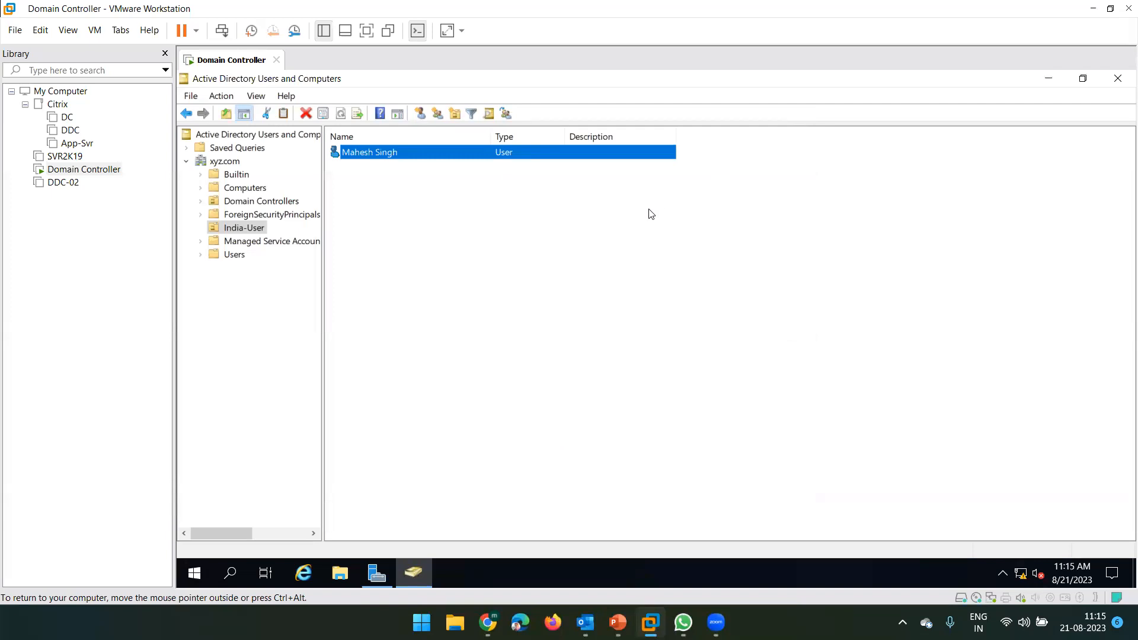